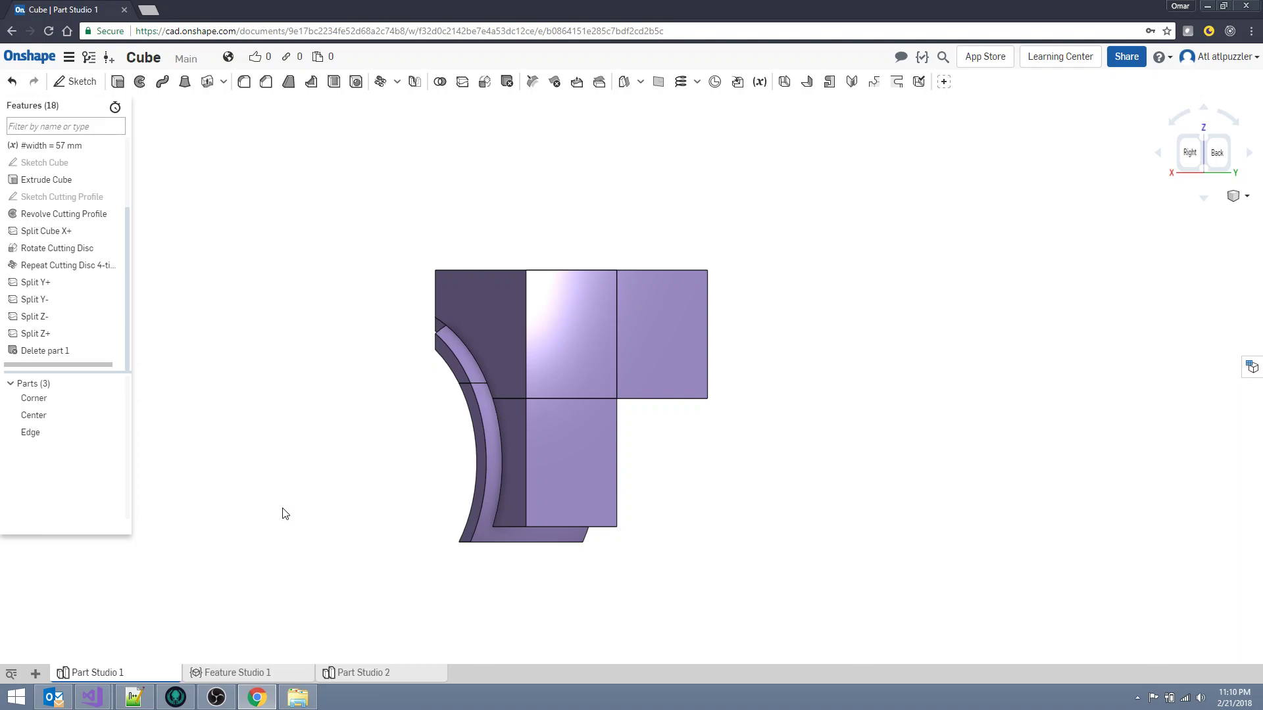
- Hide the Center and Edge parts to isolate the Corner part
{"action": "left_click", "coordinate": [435, 317]}
{"action": "right_click_drag", "start_coordinate": [354, 408], "coordinate": [388, 392]}
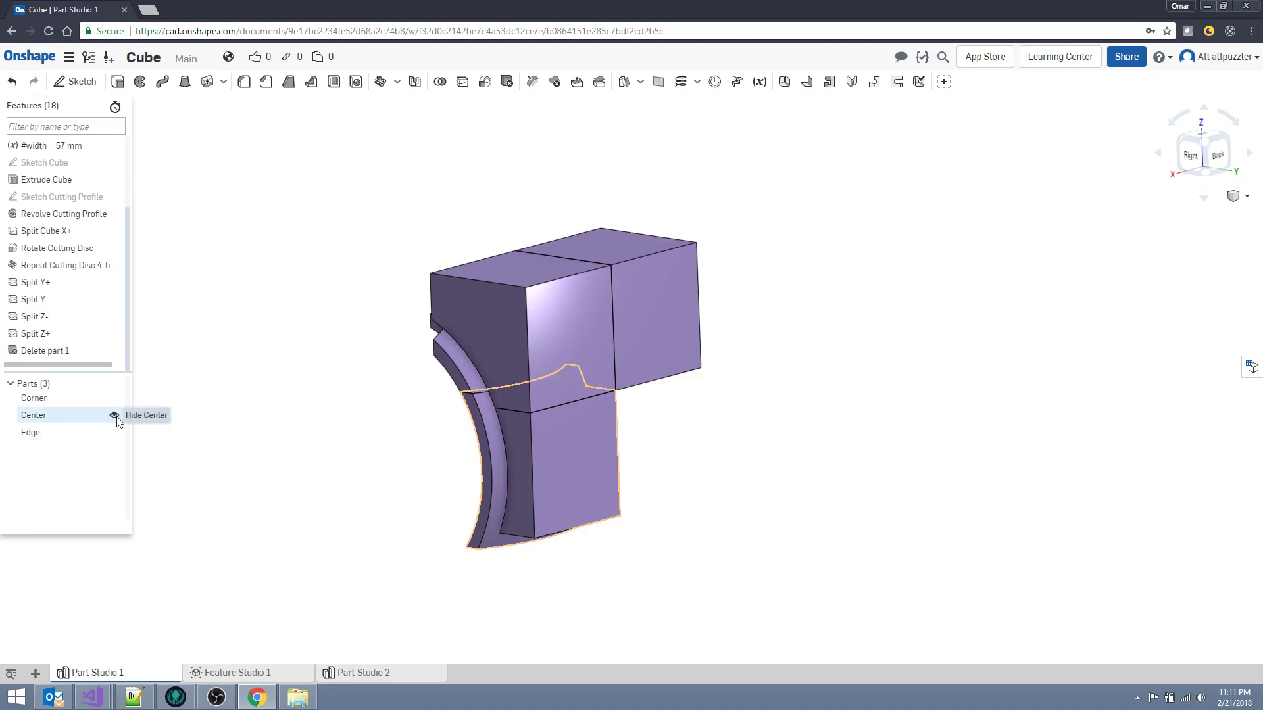
{"action": "left_click", "coordinate": [115, 417]}
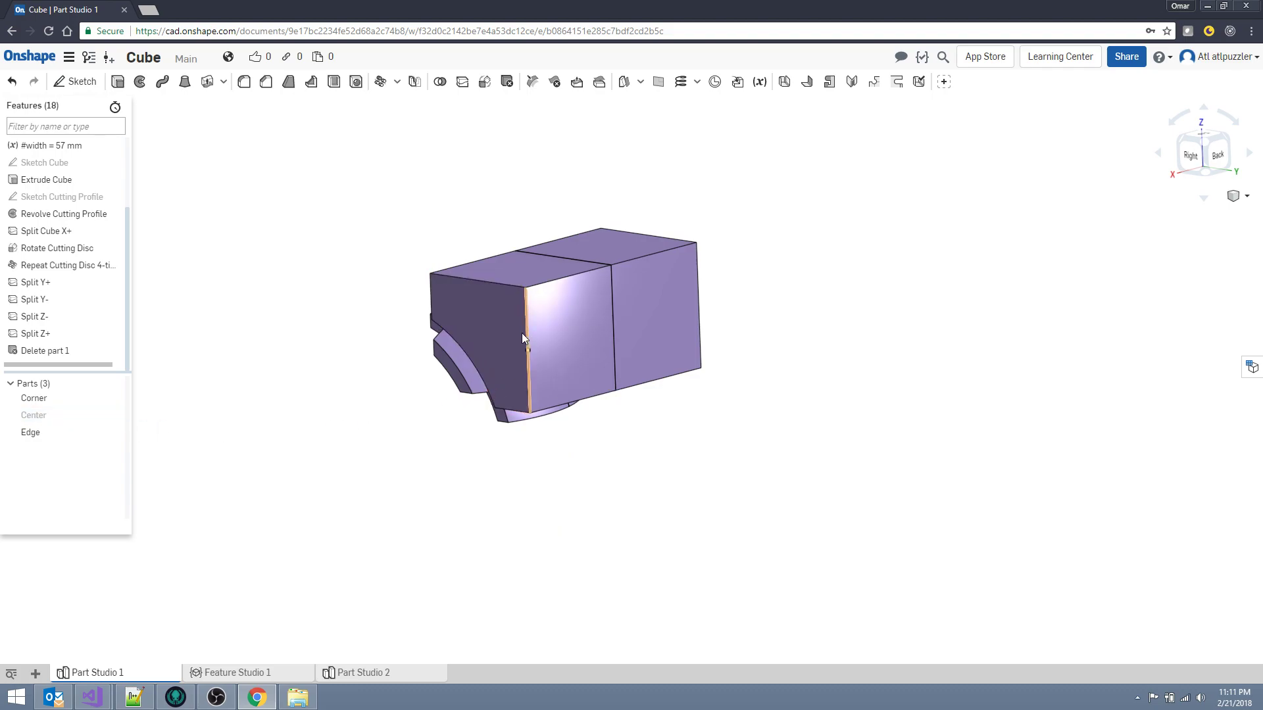
{"action": "left_click", "coordinate": [114, 432]}
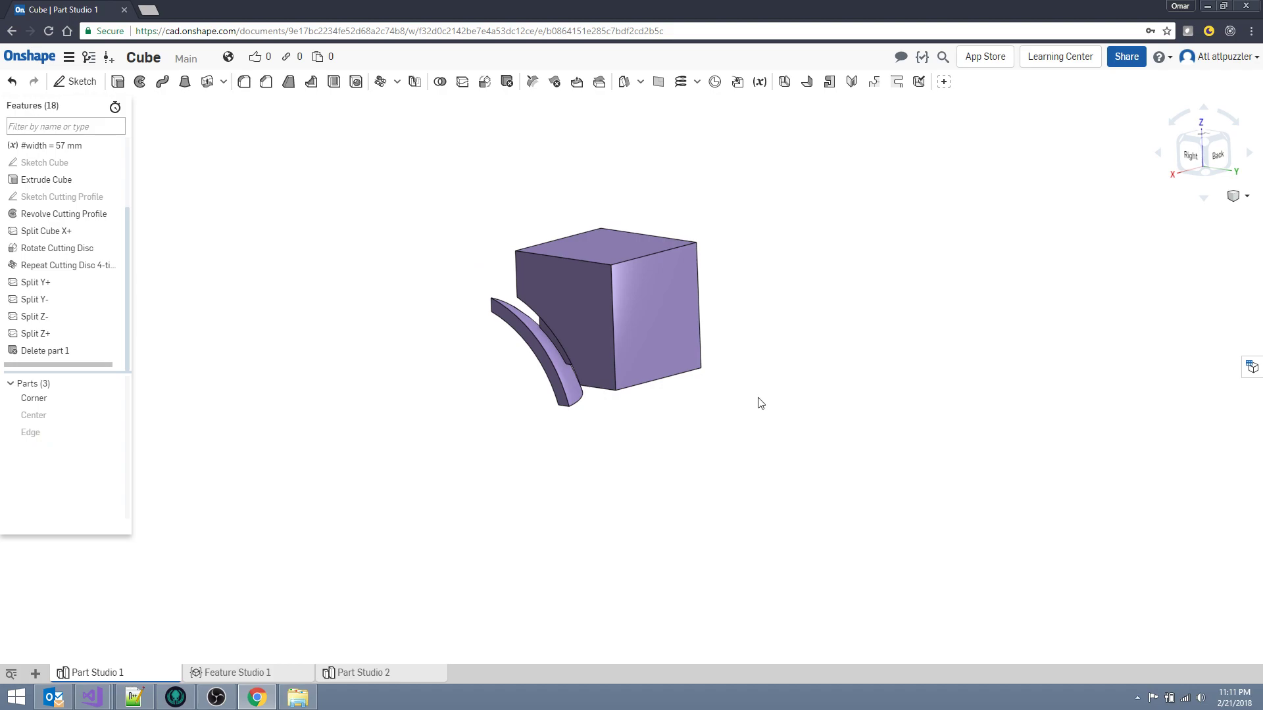
{"action": "right_click_drag", "start_coordinate": [761, 403], "coordinate": [710, 431]}
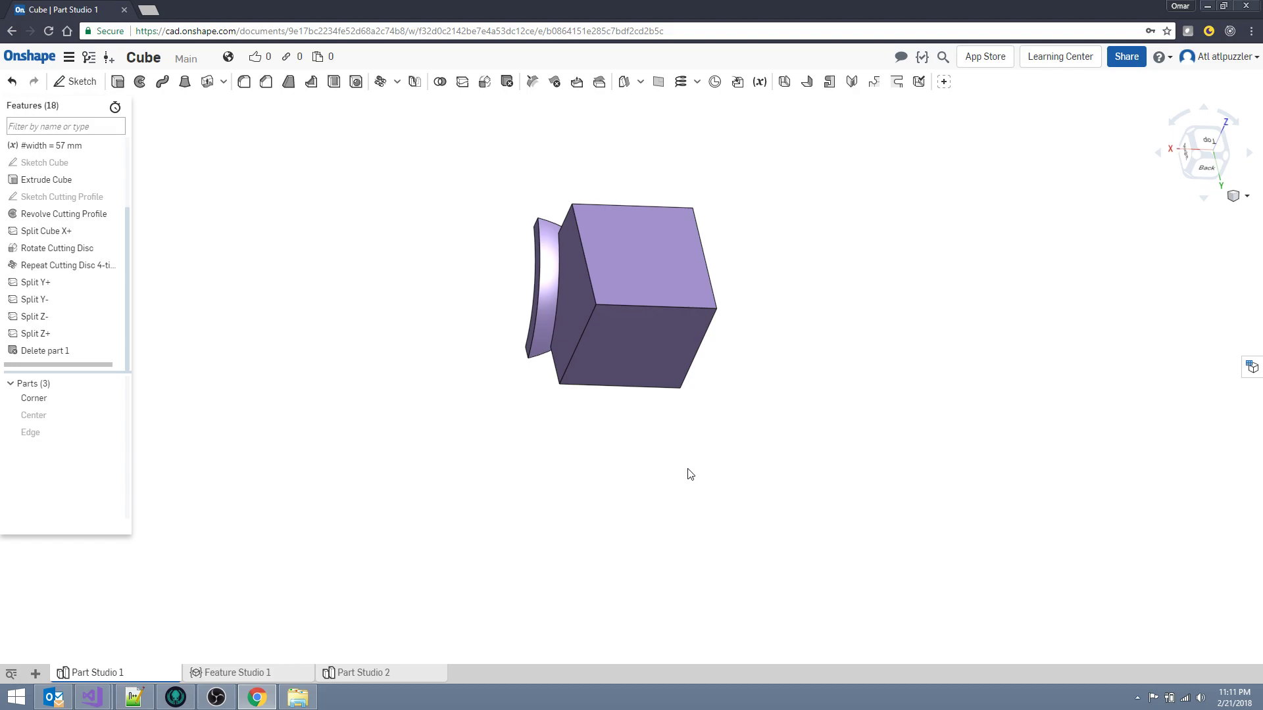
{"action": "scroll", "coordinate": [693, 463], "scroll_direction": "up", "scroll_amount": 2}
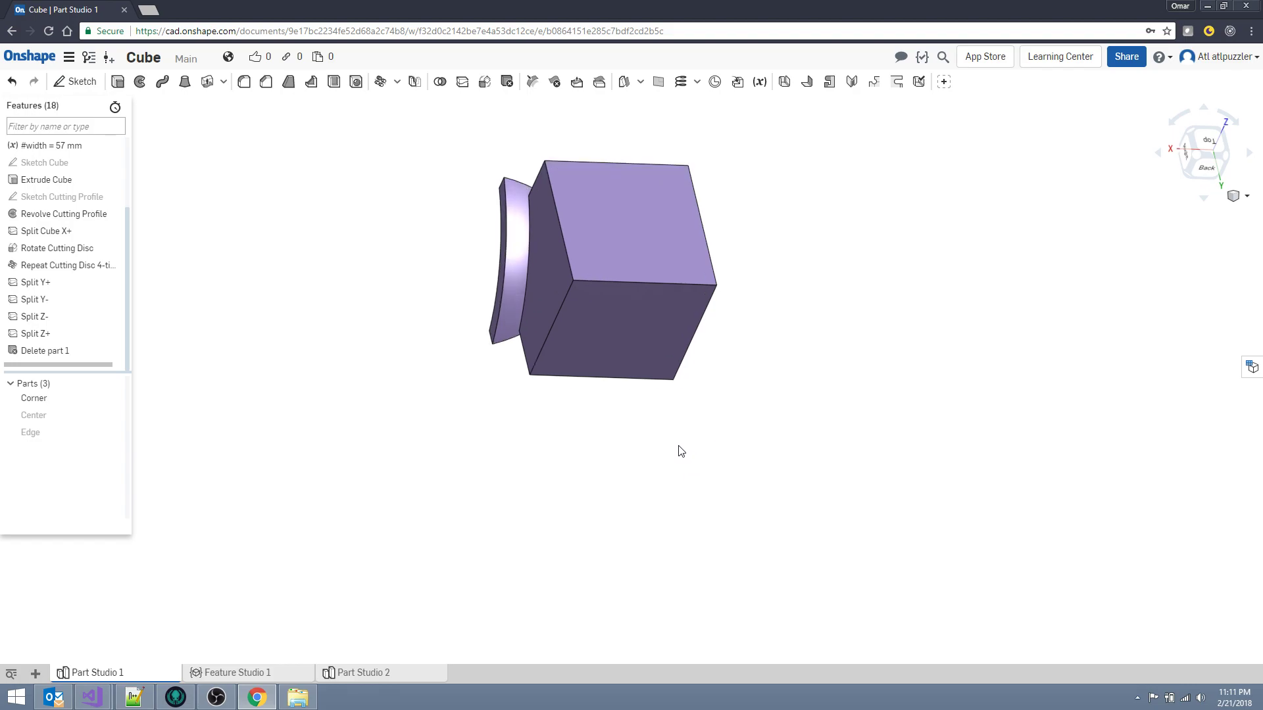
{"action": "scroll", "coordinate": [675, 451], "scroll_direction": "up", "scroll_amount": 3}
{"action": "scroll", "coordinate": [662, 440], "scroll_direction": "down", "scroll_amount": 3}
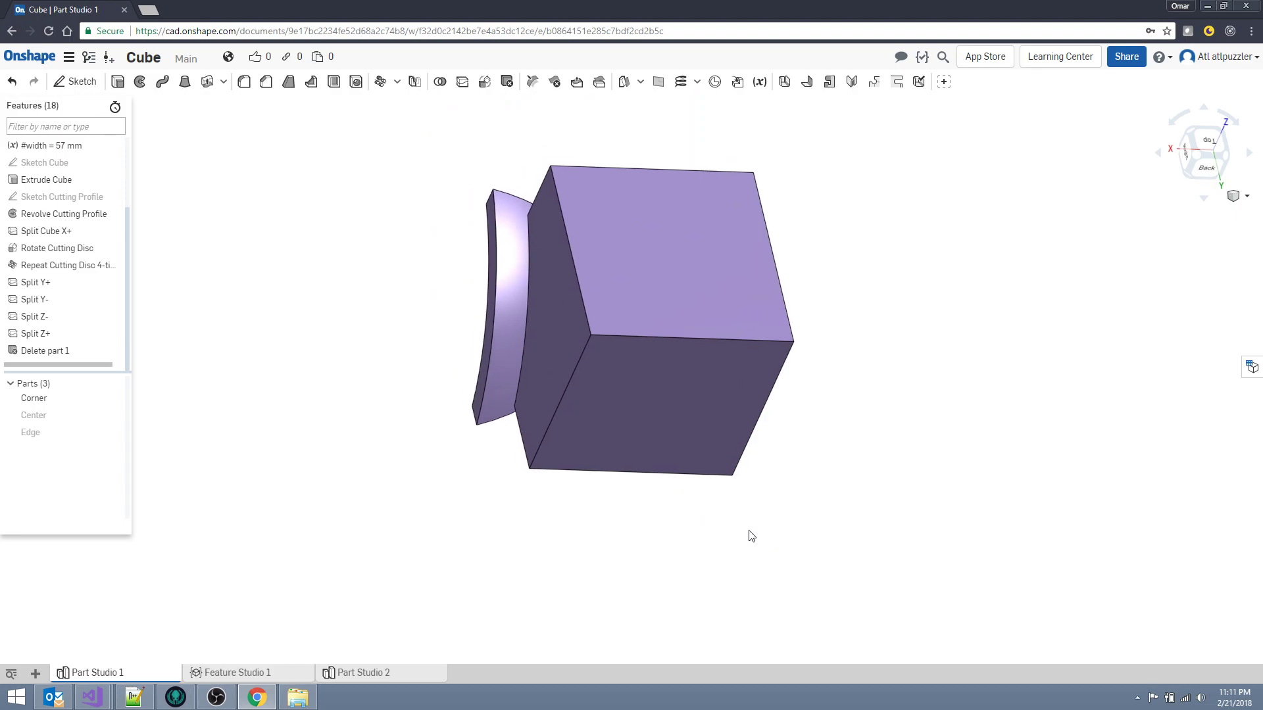
{"action": "right_click_drag", "start_coordinate": [414, 417], "coordinate": [462, 411]}
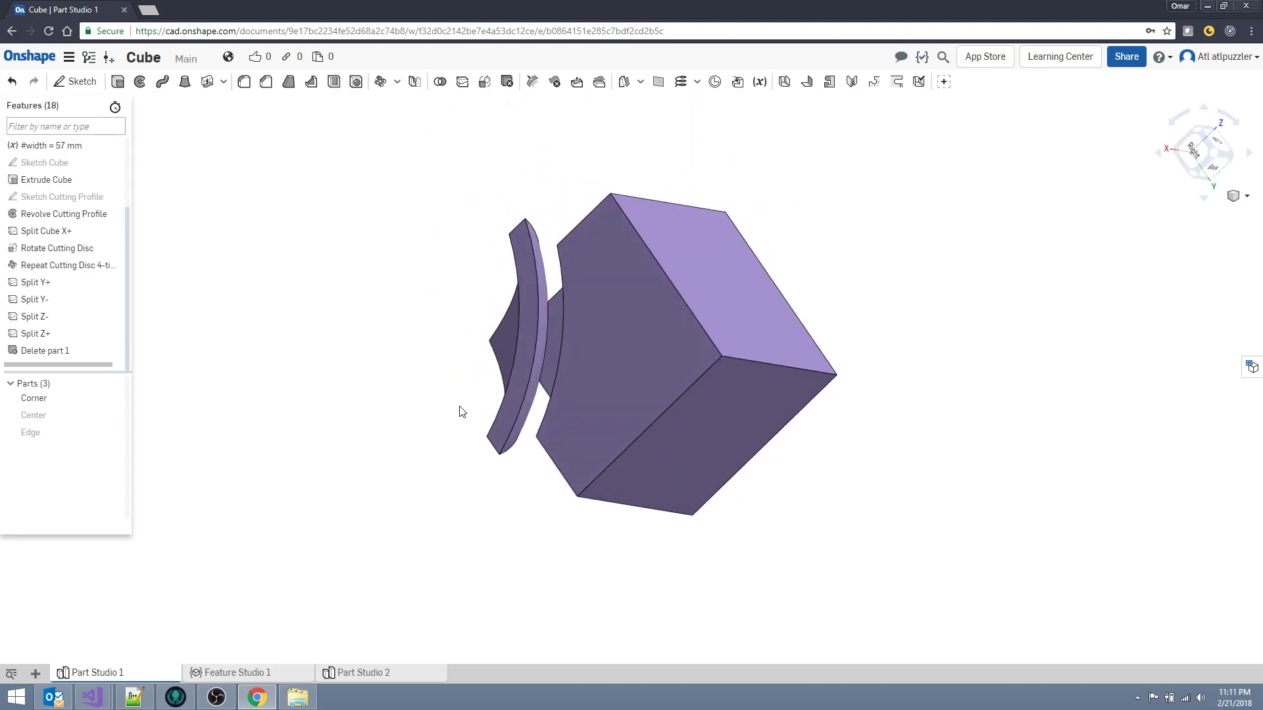
- Fillet the three edges of the Corner part's block that run into the curved cut, with a 5 mm radius
{"action": "left_click", "coordinate": [245, 83]}
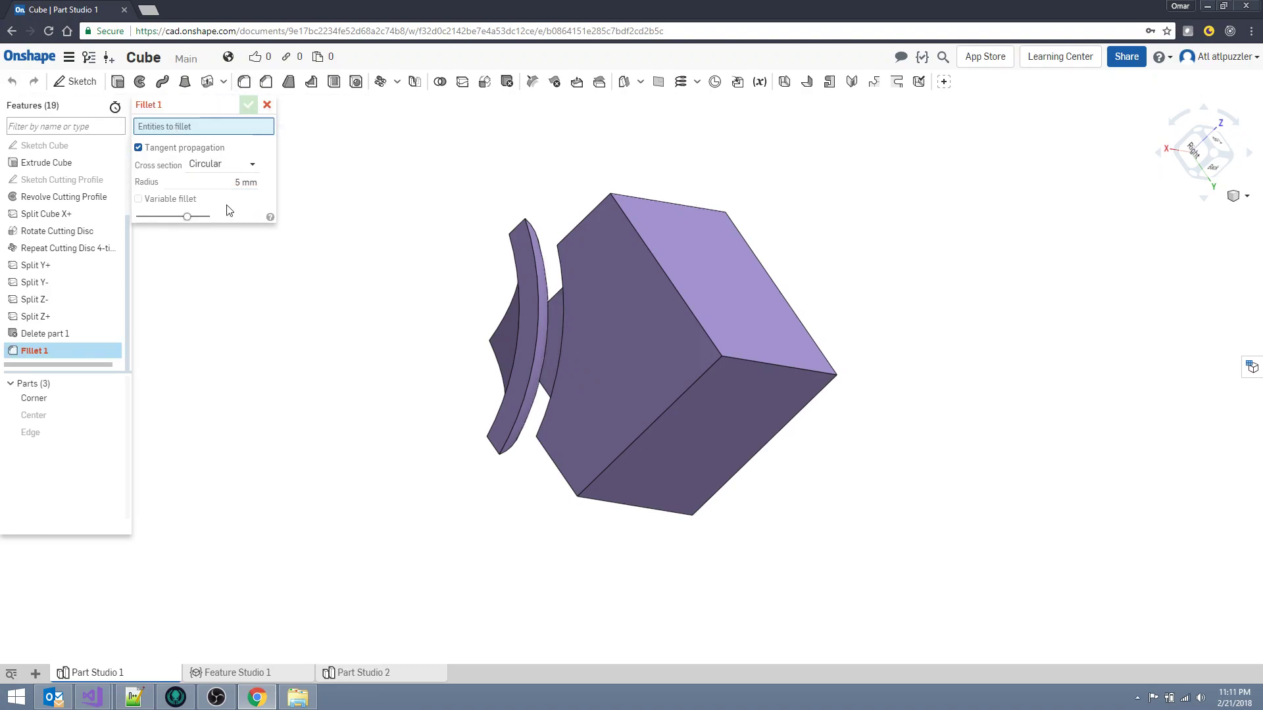
{"action": "left_click", "coordinate": [248, 182]}
{"action": "right_click_drag", "start_coordinate": [451, 324], "coordinate": [478, 356]}
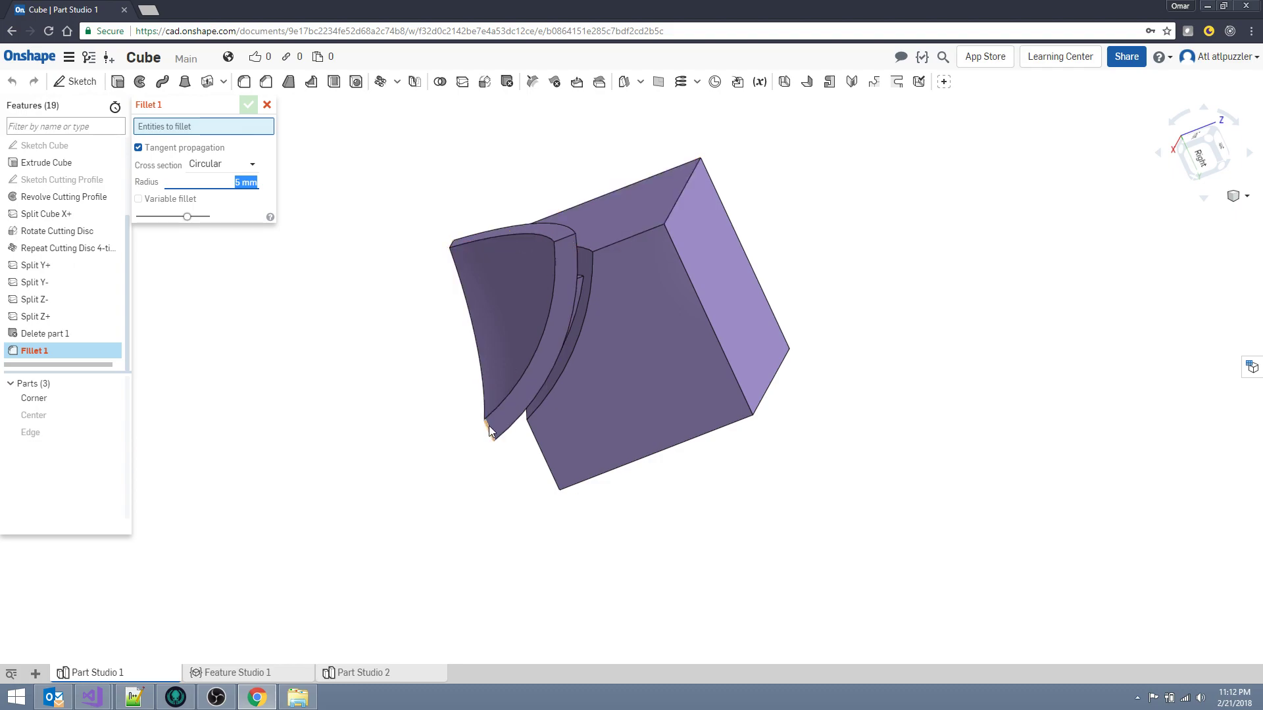
{"action": "left_click", "coordinate": [618, 238]}
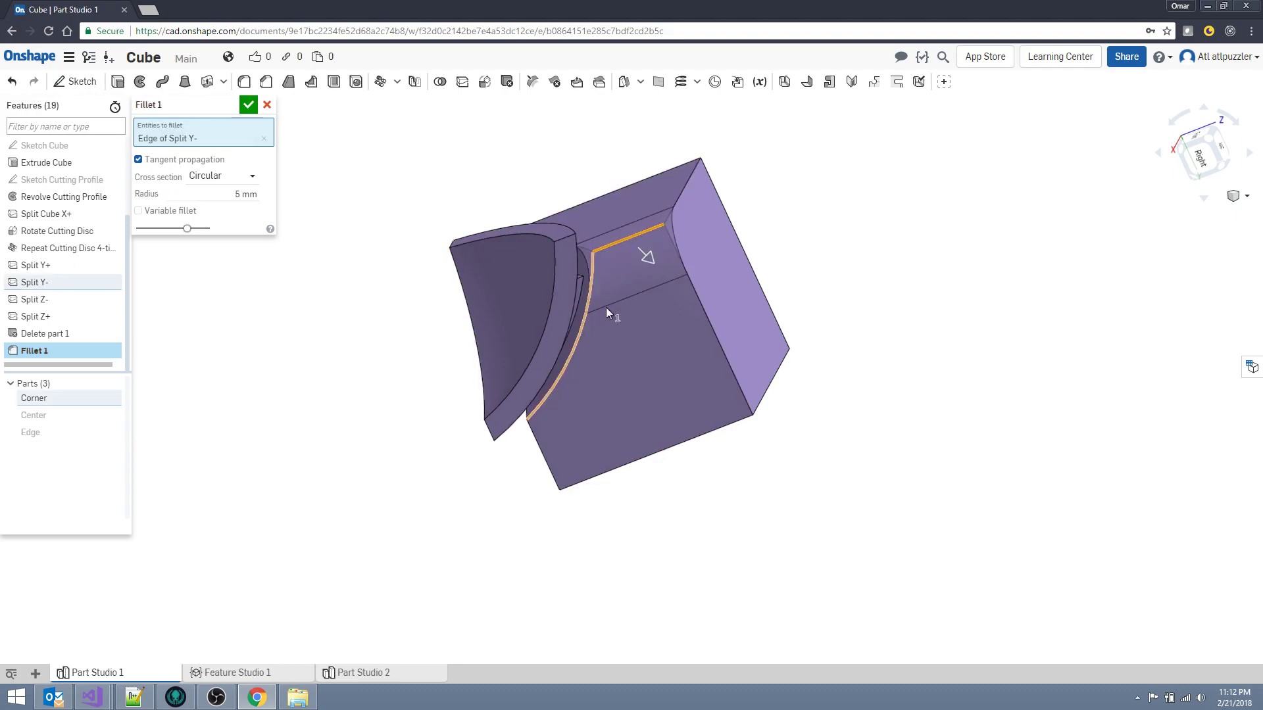
{"action": "right_click_drag", "start_coordinate": [933, 284], "coordinate": [801, 322]}
{"action": "left_click", "coordinate": [534, 449]}
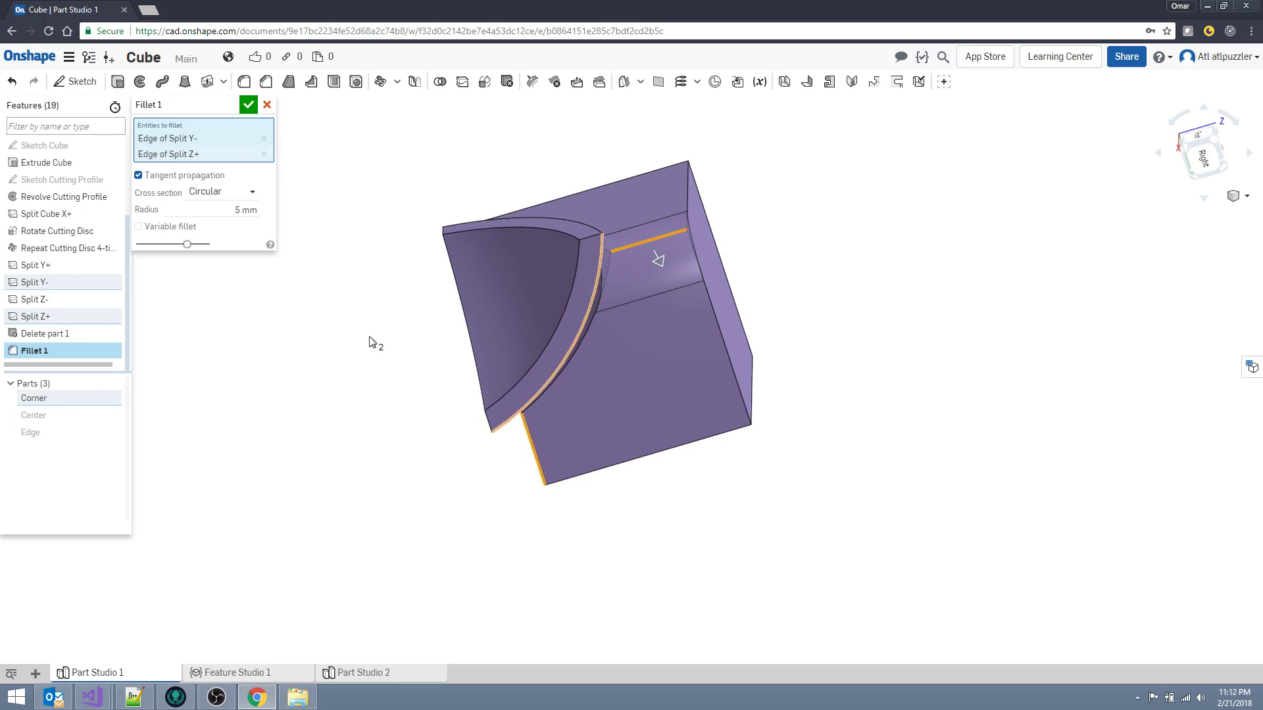
{"action": "right_click_drag", "start_coordinate": [414, 339], "coordinate": [425, 282]}
{"action": "left_click", "coordinate": [460, 241]}
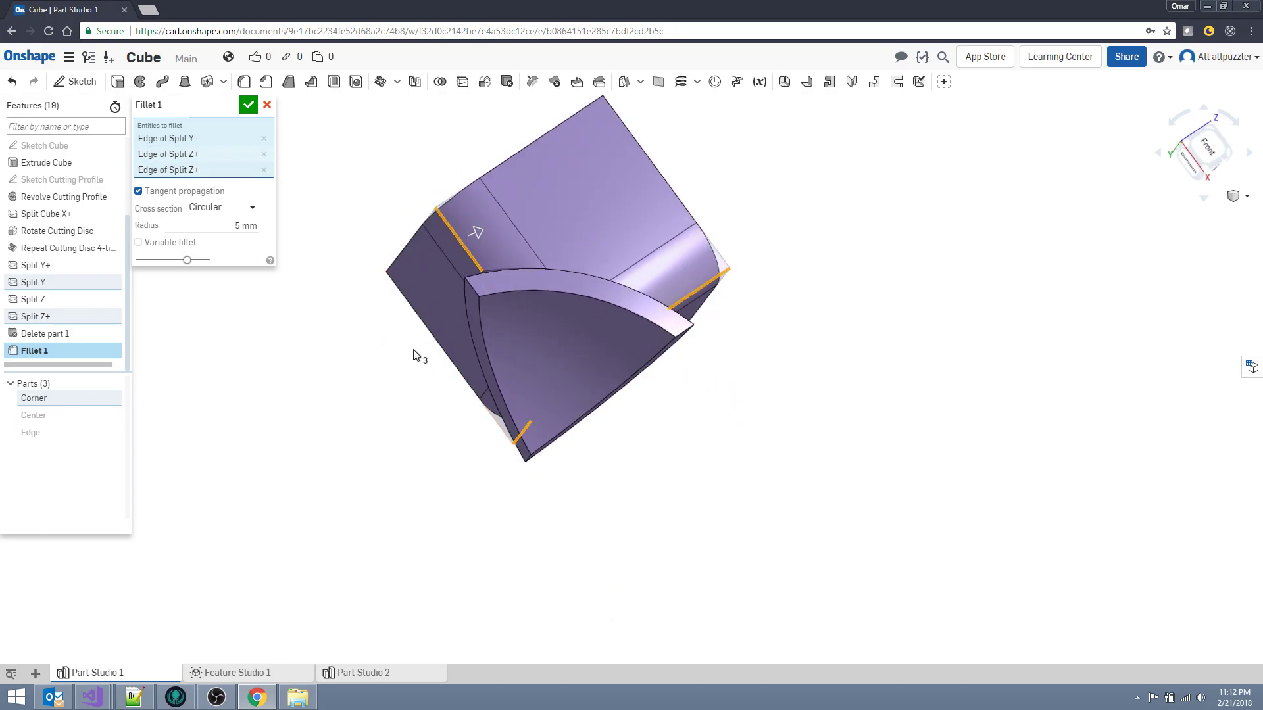
{"action": "right_click_drag", "start_coordinate": [417, 358], "coordinate": [603, 394]}
{"action": "left_click", "coordinate": [248, 105]}
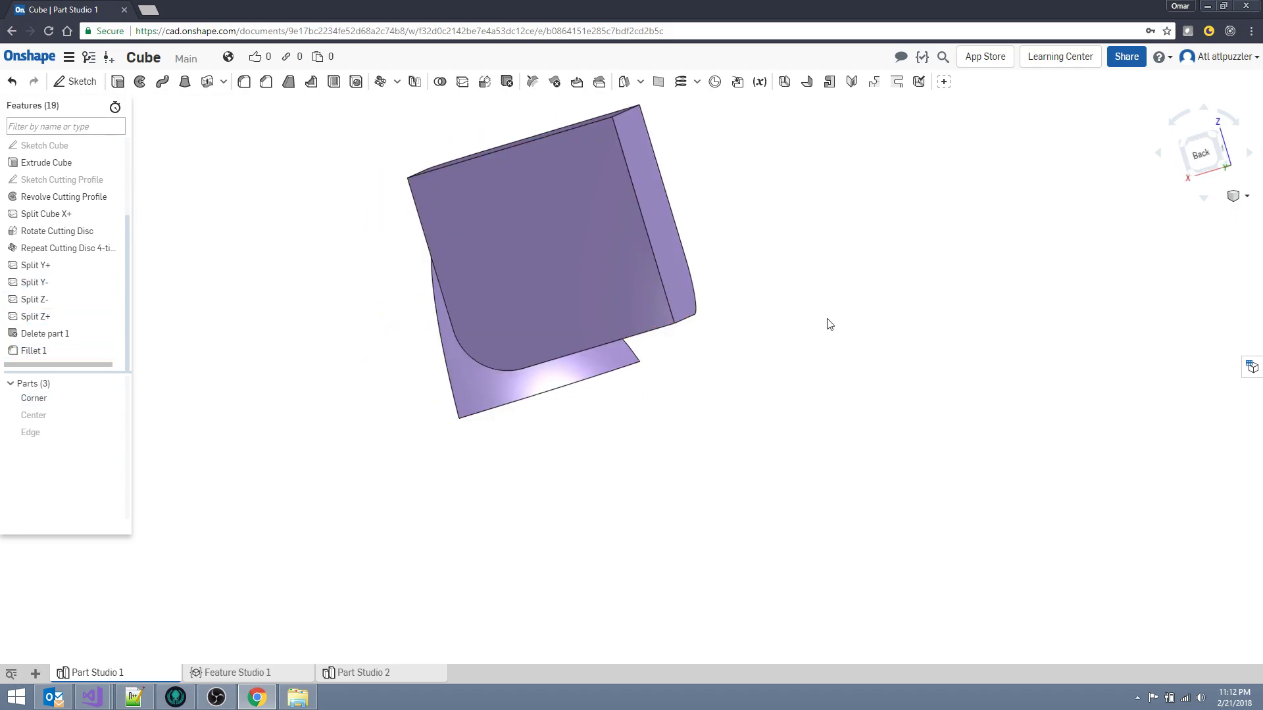
- Reopen the corner fillet for editing, hide the Corner part and show the Center part
{"action": "left_click", "coordinate": [1191, 168]}
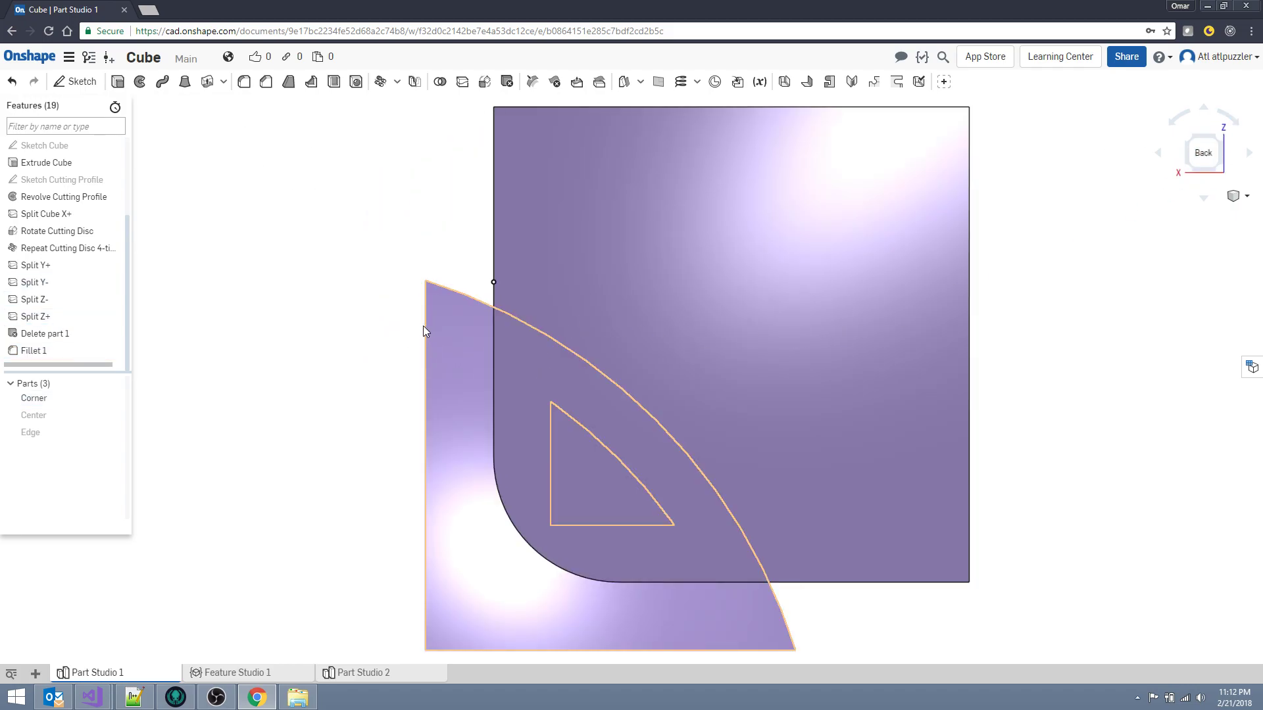
{"action": "scroll", "coordinate": [414, 322], "scroll_direction": "up", "scroll_amount": 1}
{"action": "scroll", "coordinate": [407, 306], "scroll_direction": "down", "scroll_amount": 3}
{"action": "mouse_move", "coordinate": [314, 277]}
{"action": "right_mouse_down"}
{"action": "mouse_move", "coordinate": [324, 310]}
{"action": "mouse_move", "coordinate": [342, 286]}
{"action": "mouse_move", "coordinate": [322, 277]}
{"action": "right_mouse_up"}
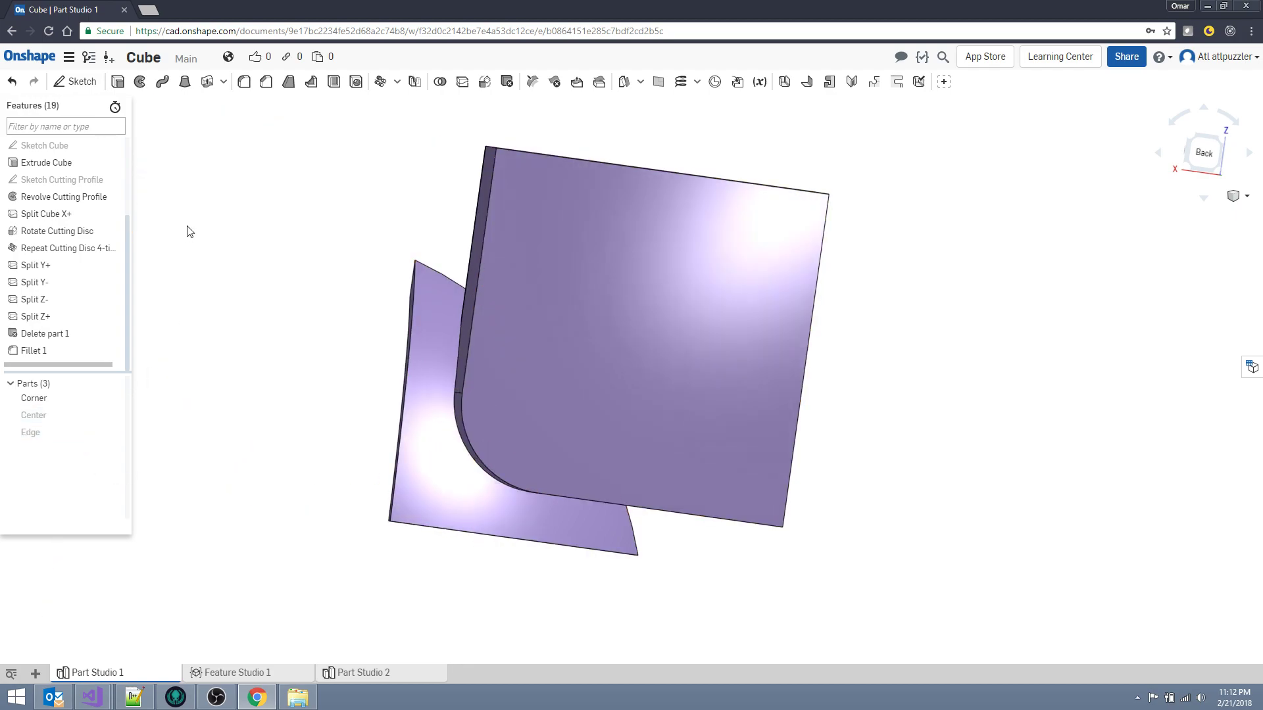
{"action": "double_click", "coordinate": [30, 354]}
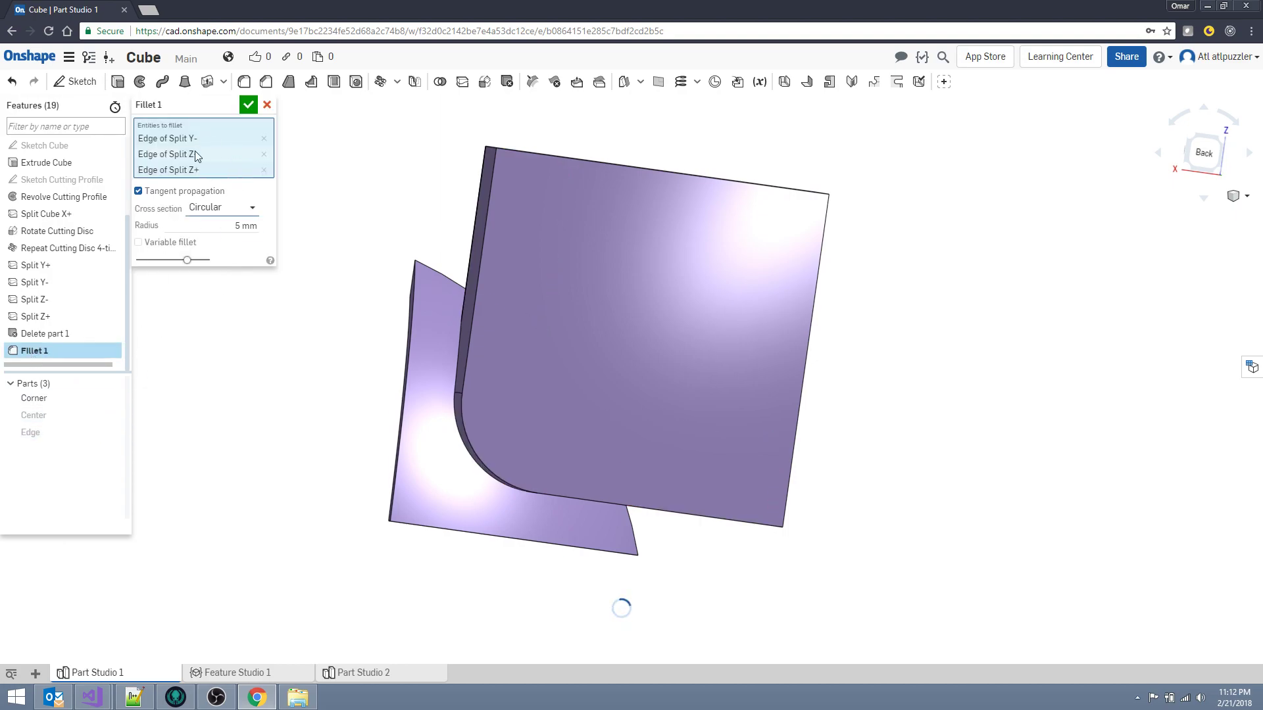
{"action": "left_click", "coordinate": [114, 399]}
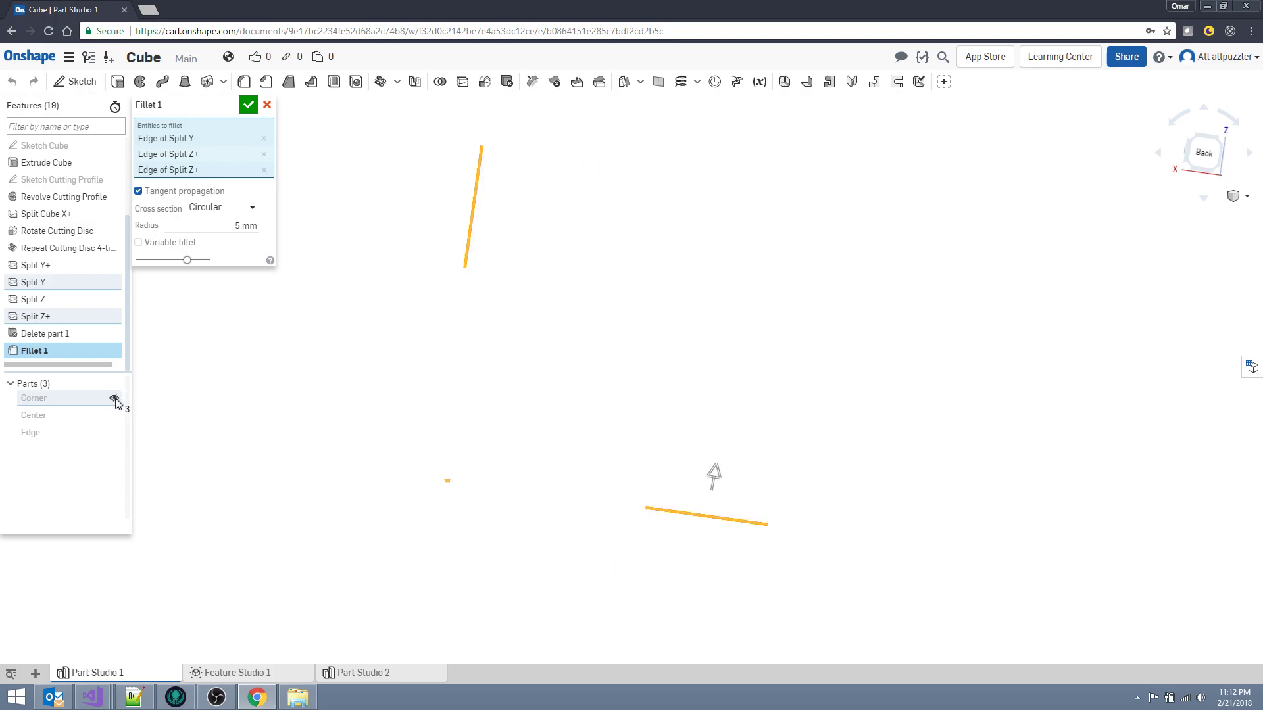
{"action": "left_click", "coordinate": [114, 416]}
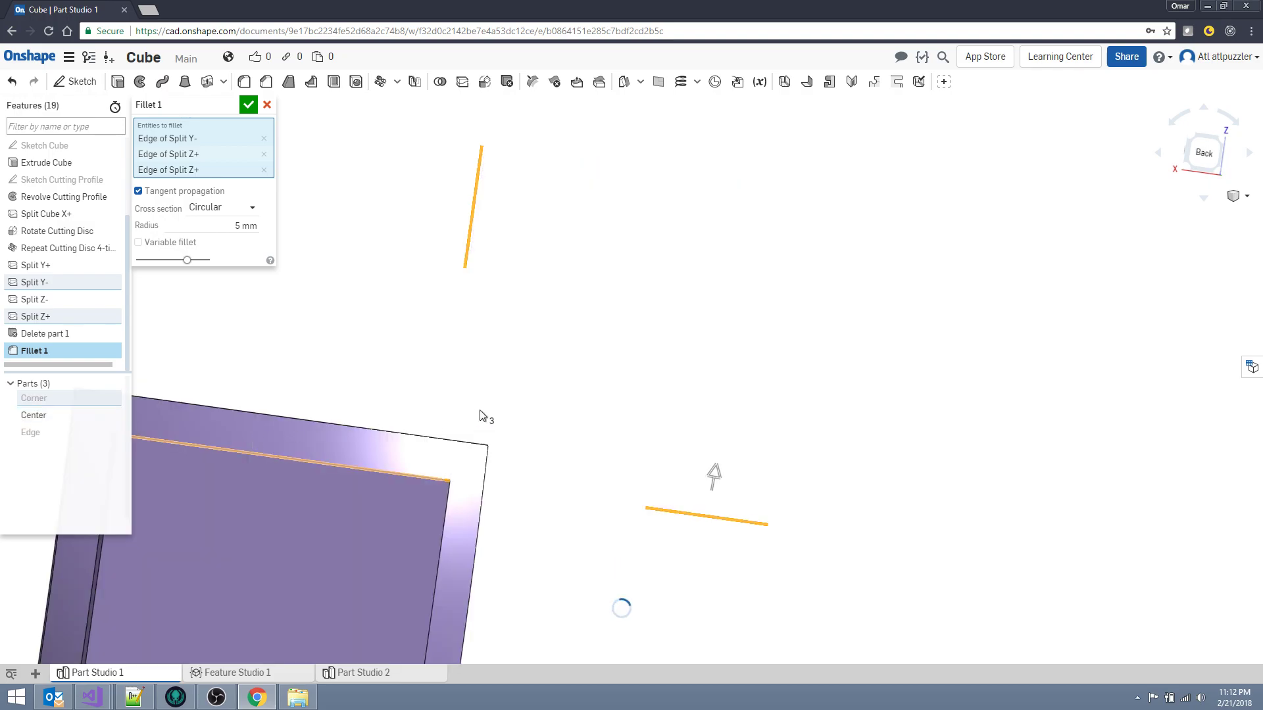
{"action": "middle_click_drag", "start_coordinate": [459, 359], "coordinate": [756, 144]}
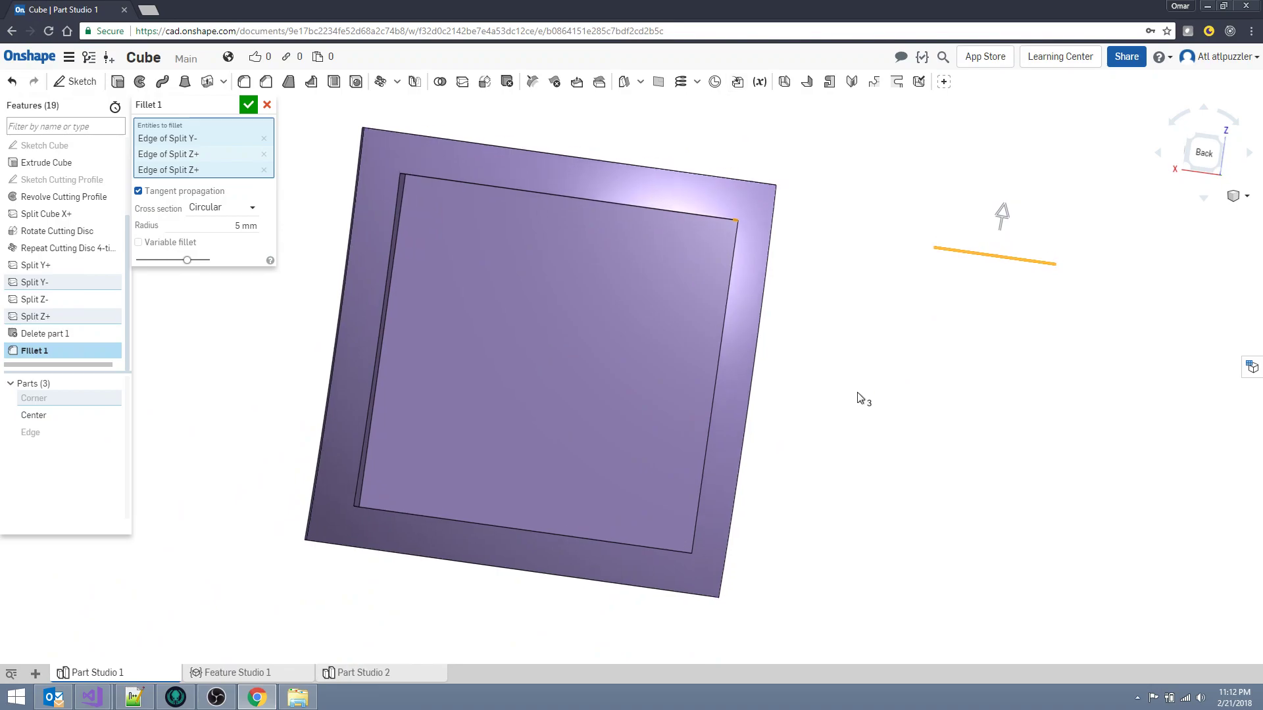
{"action": "right_click_drag", "start_coordinate": [857, 393], "coordinate": [835, 341]}
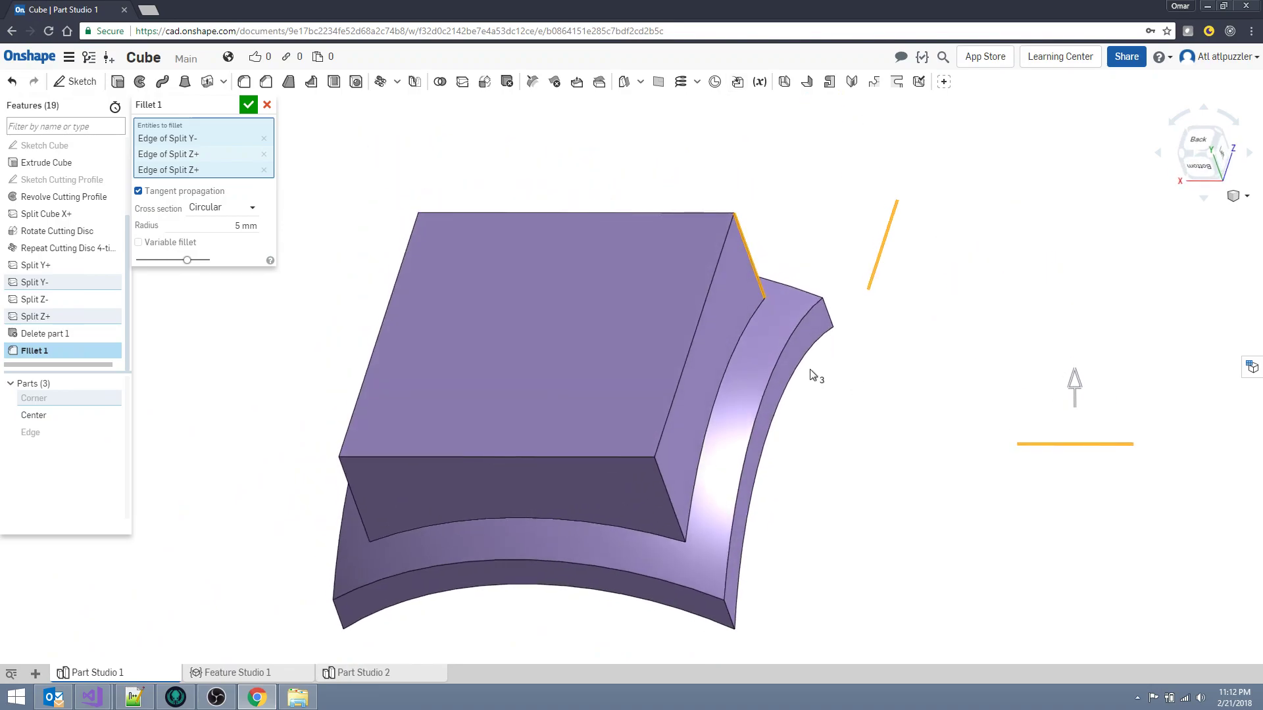
- Add the four edges of the Center part's block, running from its outer face to the curved base, to the fillet
{"action": "left_click", "coordinate": [669, 489]}
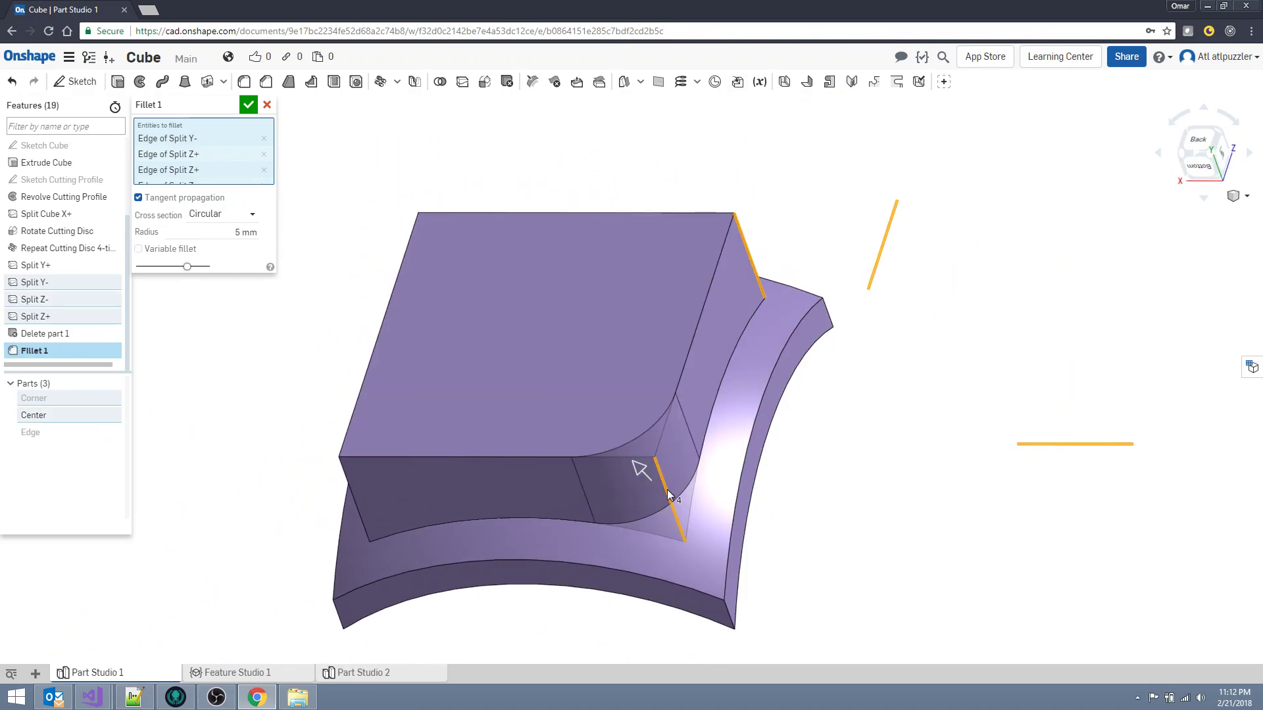
{"action": "left_click", "coordinate": [750, 262]}
{"action": "left_click", "coordinate": [349, 487]}
{"action": "right_click_drag", "start_coordinate": [306, 415], "coordinate": [360, 310]}
{"action": "left_click", "coordinate": [376, 183]}
{"action": "right_click_drag", "start_coordinate": [297, 306], "coordinate": [243, 360]}
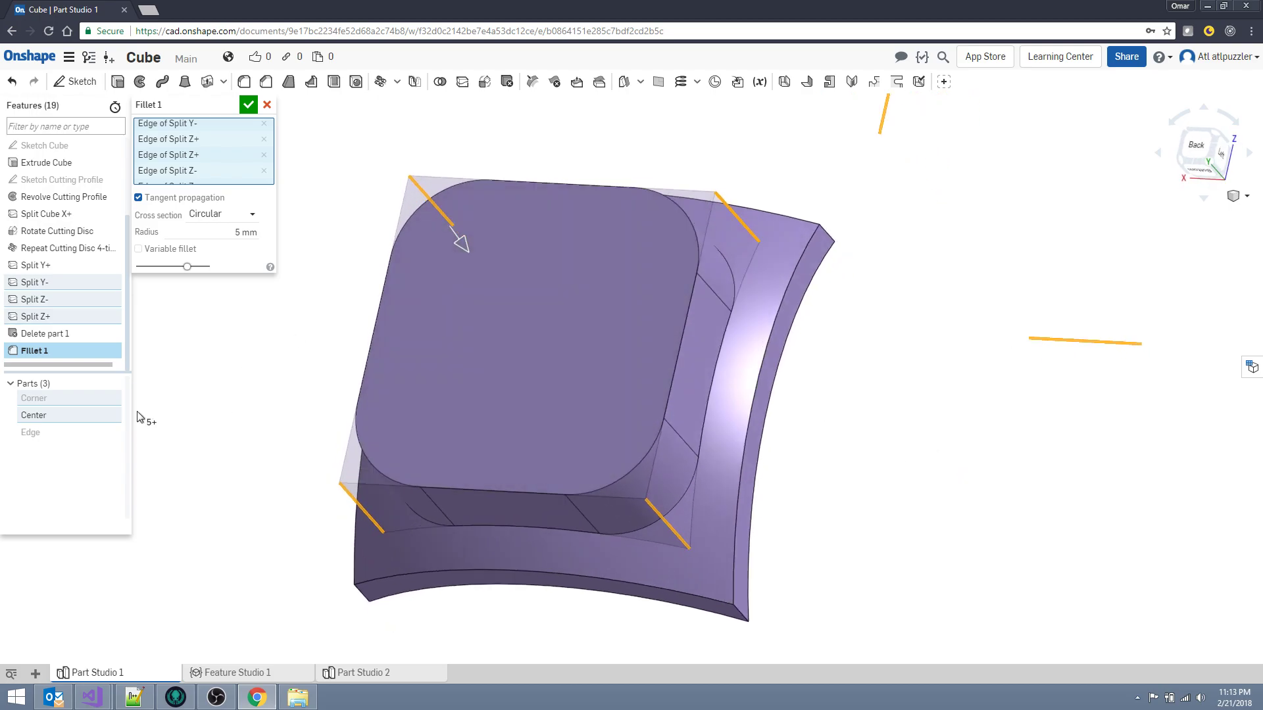
- Hide the Center part and show the Edge part with the fillet still open
{"action": "left_click", "coordinate": [115, 415]}
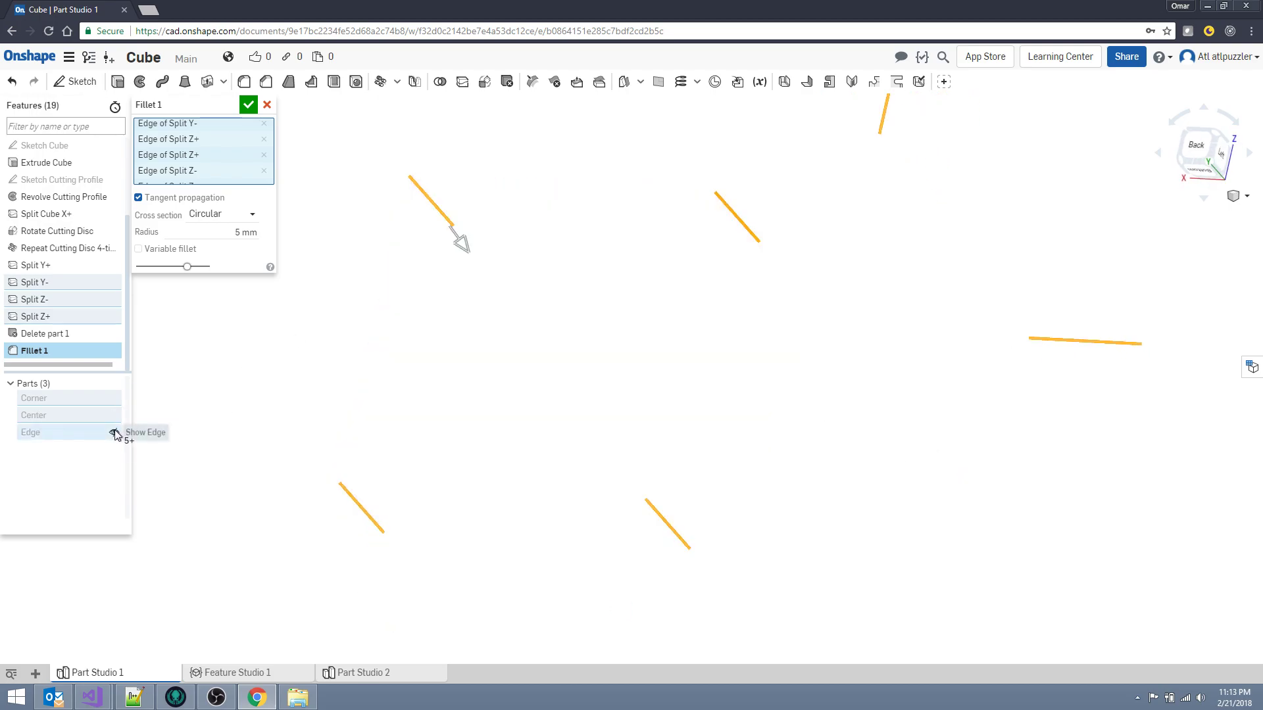
{"action": "left_click", "coordinate": [114, 432]}
{"action": "middle_click_drag", "start_coordinate": [658, 423], "coordinate": [588, 633]}
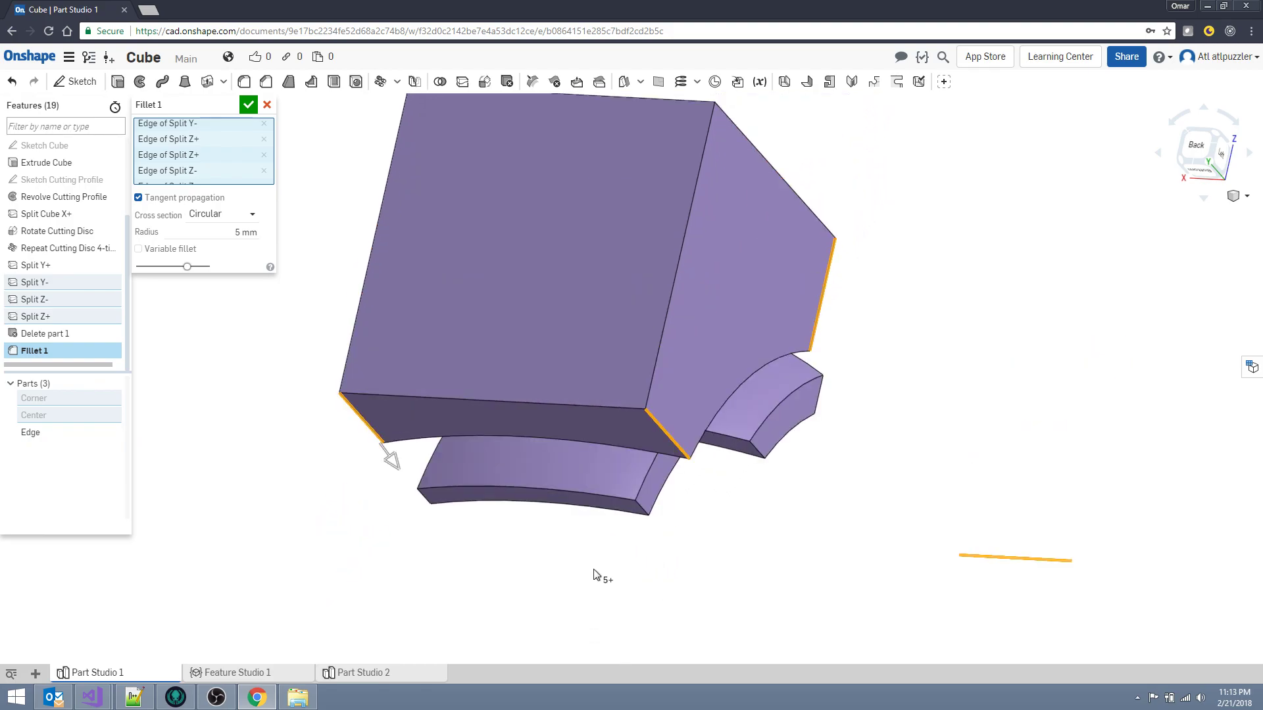
{"action": "key", "text": "shift+Up"}
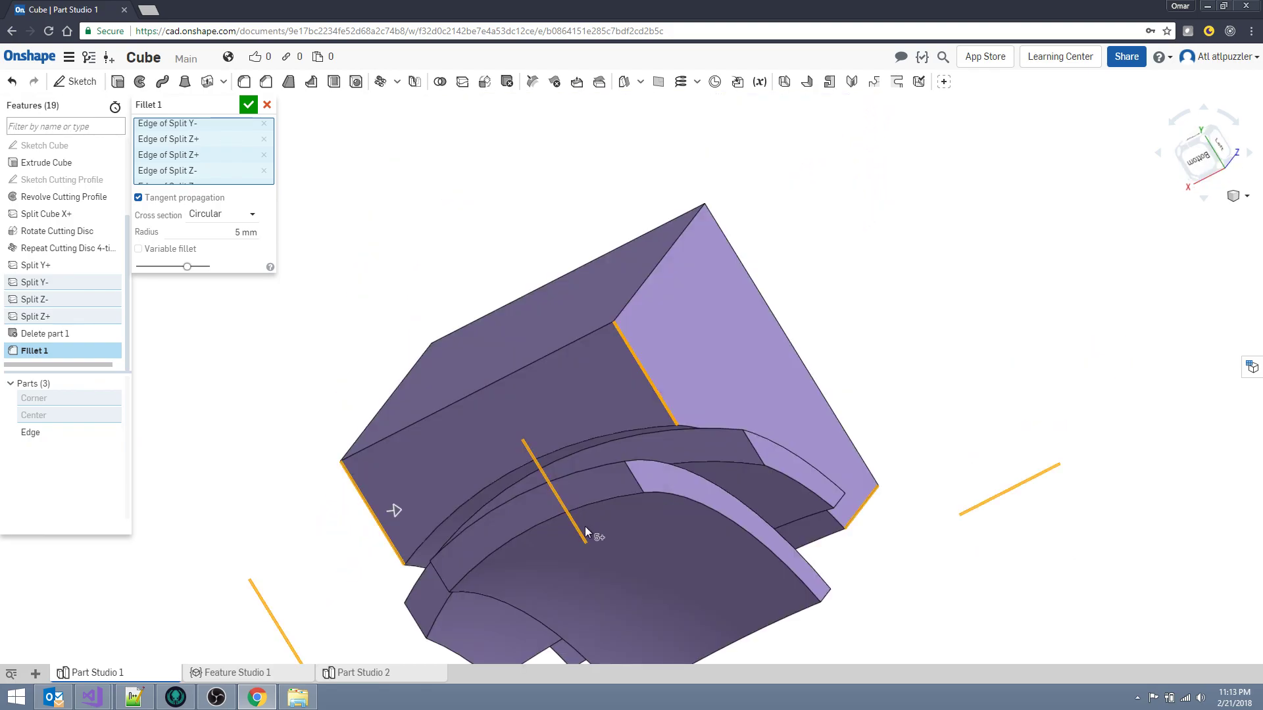
{"action": "key", "text": "Down"}
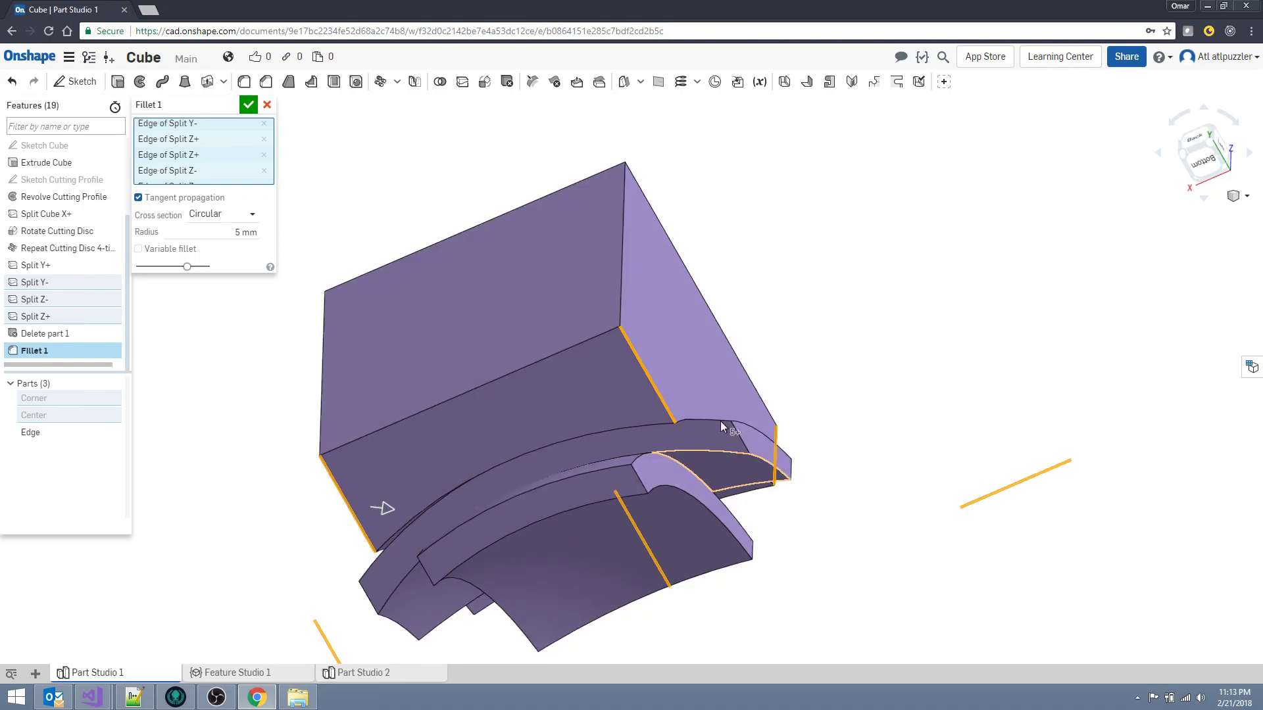
- Add the Edge part's four block edges that run into the curved cuts to the same 5 mm fillet
{"action": "left_click", "coordinate": [656, 392]}
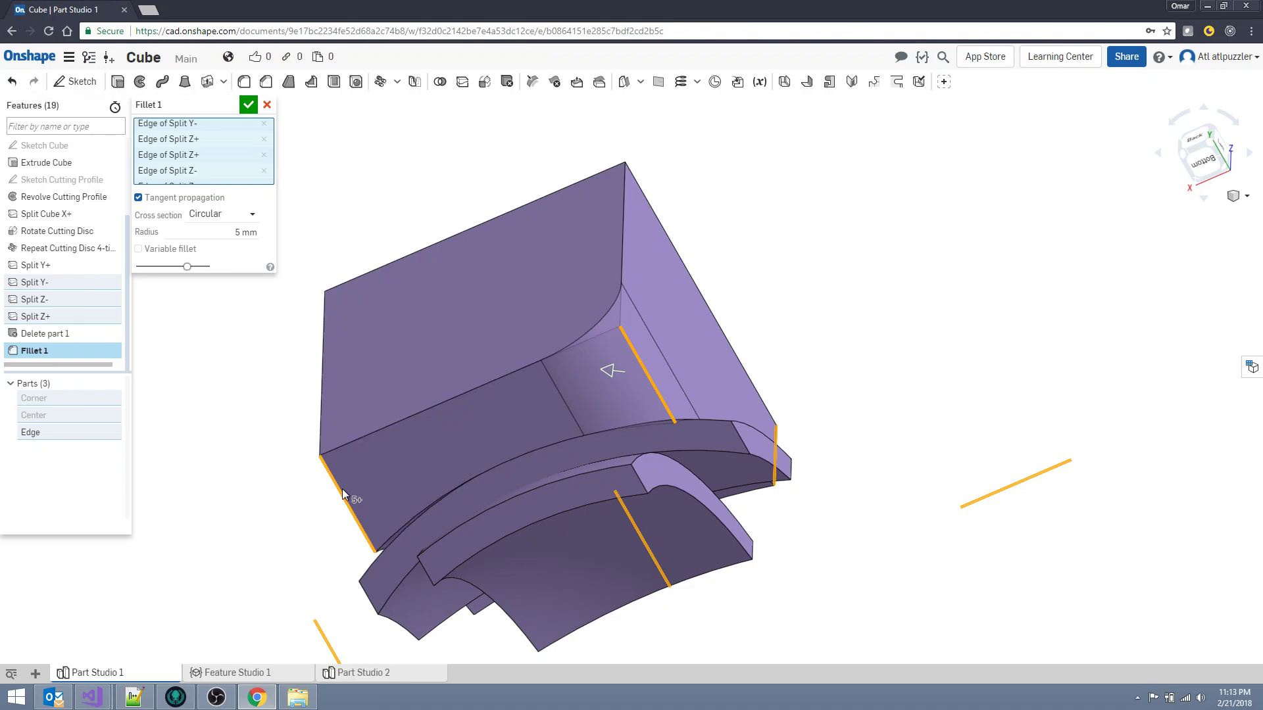
{"action": "right_click_drag", "start_coordinate": [845, 423], "coordinate": [718, 423]}
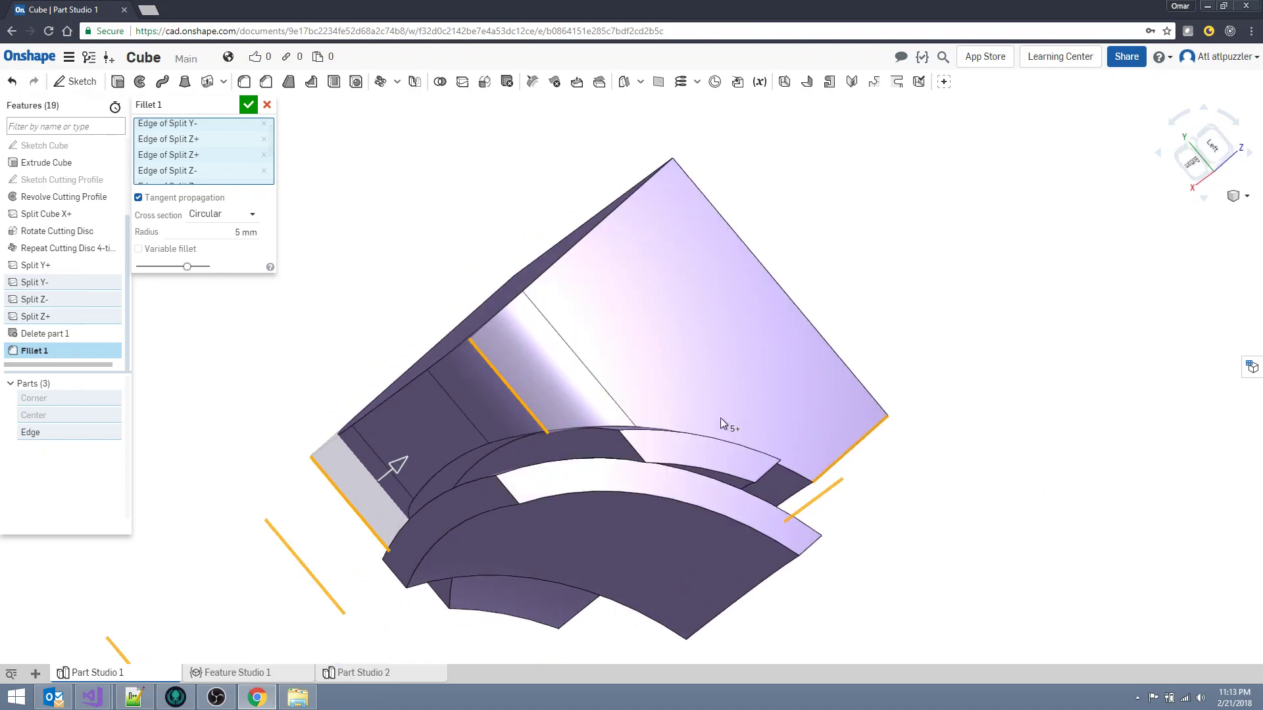
{"action": "key", "text": "Up"}
{"action": "key", "text": "Up"}
{"action": "key", "text": "Up"}
{"action": "key", "text": "Up"}
{"action": "key", "text": "Up"}
{"action": "key", "text": "Up"}
{"action": "key", "text": "Up"}
{"action": "key", "text": "Up"}
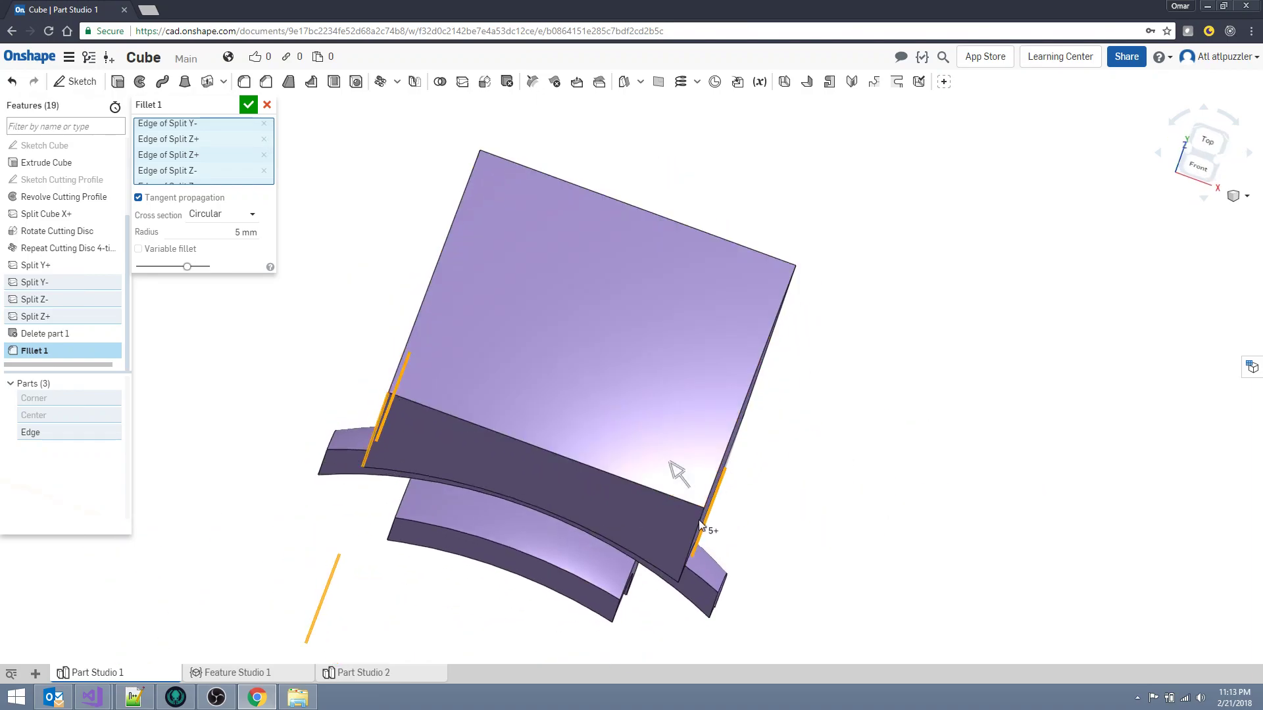
{"action": "left_click", "coordinate": [695, 526]}
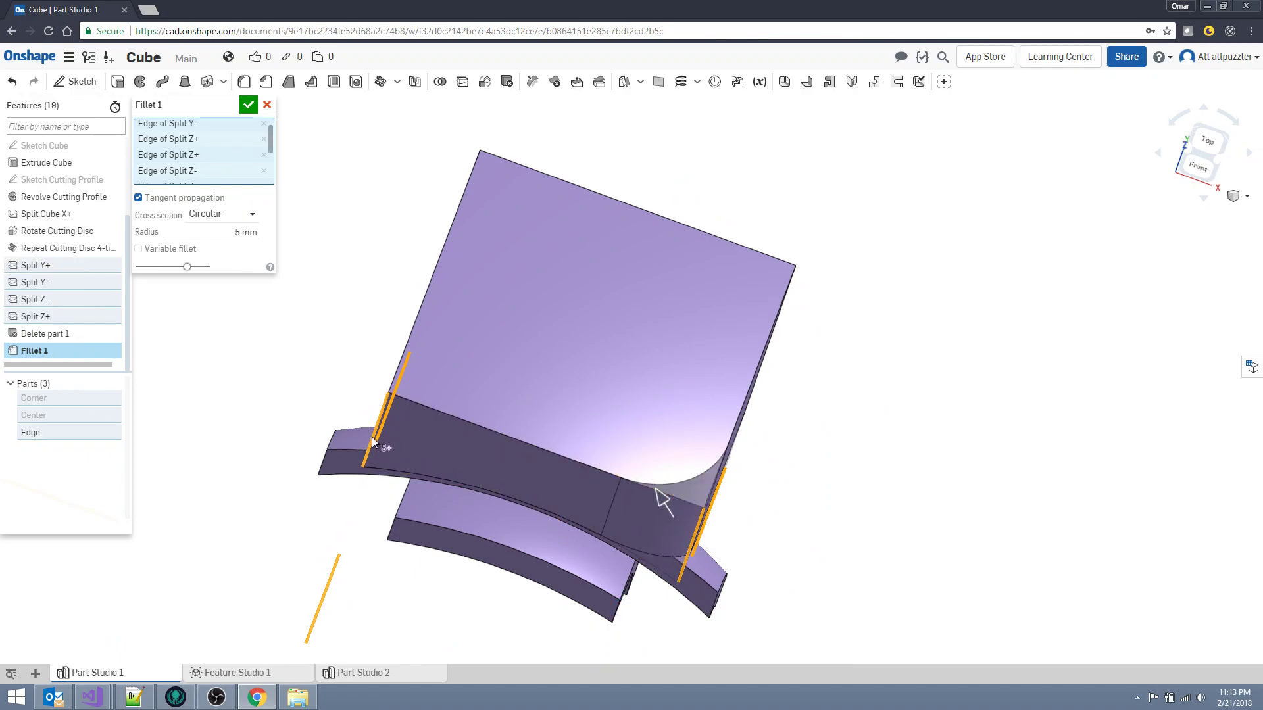
{"action": "key", "text": "Up"}
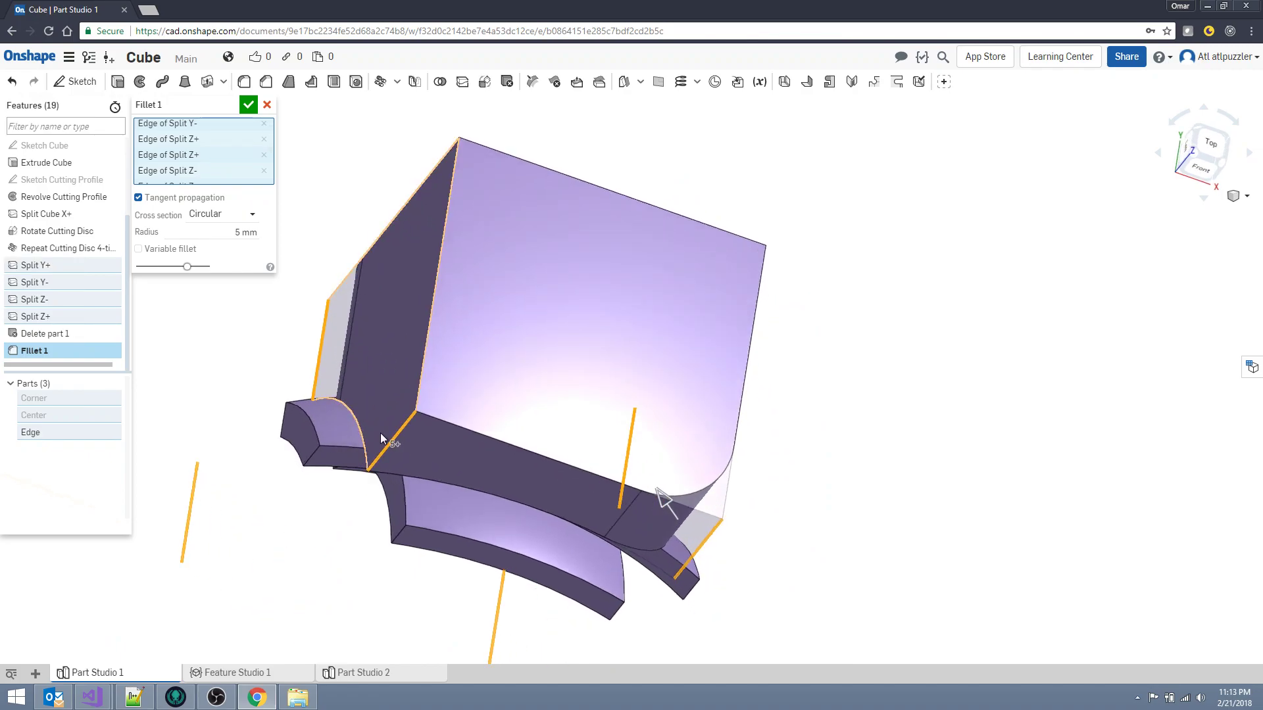
{"action": "left_click", "coordinate": [389, 437]}
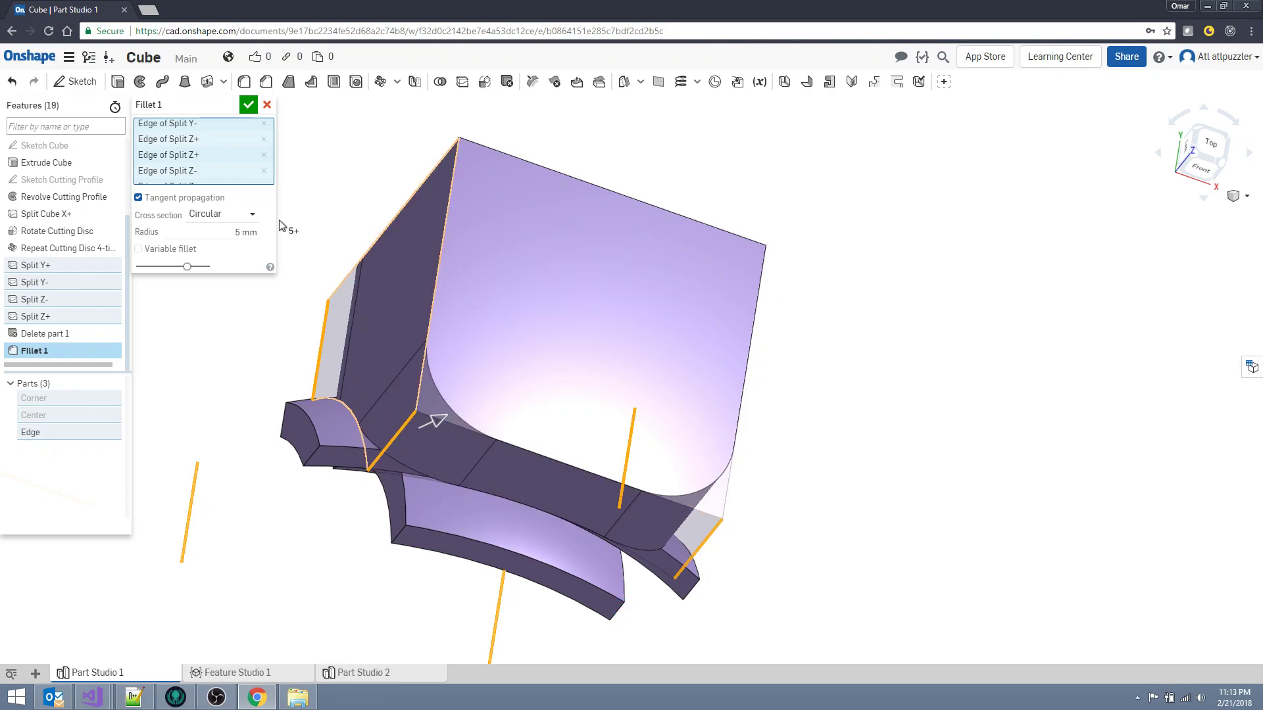
- Rename the fillet feature to "Fillet Large Edges" and accept it
{"action": "left_click", "coordinate": [224, 105]}
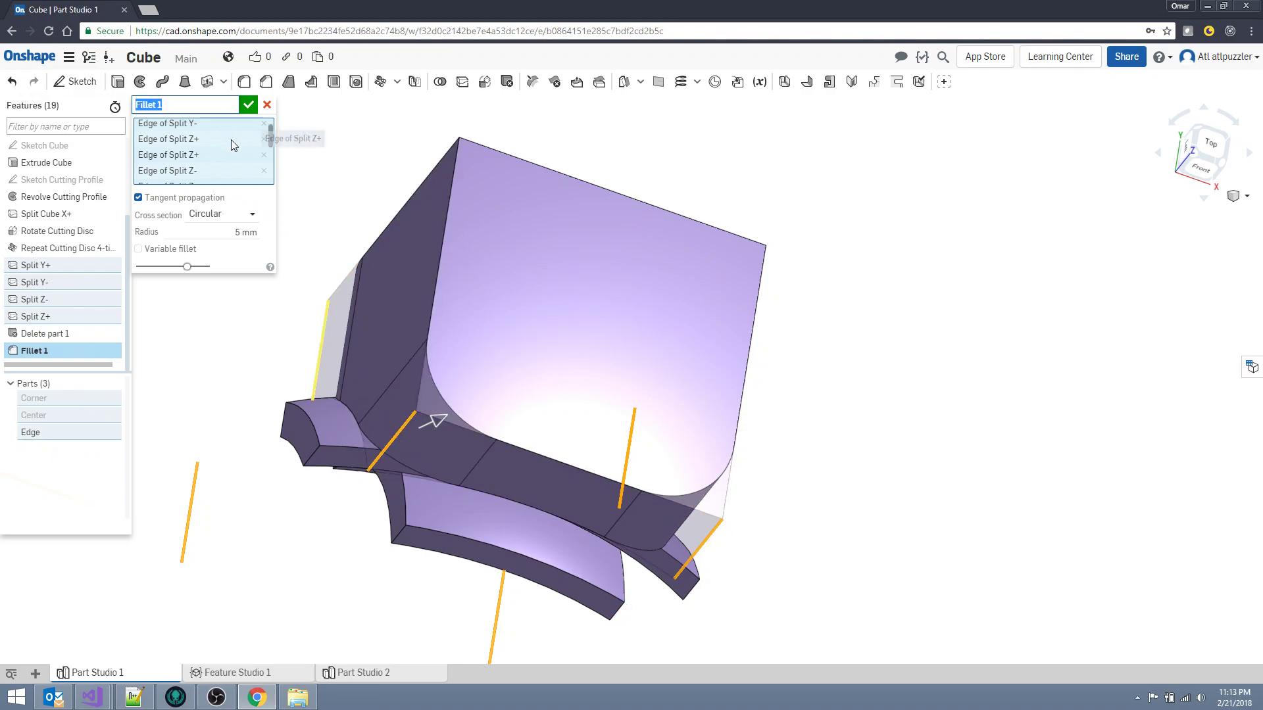
{"action": "type", "text": "Fillet L"}
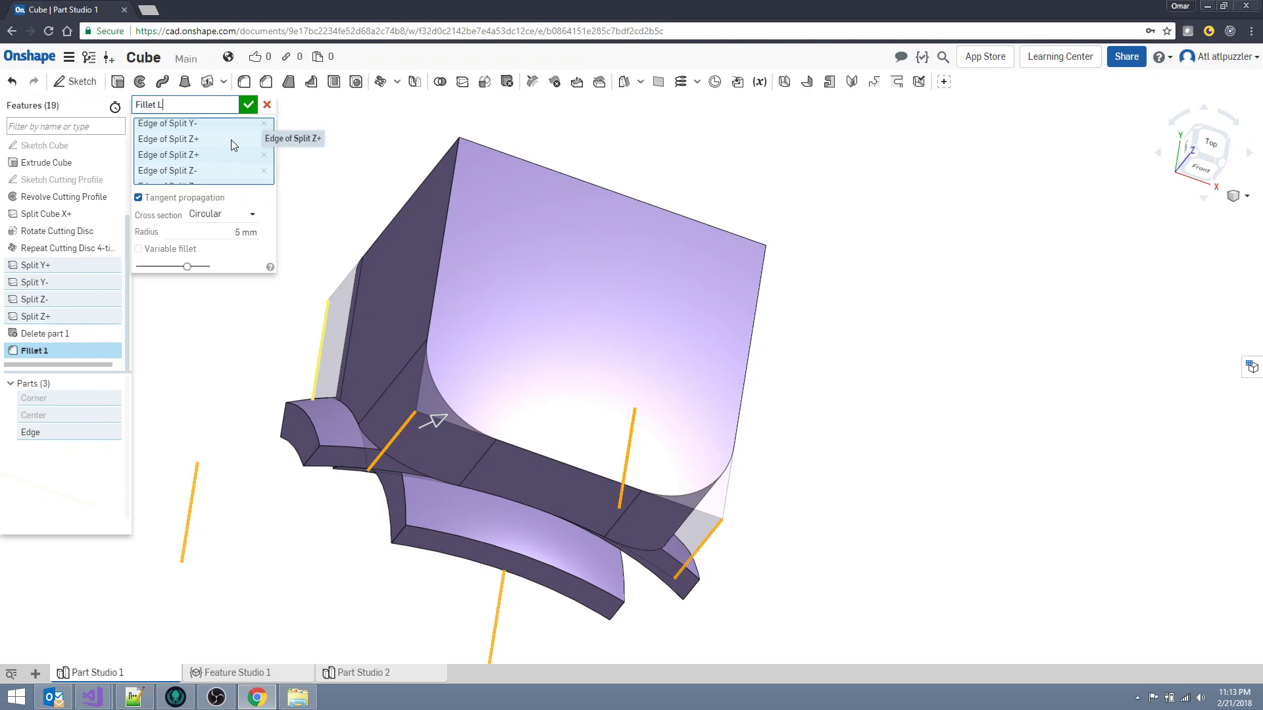
{"action": "type", "text": "arge Edges"}
{"action": "left_click", "coordinate": [248, 106]}
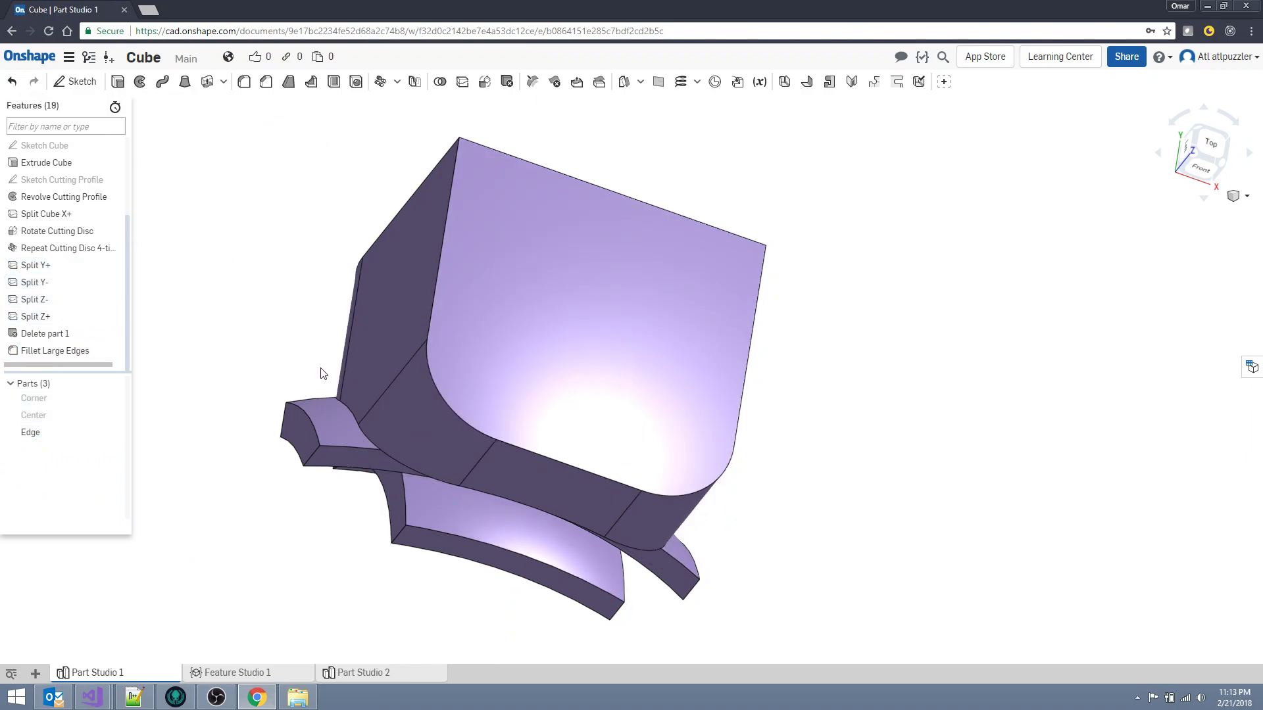
- Show the Center and Corner parts, examine the large fillets on all three parts, and compare them with the parts in Part Studio 2
{"action": "left_click", "coordinate": [114, 416]}
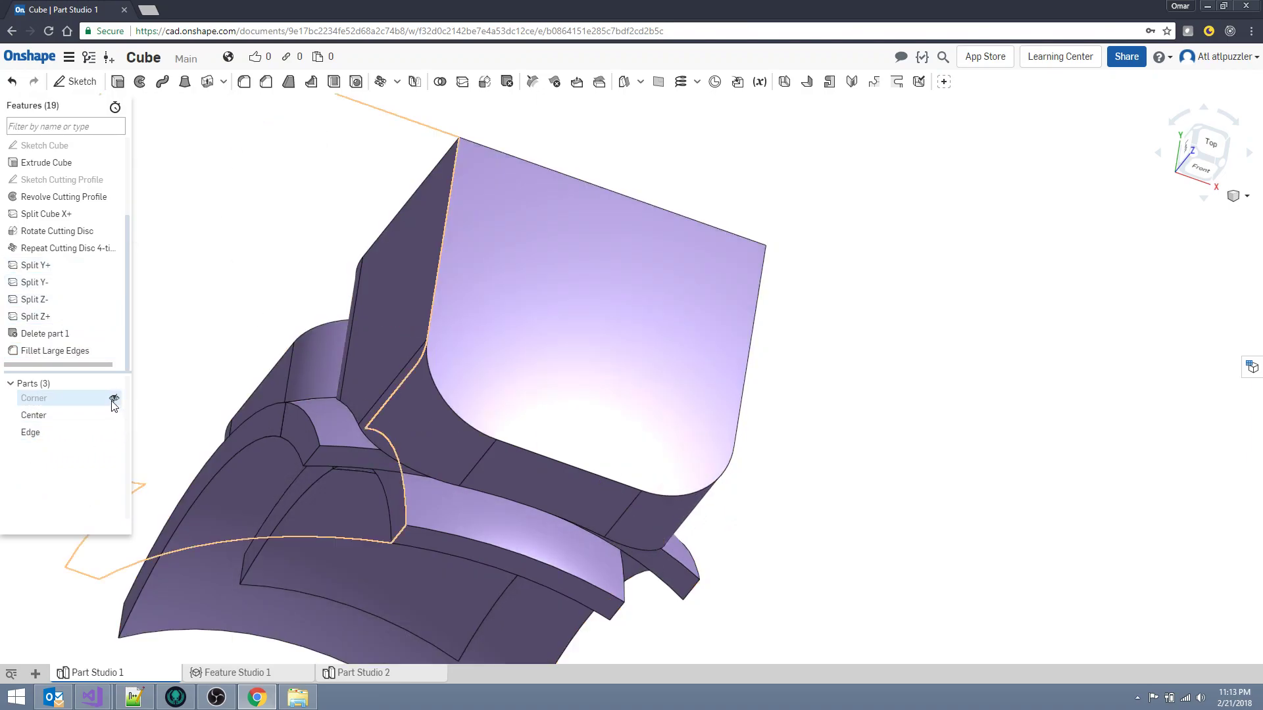
{"action": "left_click", "coordinate": [114, 398]}
{"action": "left_click", "coordinate": [1214, 146]}
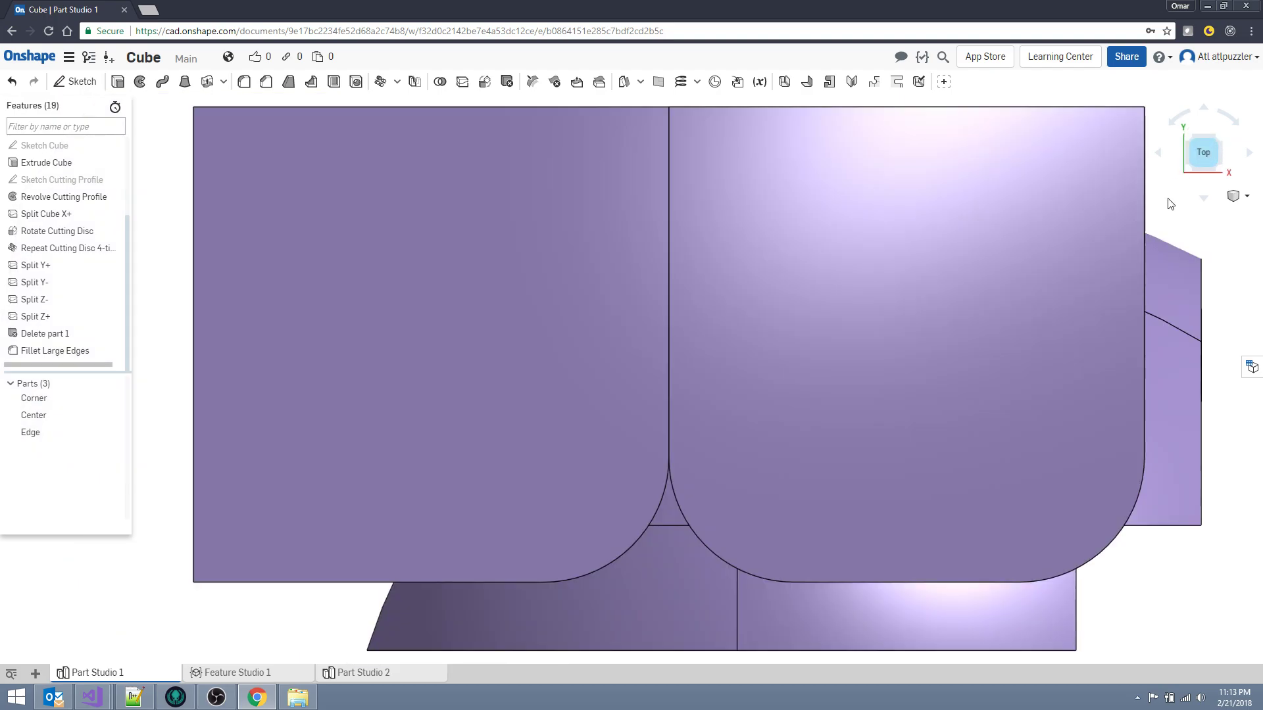
{"action": "scroll", "coordinate": [993, 290], "scroll_direction": "up", "scroll_amount": 3}
{"action": "scroll", "coordinate": [984, 287], "scroll_direction": "down", "scroll_amount": 5}
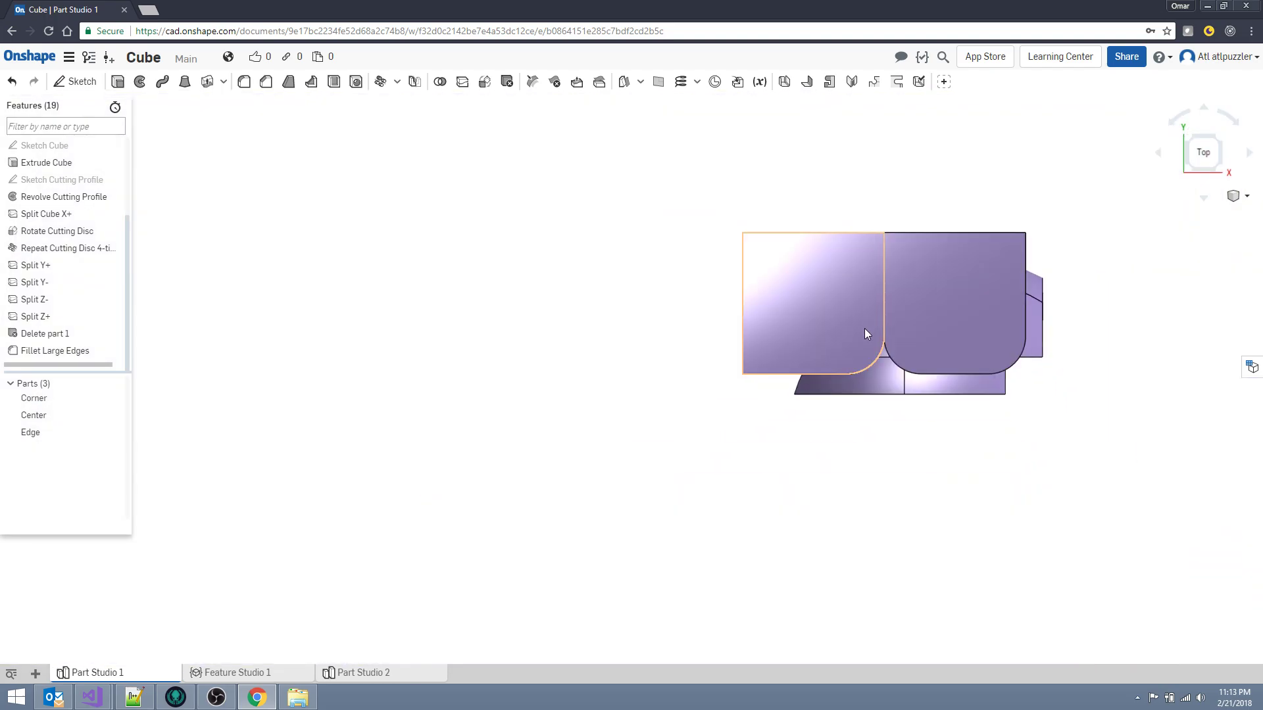
{"action": "right_click_drag", "start_coordinate": [874, 338], "coordinate": [673, 557]}
{"action": "key", "text": "f"}
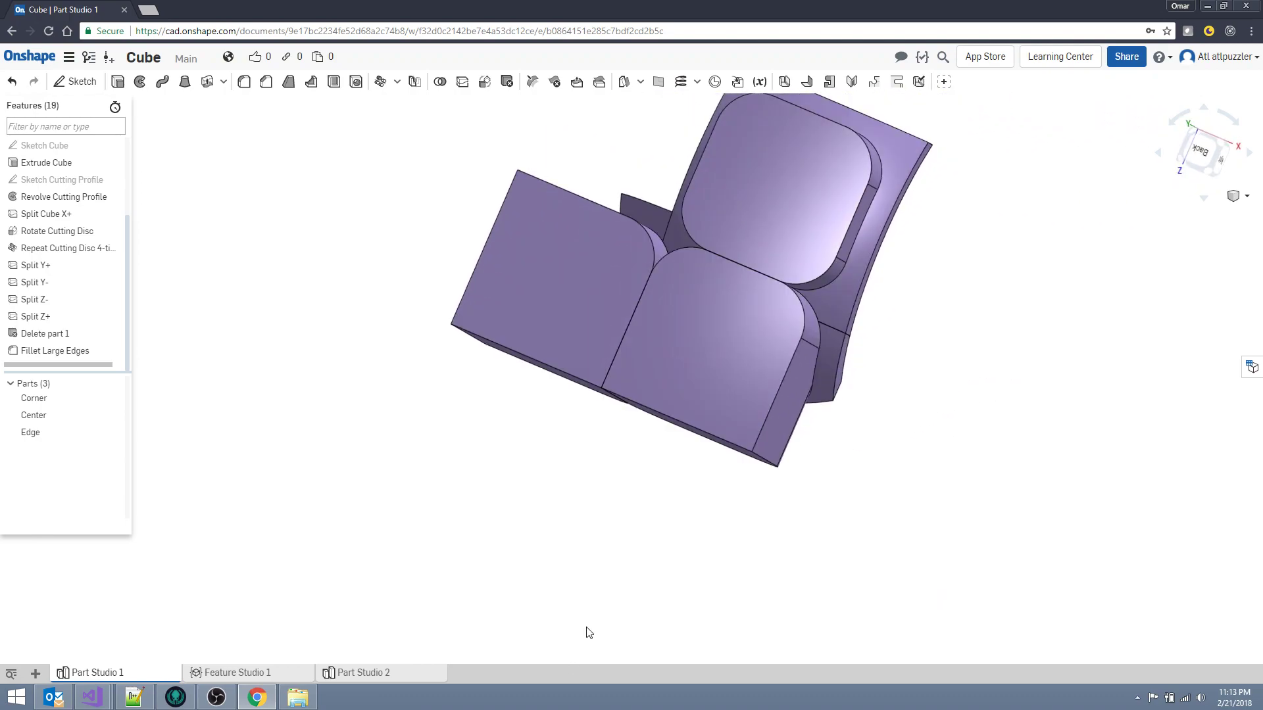
{"action": "right_click_drag", "start_coordinate": [975, 375], "coordinate": [1011, 386]}
{"action": "left_click", "coordinate": [653, 376]}
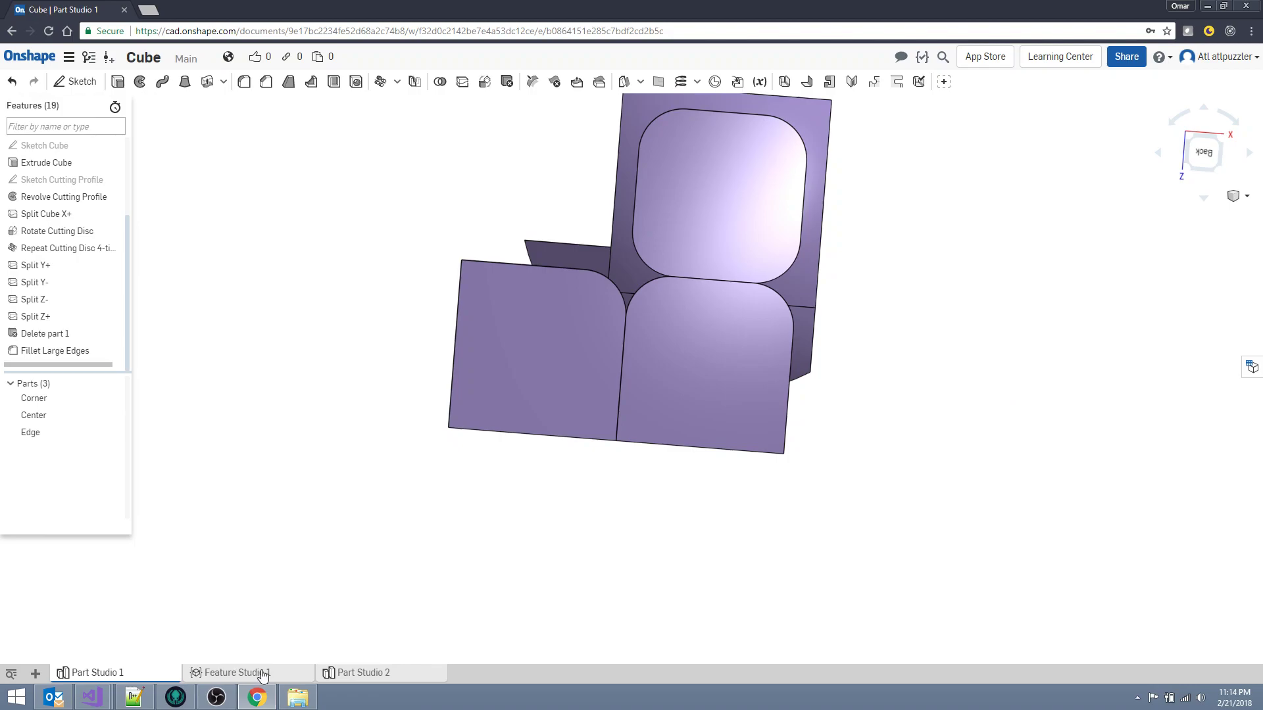
{"action": "left_click", "coordinate": [334, 672]}
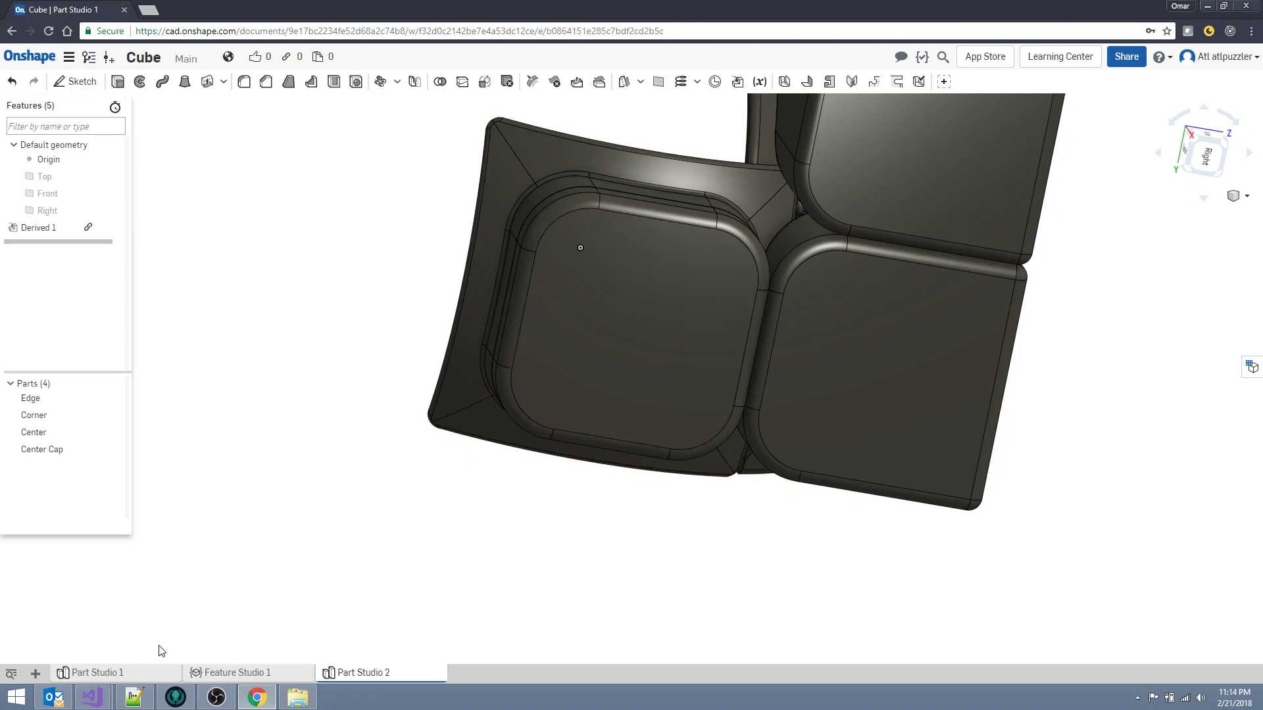
{"action": "left_click", "coordinate": [115, 672]}
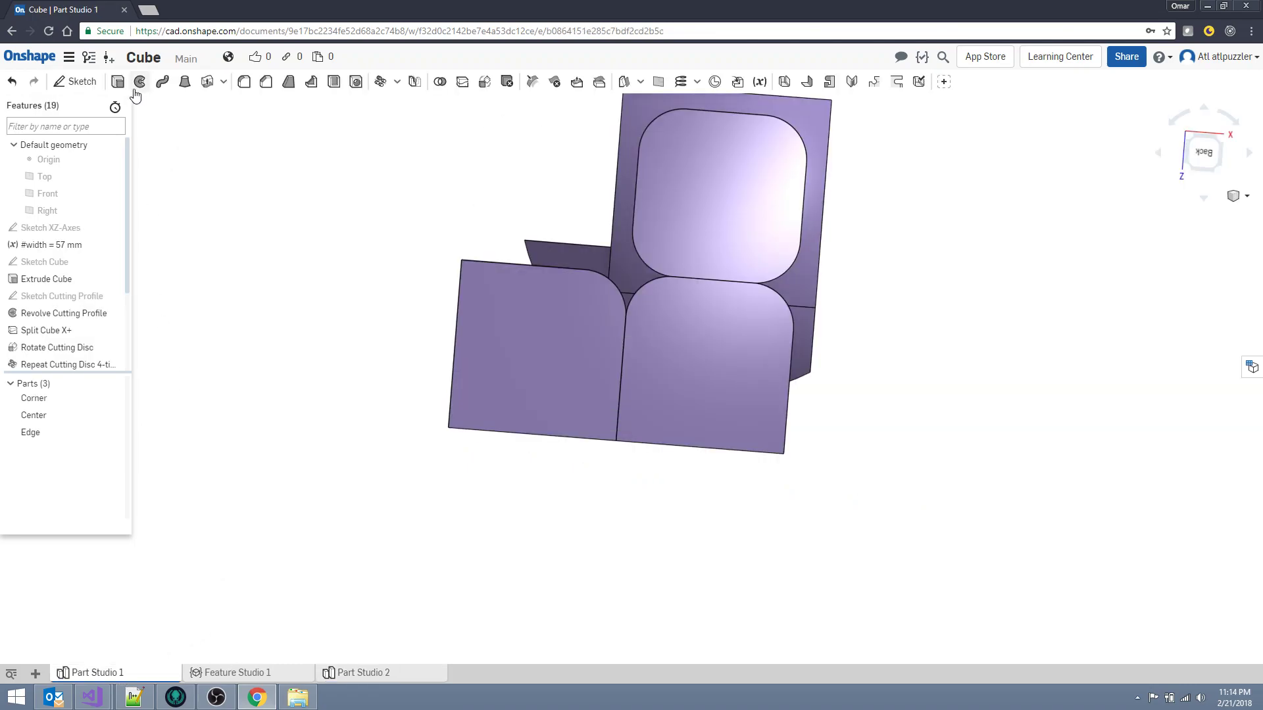
- Start a new fillet with a 1 mm radius and hide the Center and Edge parts, leaving only the Corner part
{"action": "left_click", "coordinate": [243, 81]}
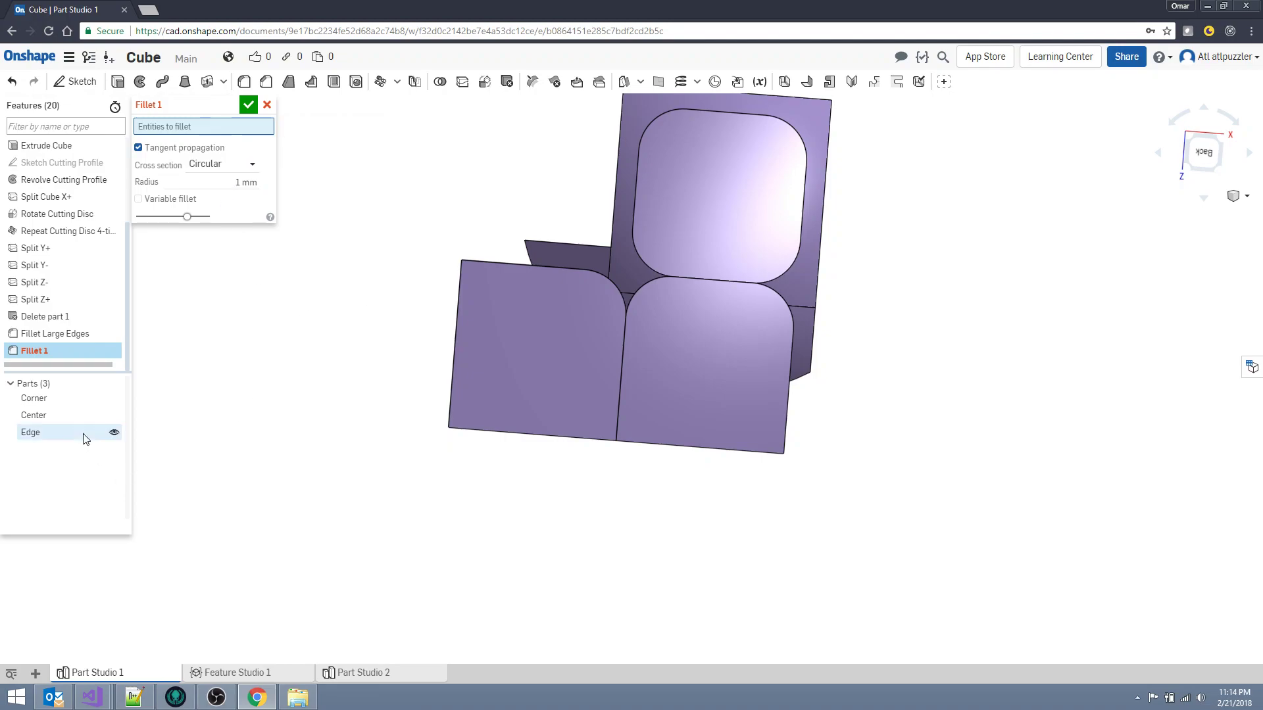
{"action": "left_click", "coordinate": [115, 415]}
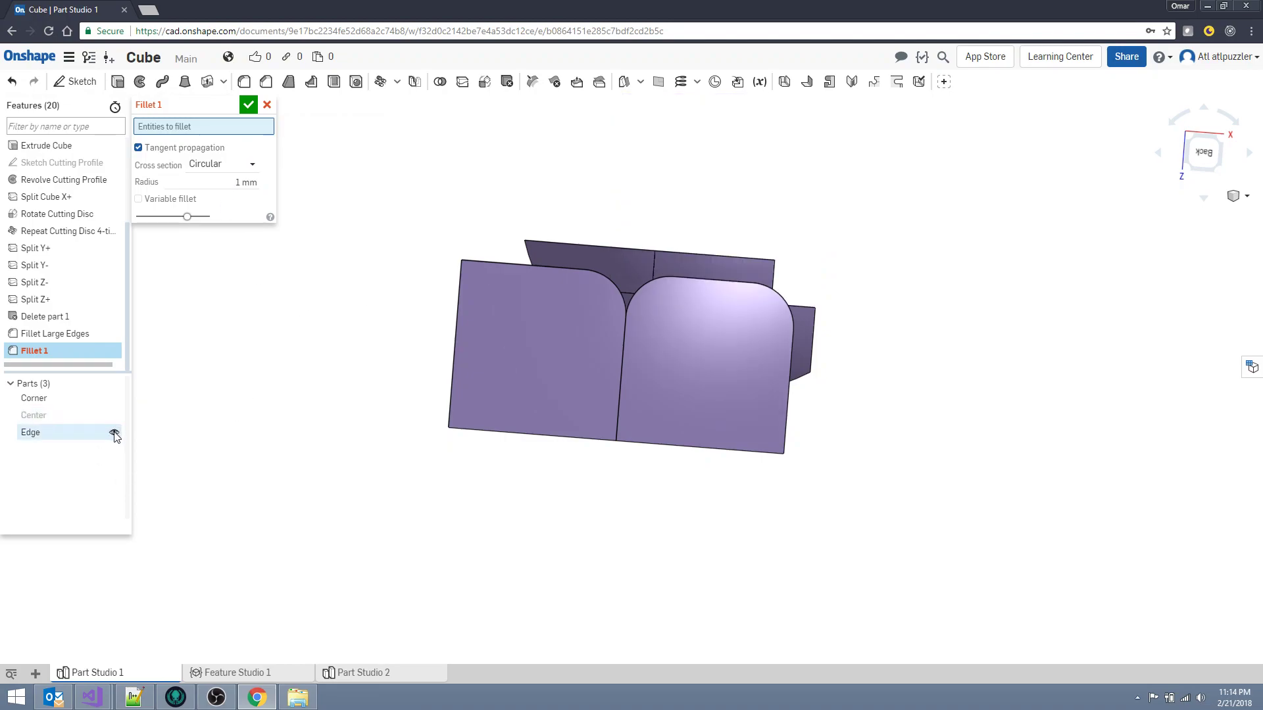
{"action": "left_click", "coordinate": [115, 433]}
{"action": "right_click_drag", "start_coordinate": [437, 373], "coordinate": [446, 357]}
{"action": "left_click", "coordinate": [522, 407]}
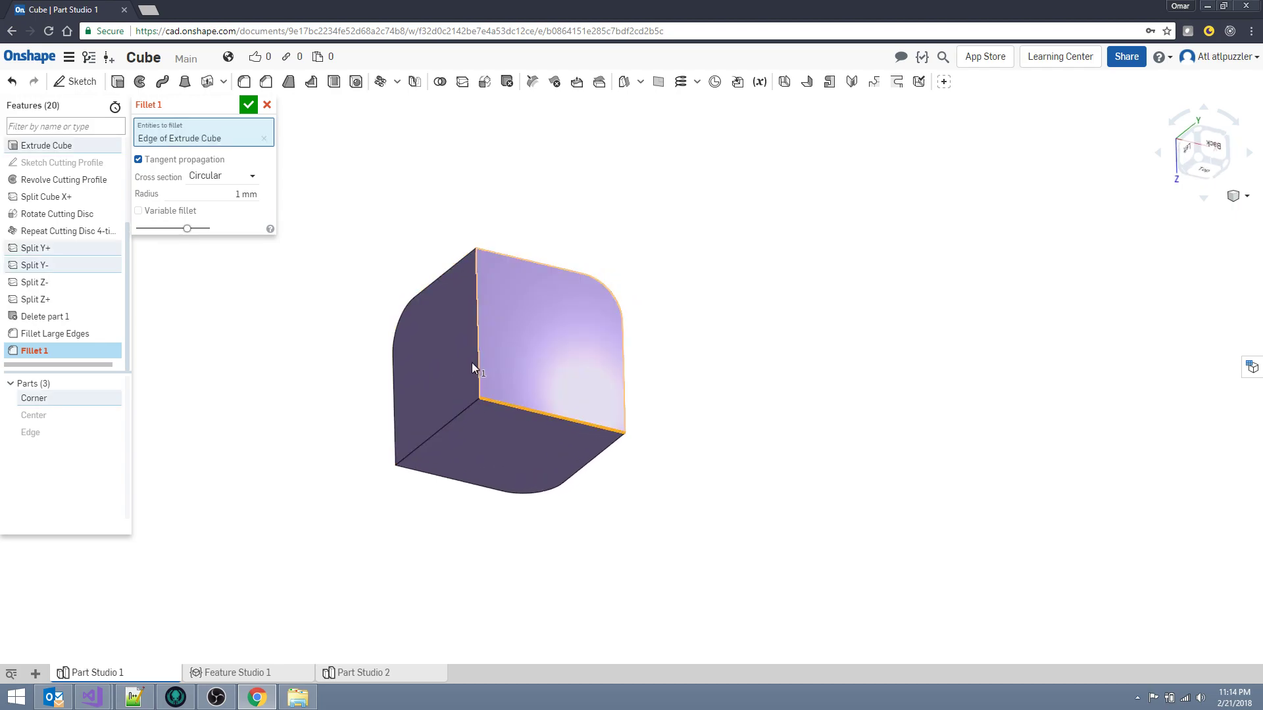
{"action": "left_click", "coordinate": [476, 361]}
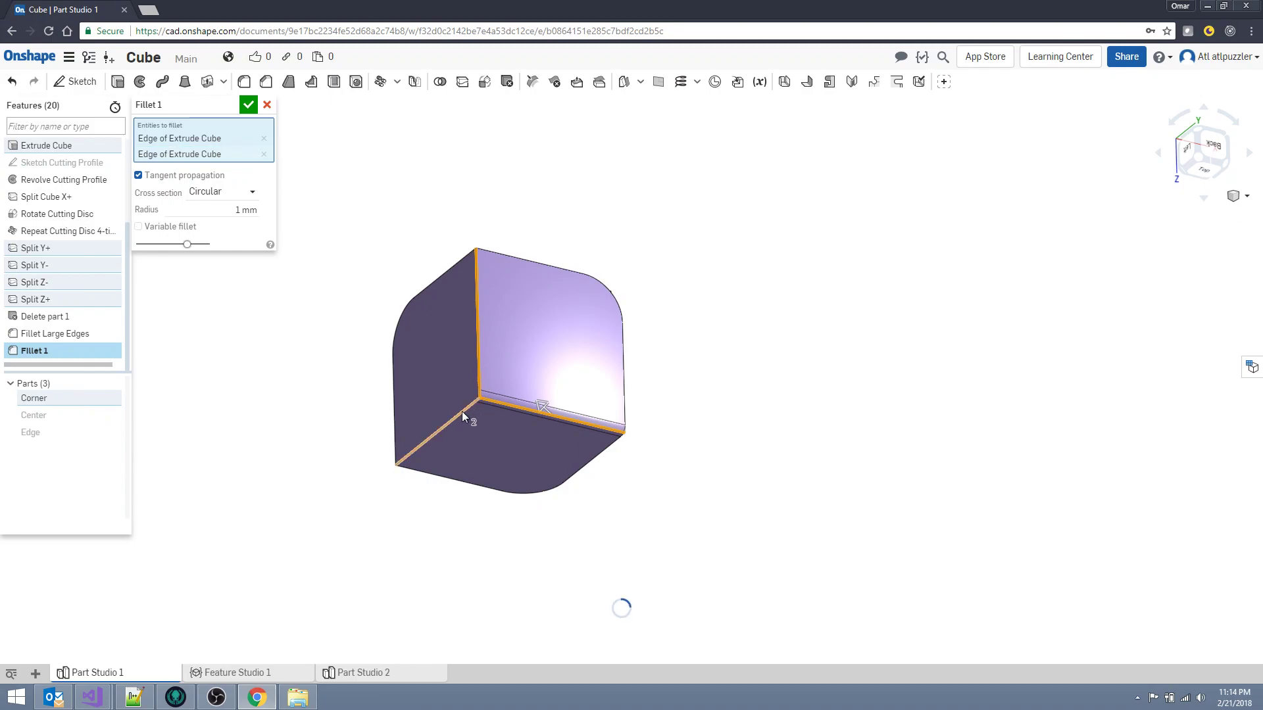
{"action": "left_click", "coordinate": [495, 402]}
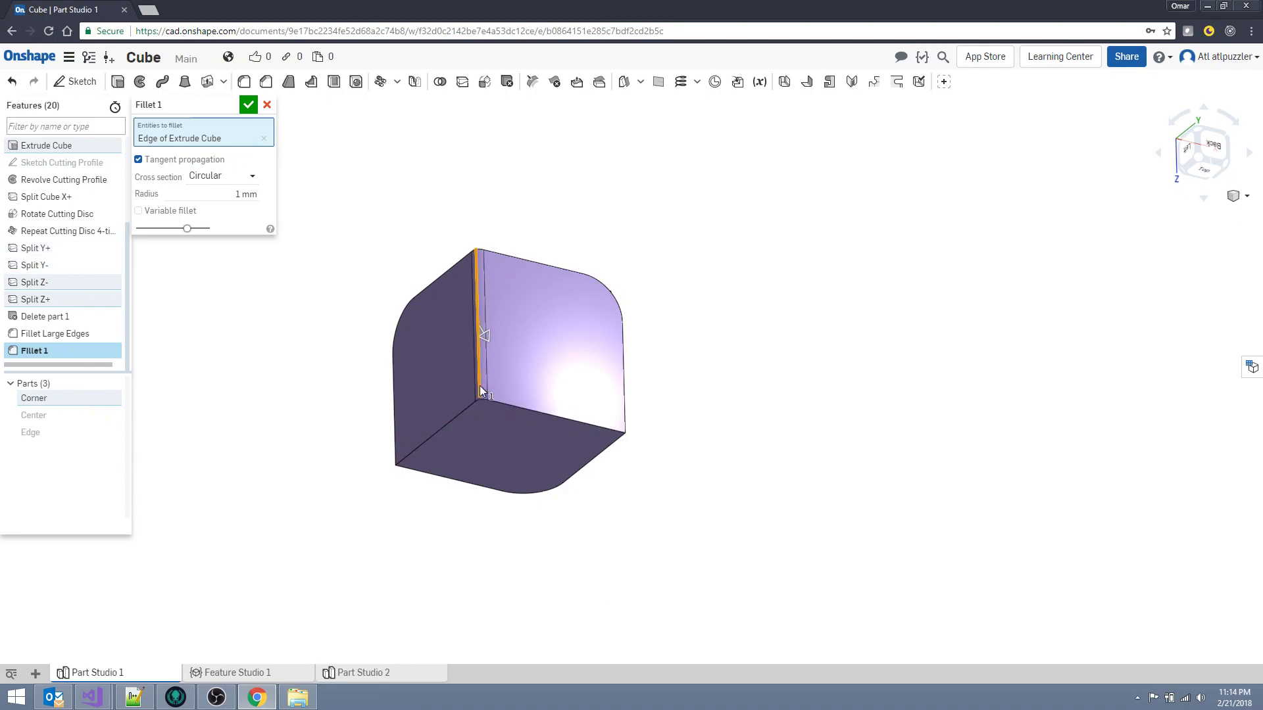
{"action": "left_click", "coordinate": [479, 385]}
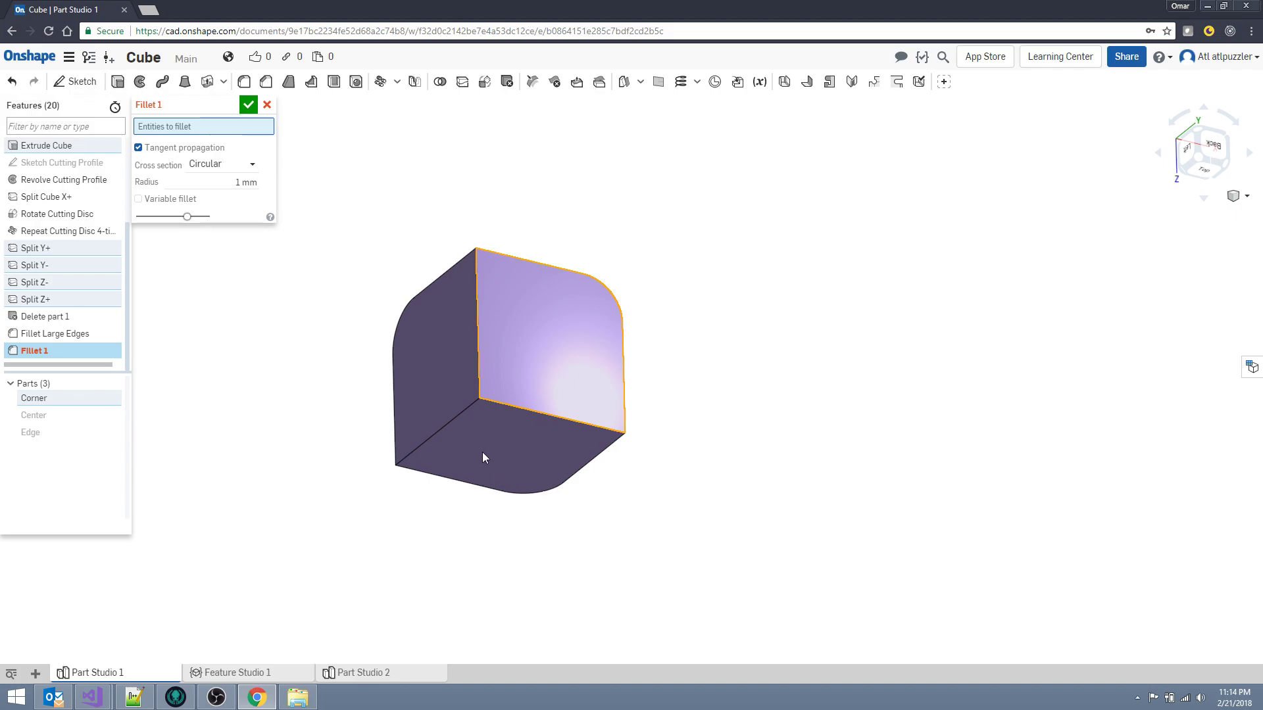
- Select the three flat outer faces of the Corner part's block for the 1 mm fillet
{"action": "left_click", "coordinate": [436, 350]}
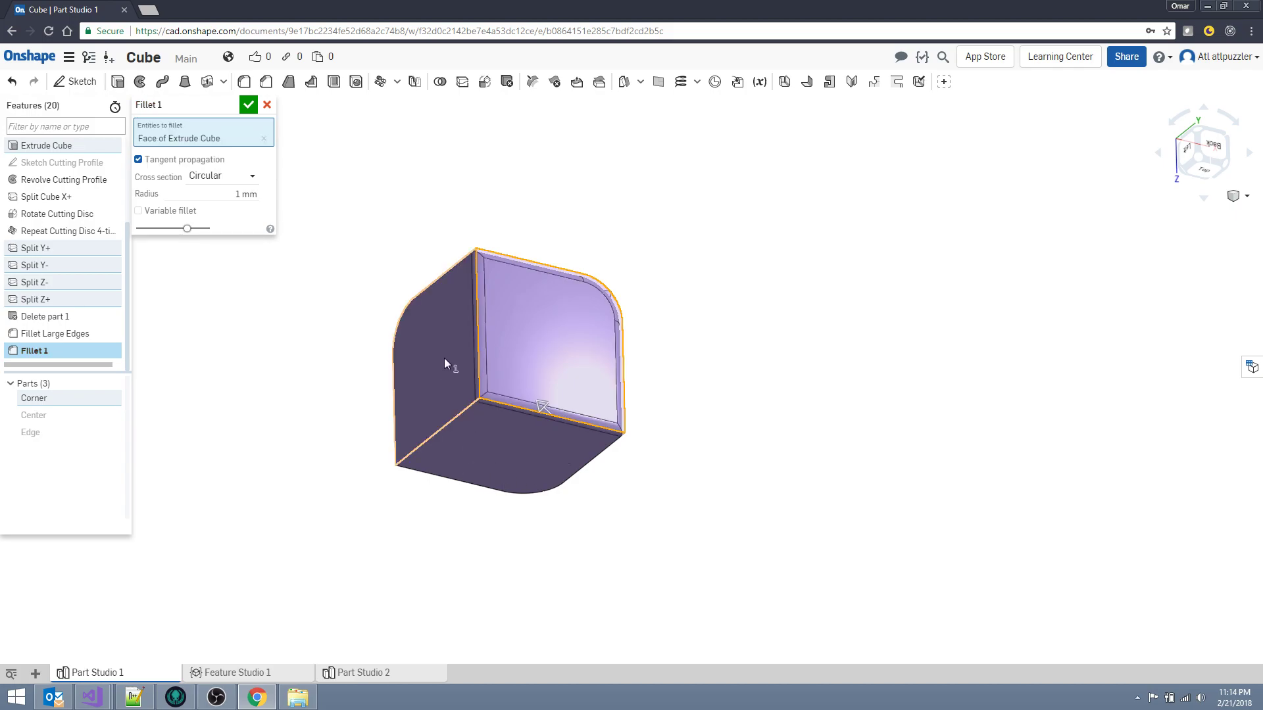
{"action": "left_click", "coordinate": [445, 394]}
{"action": "left_click", "coordinate": [454, 455]}
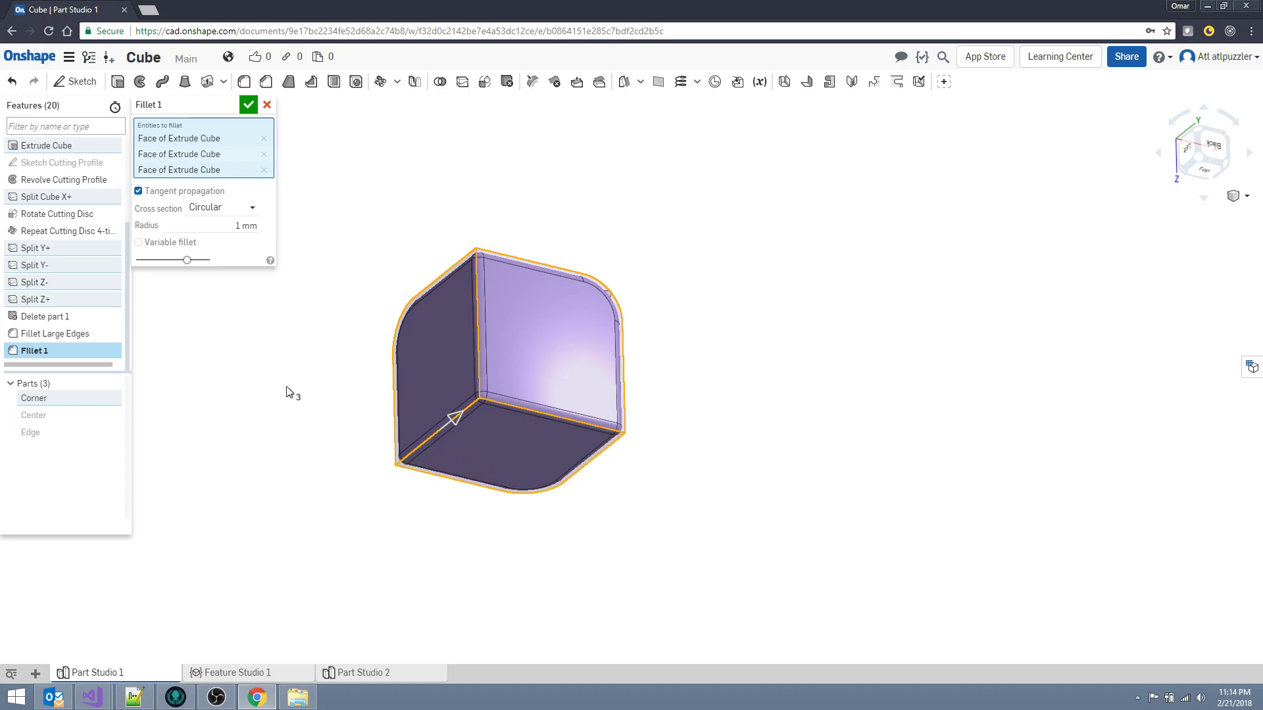
- Add the Corner part's curved triangular foot to the fillet, picking its concave inner face and the short edges at its tips
{"action": "right_click_drag", "start_coordinate": [283, 428], "coordinate": [503, 317]}
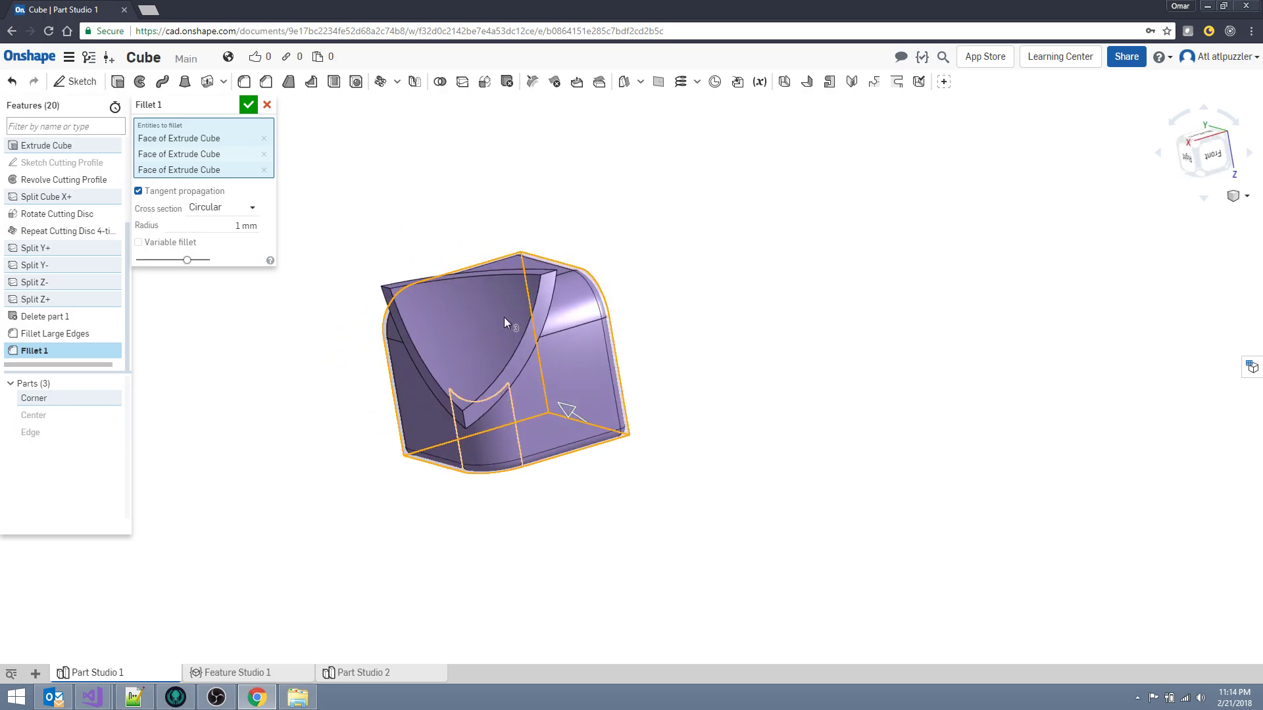
{"action": "left_click", "coordinate": [543, 274]}
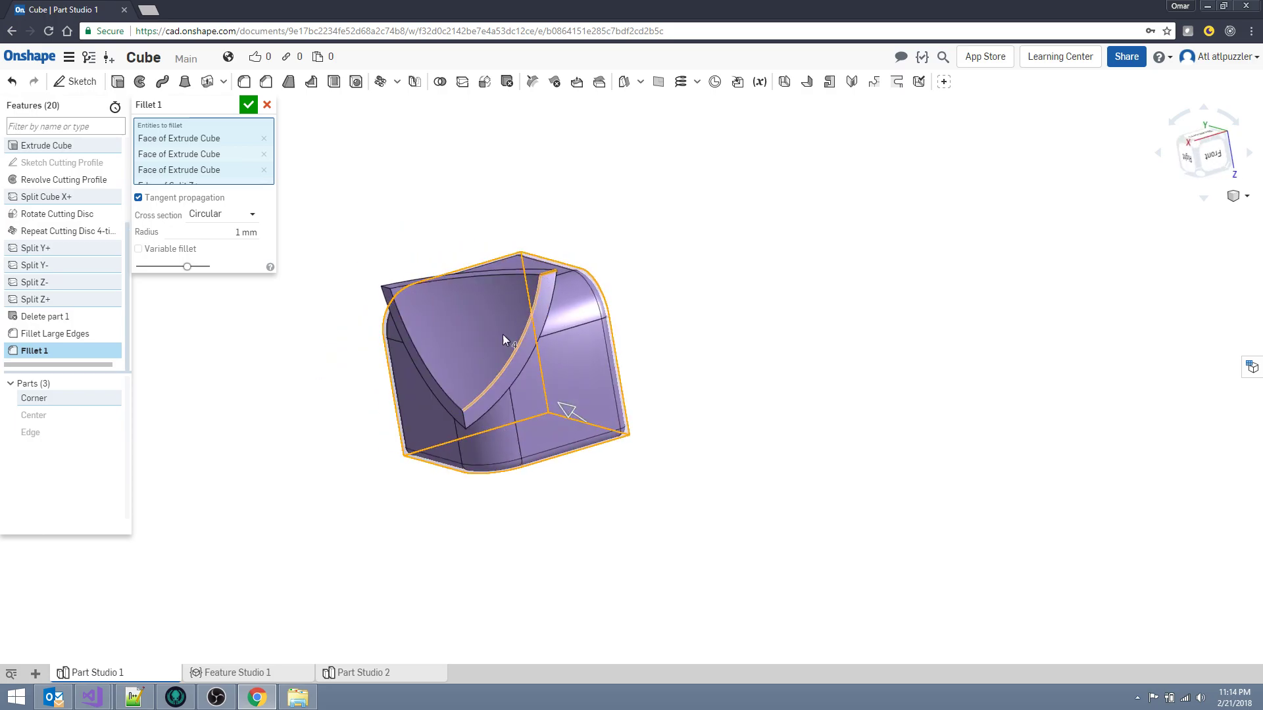
{"action": "left_click", "coordinate": [463, 422]}
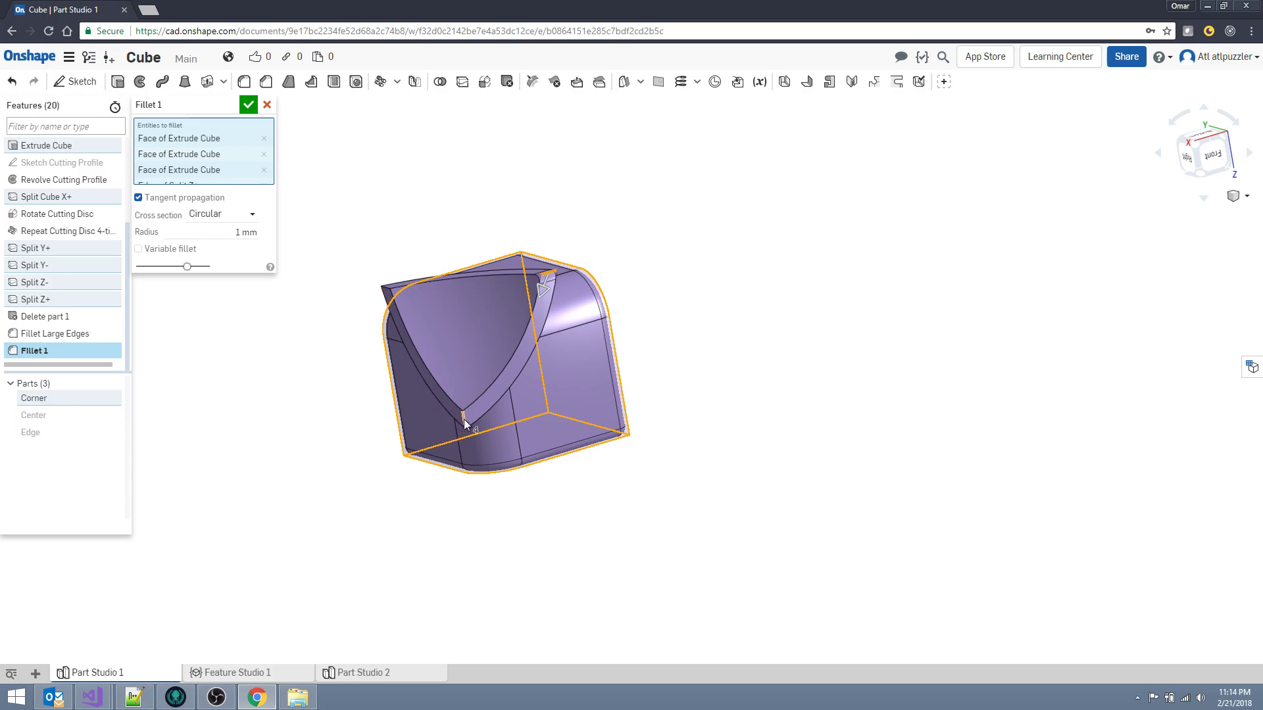
{"action": "left_click", "coordinate": [384, 290]}
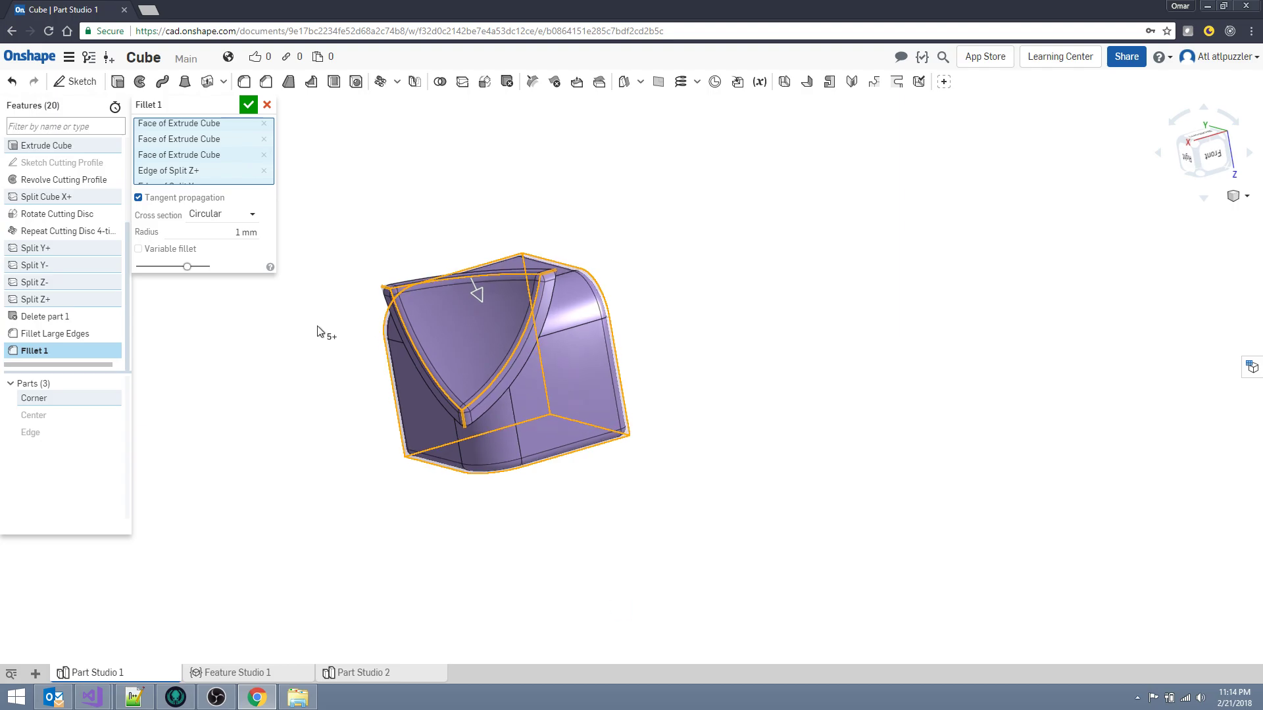
- Add the short edges of the neck between the Corner part's block and foot to the fillet and accept it
{"action": "key", "text": "shift+Up"}
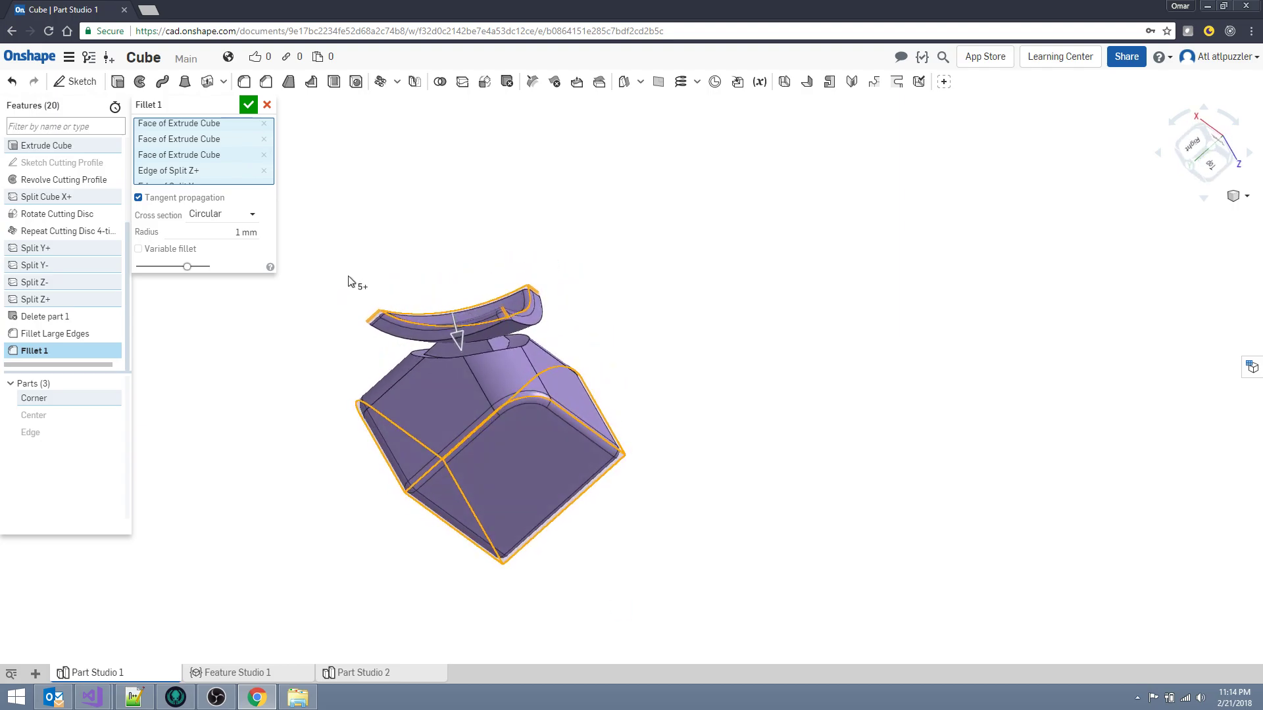
{"action": "scroll", "coordinate": [471, 346], "scroll_direction": "up", "scroll_amount": 3}
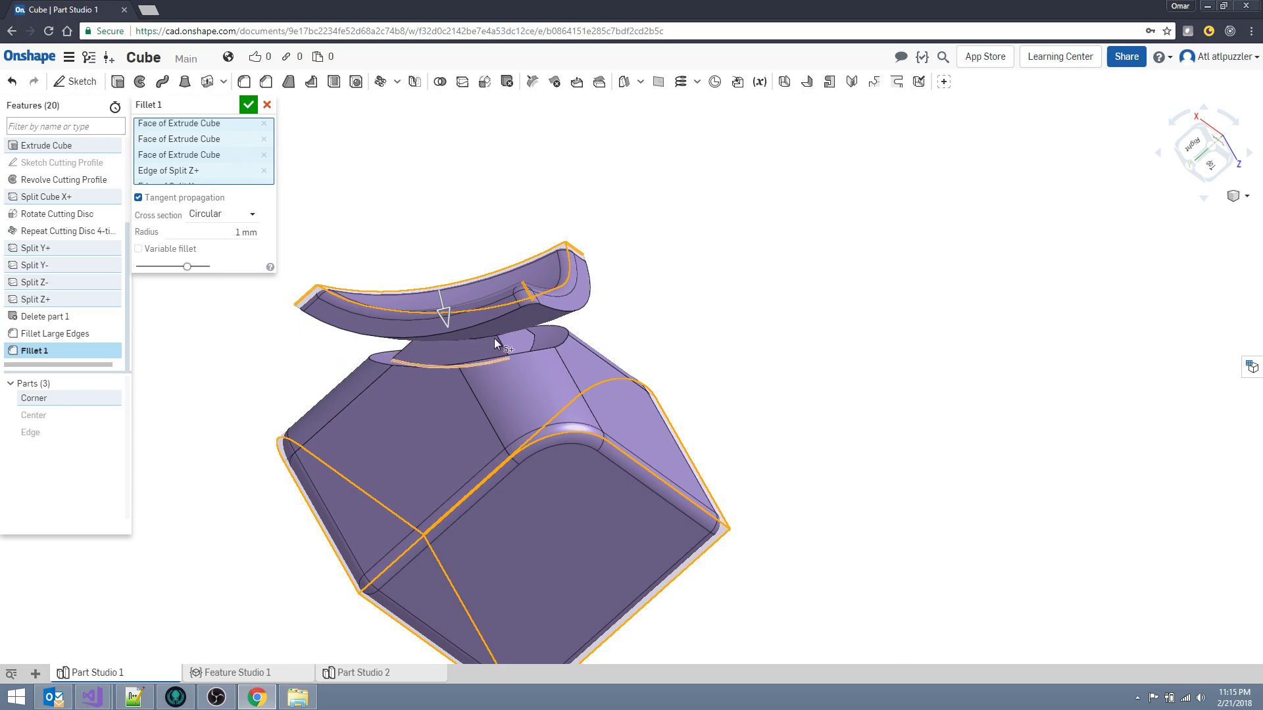
{"action": "left_click", "coordinate": [470, 349]}
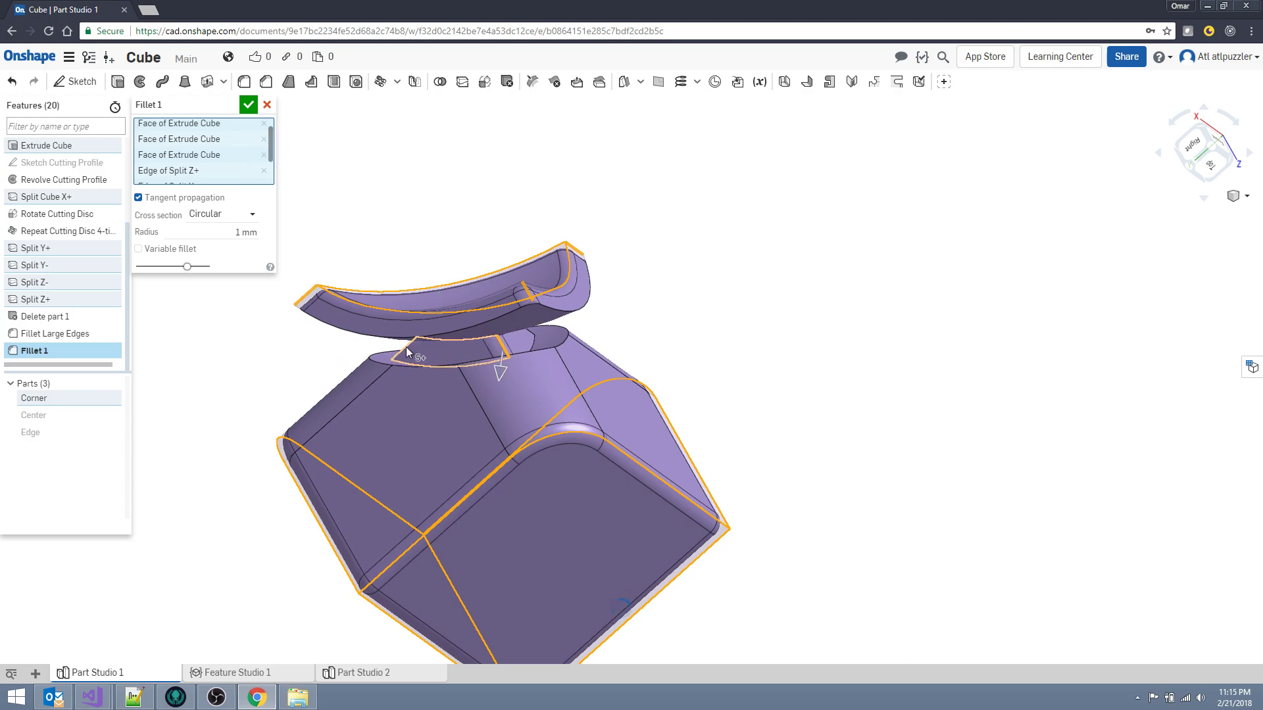
{"action": "left_click", "coordinate": [533, 339]}
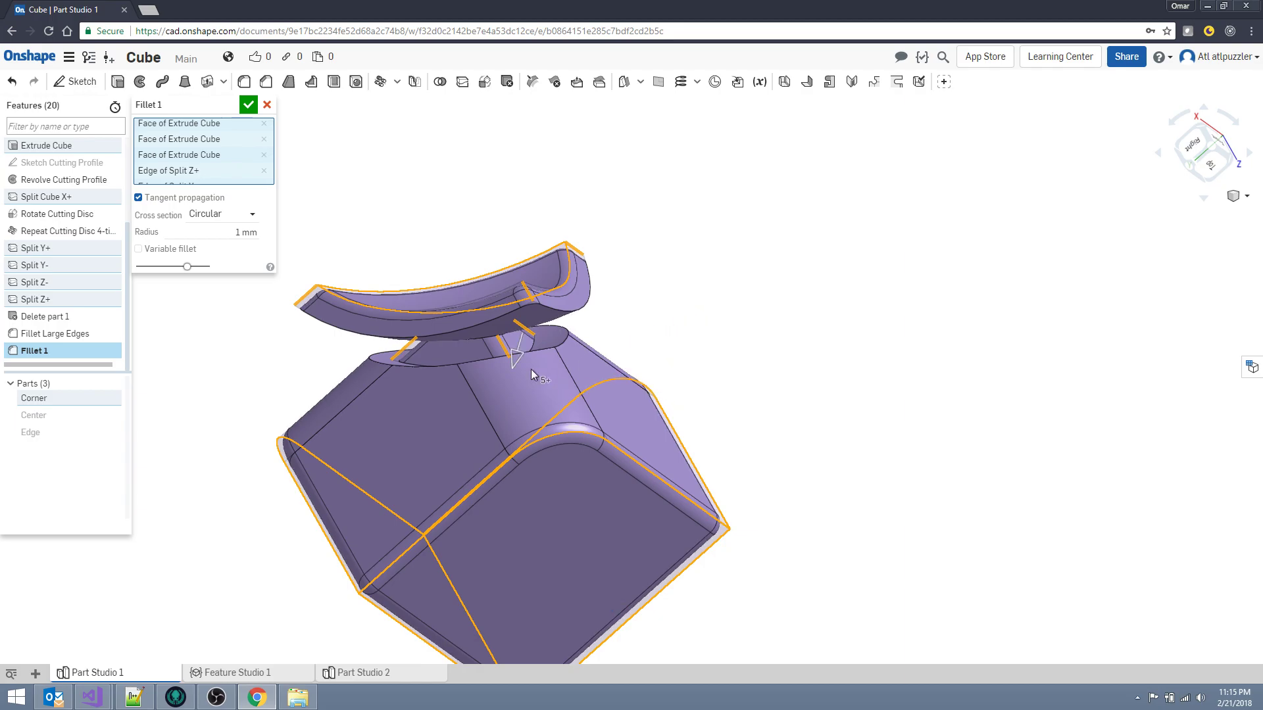
{"action": "left_click", "coordinate": [248, 105]}
- Reopen the 1 mm fillet for editing, hide the Corner part and show the Center part
{"action": "right_click_drag", "start_coordinate": [812, 339], "coordinate": [733, 364]}
{"action": "middle_click_drag", "start_coordinate": [733, 364], "coordinate": [925, 127]}
{"action": "scroll", "coordinate": [457, 485], "scroll_direction": "up", "scroll_amount": 2}
{"action": "right_click_drag", "start_coordinate": [283, 464], "coordinate": [367, 540]}
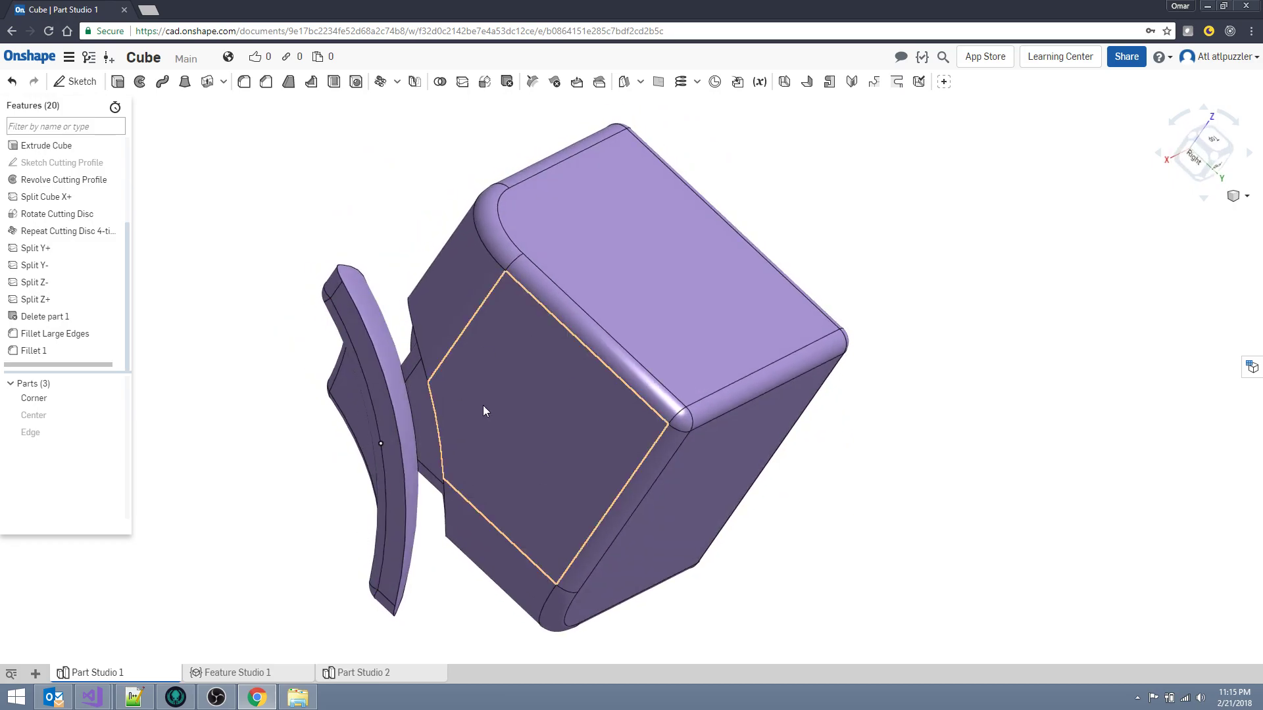
{"action": "double_click", "coordinate": [33, 351]}
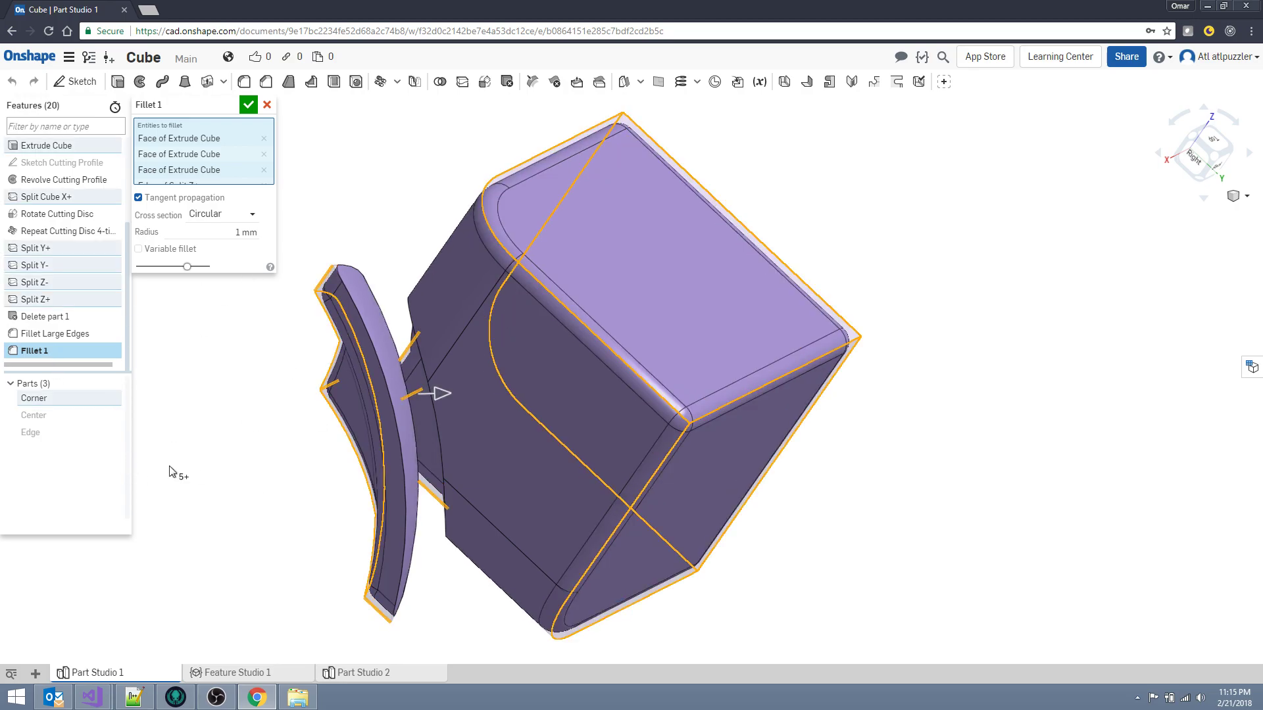
{"action": "left_click", "coordinate": [114, 399]}
{"action": "left_click", "coordinate": [113, 416]}
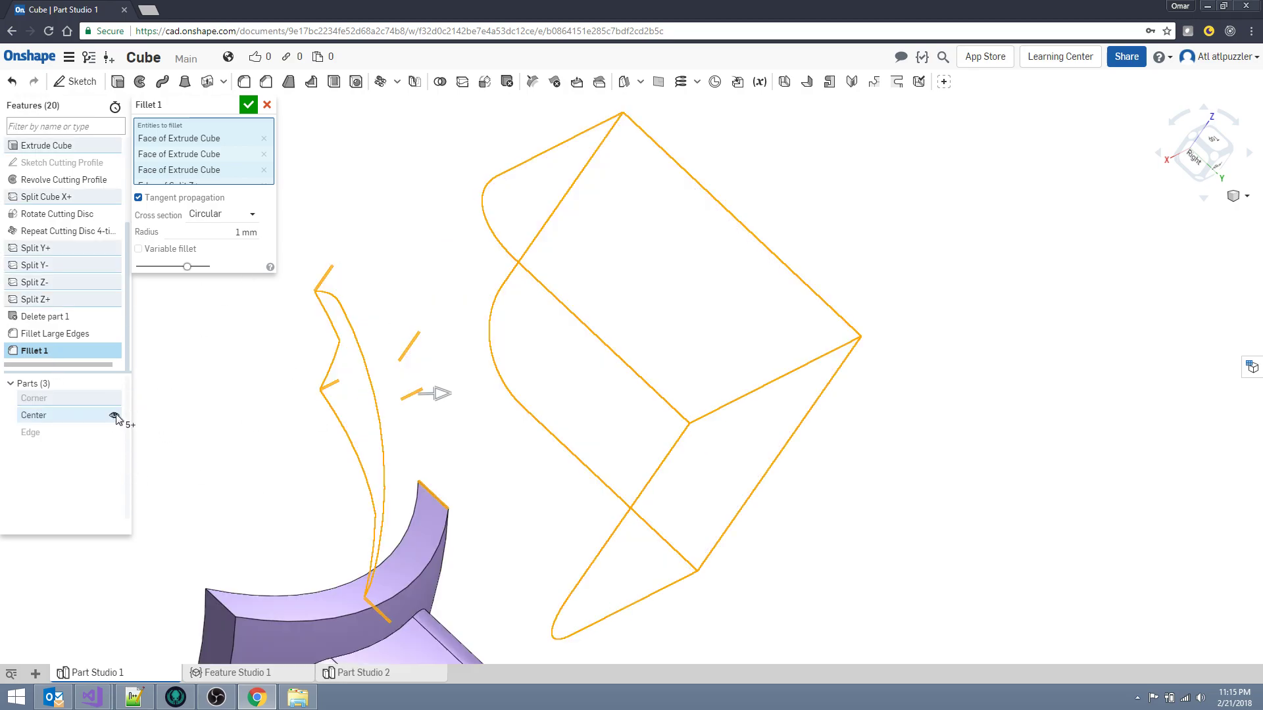
- Add the Center part's outer block face and the short corner edges of its curved base plate to the fillet
{"action": "middle_click_drag", "start_coordinate": [585, 523], "coordinate": [748, 460]}
{"action": "right_click_drag", "start_coordinate": [748, 461], "coordinate": [644, 477]}
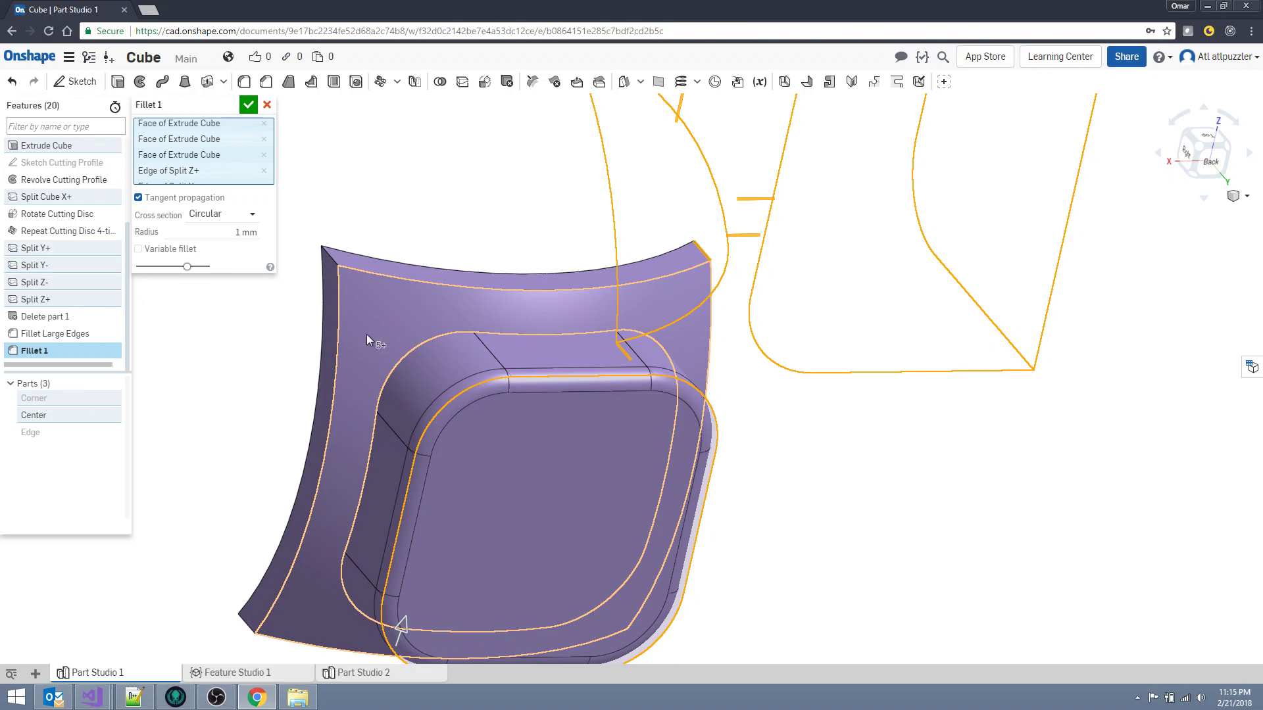
{"action": "left_click", "coordinate": [332, 263]}
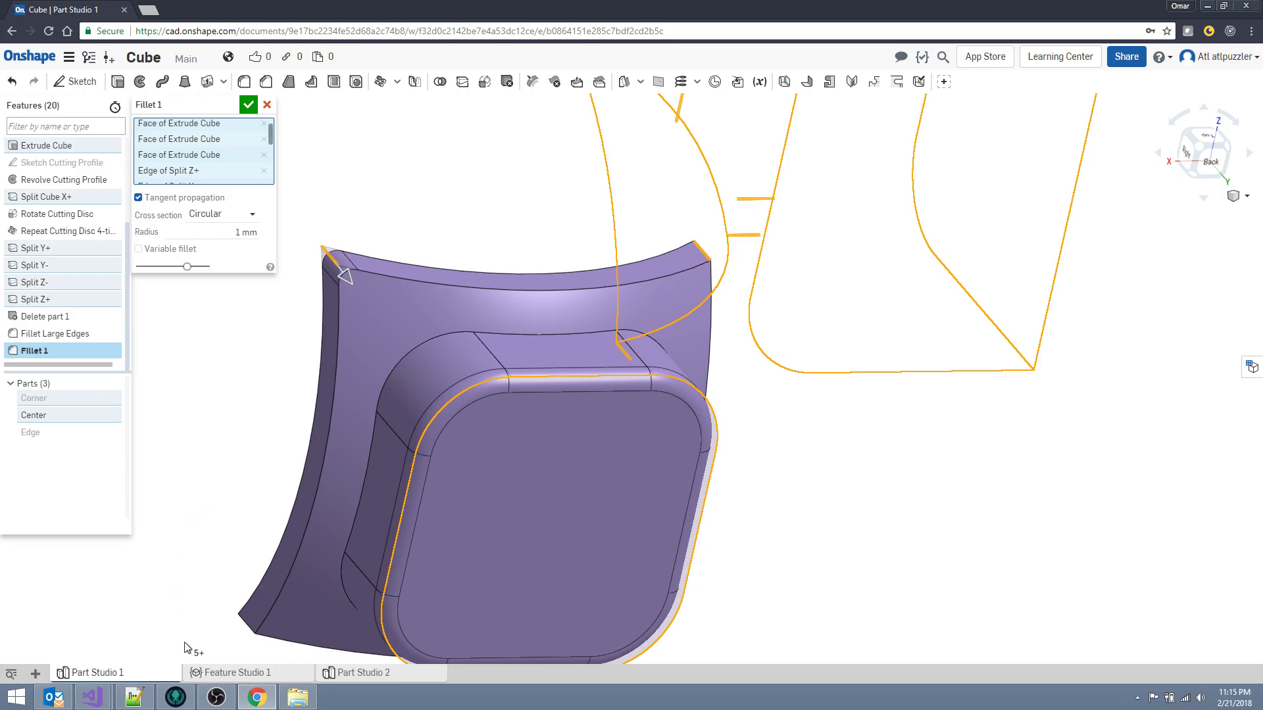
{"action": "right_click_drag", "start_coordinate": [250, 630], "coordinate": [224, 625]}
{"action": "right_click_drag", "start_coordinate": [668, 578], "coordinate": [570, 219]}
{"action": "middle_click_drag", "start_coordinate": [570, 224], "coordinate": [527, 132]}
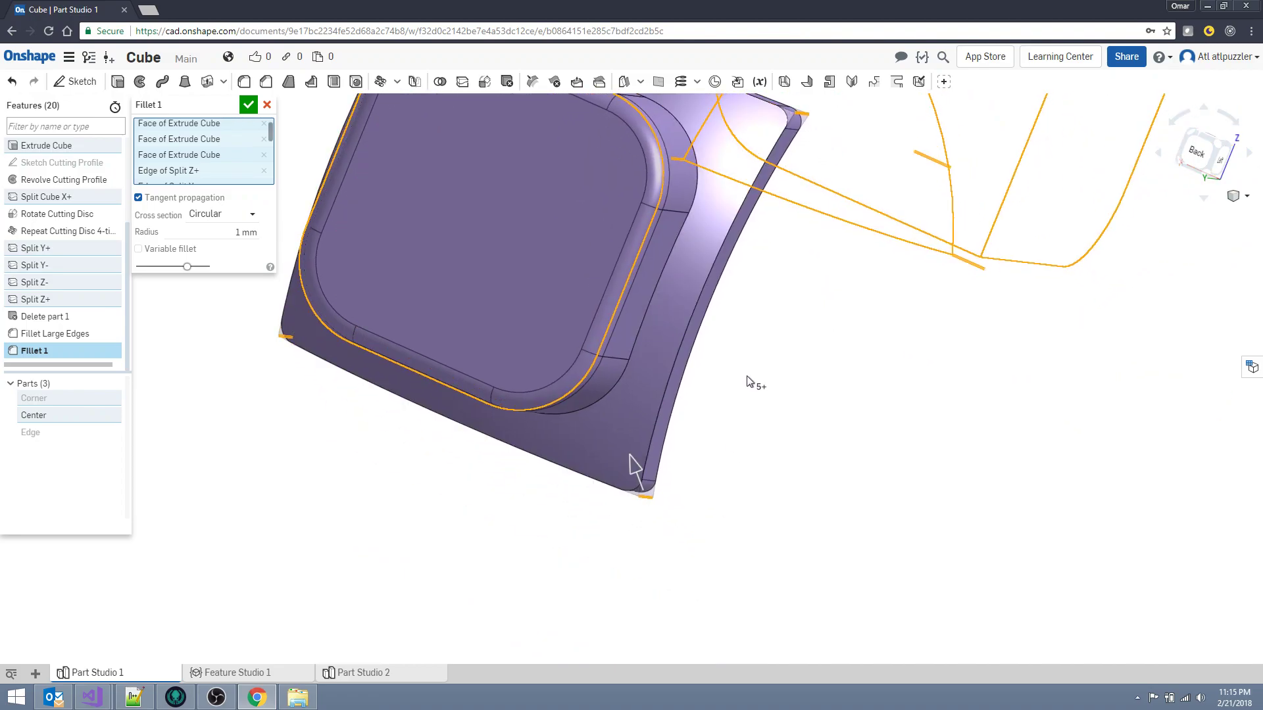
{"action": "middle_click_drag", "start_coordinate": [755, 386], "coordinate": [840, 510]}
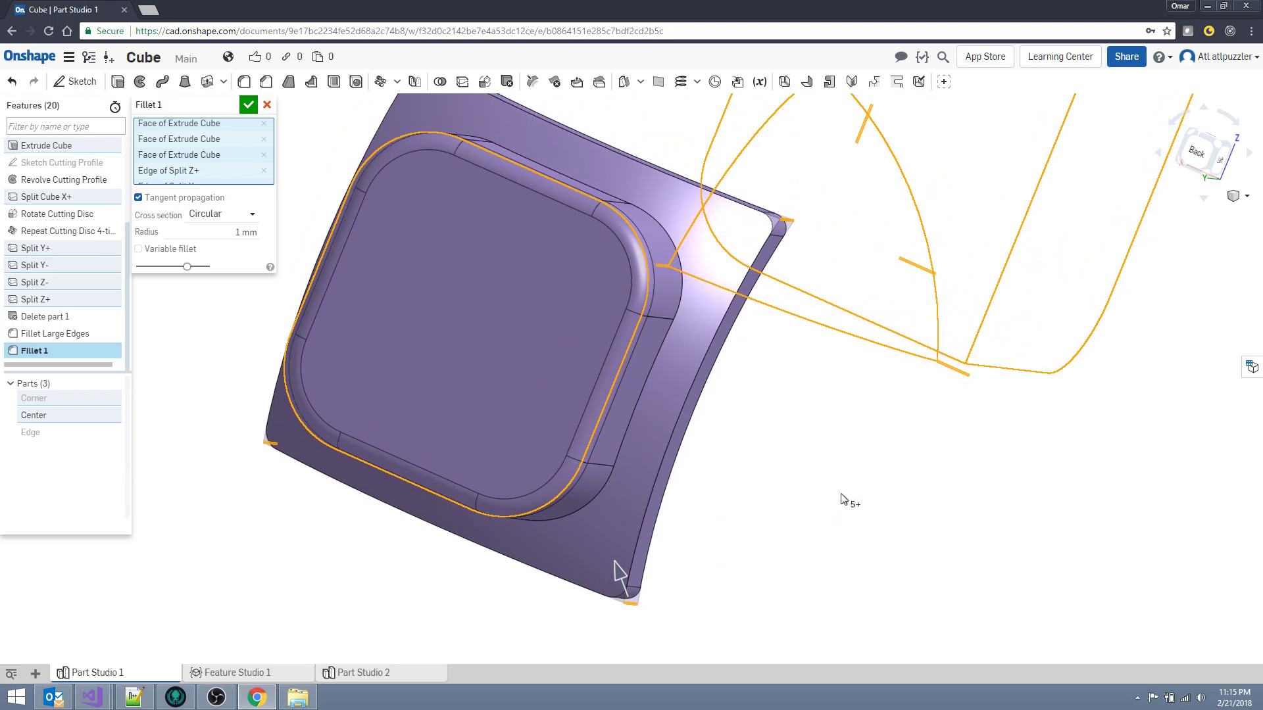
- Add the square inner face on the underside of the Center part to the fillet
{"action": "right_click_drag", "start_coordinate": [841, 500], "coordinate": [597, 388]}
{"action": "left_click", "coordinate": [595, 384]}
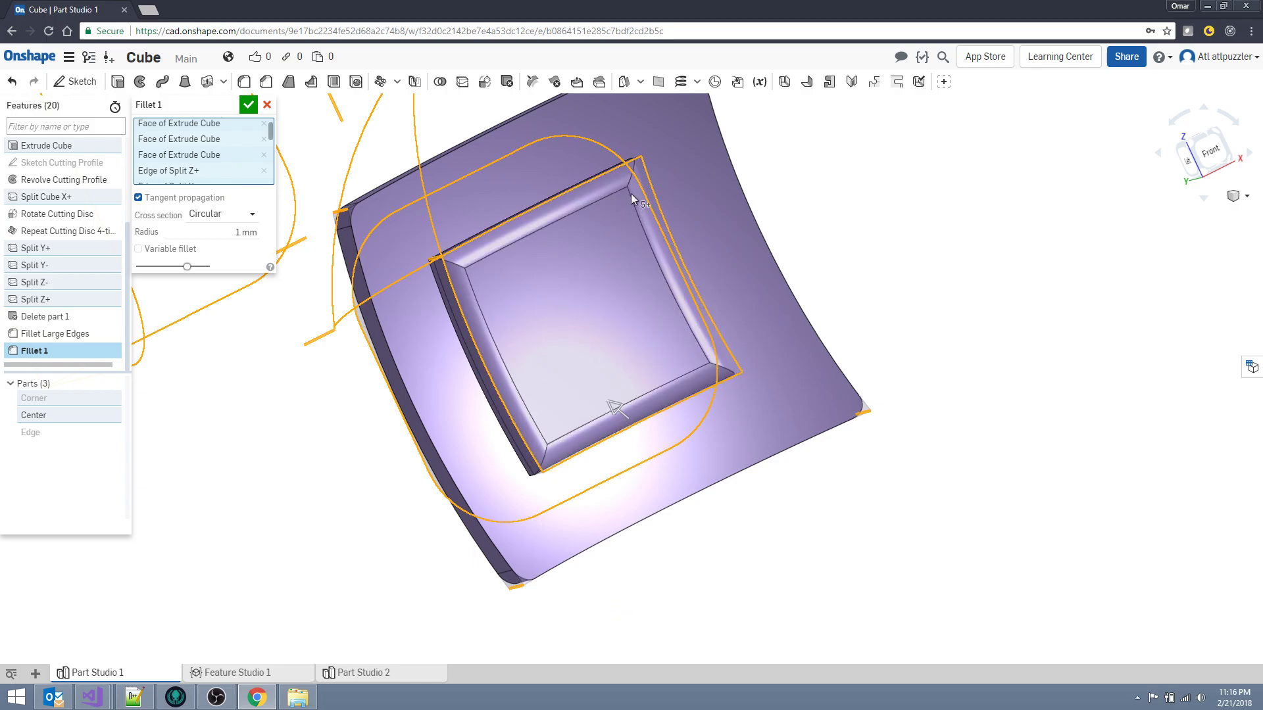
{"action": "left_click", "coordinate": [373, 229]}
{"action": "left_click", "coordinate": [382, 241]}
{"action": "right_click_drag", "start_coordinate": [366, 465], "coordinate": [423, 457]}
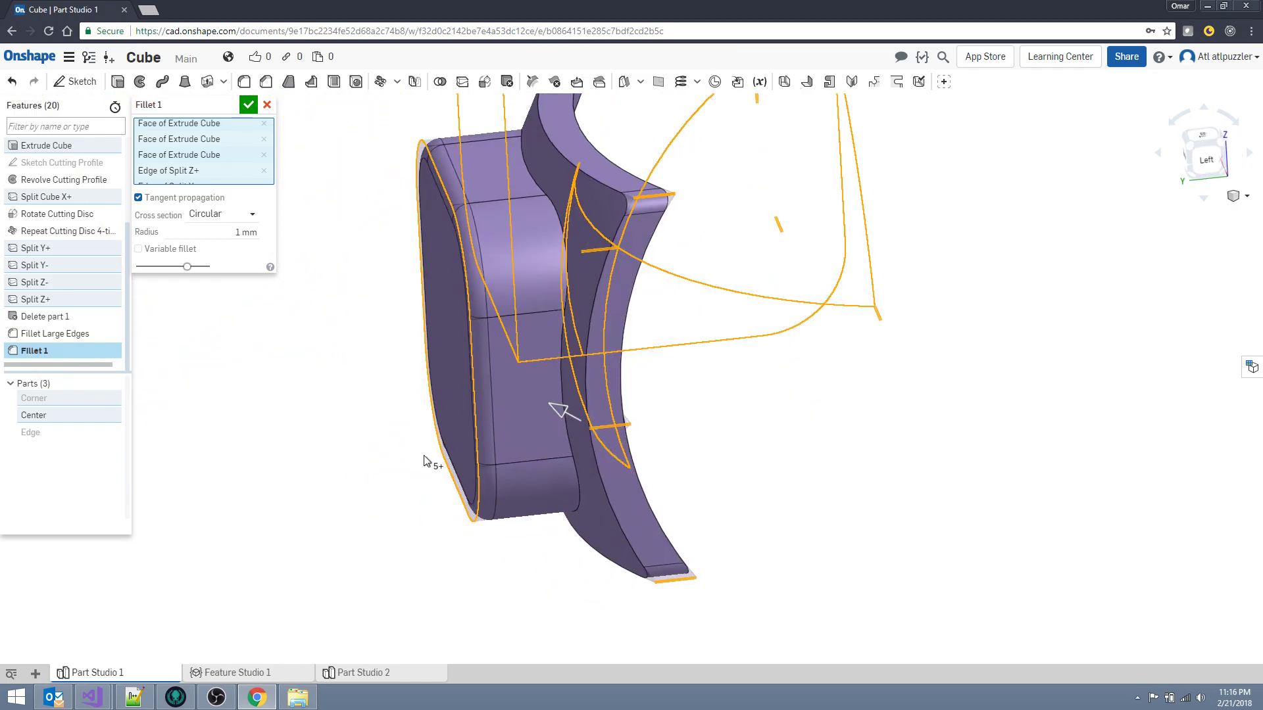
- Hide the Center part, show the Edge part and add the two outer faces of its block to the fillet
{"action": "left_click", "coordinate": [114, 415]}
{"action": "left_click", "coordinate": [115, 434]}
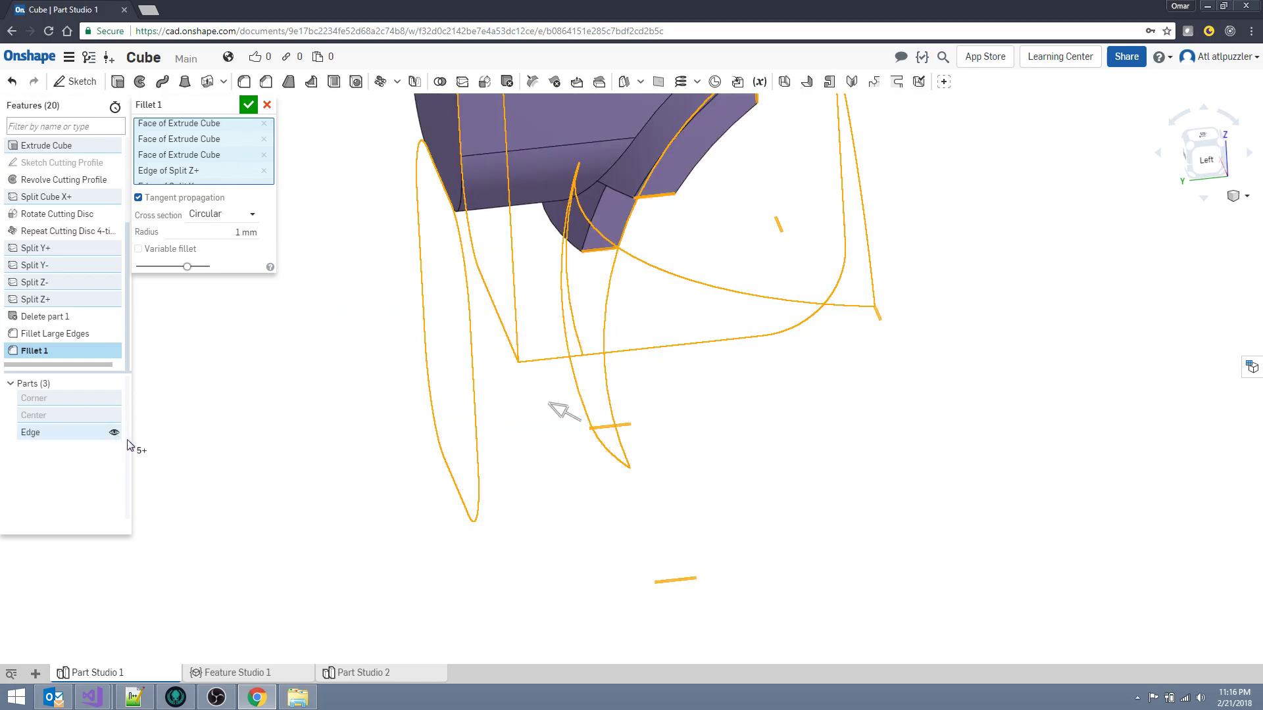
{"action": "middle_click_drag", "start_coordinate": [997, 273], "coordinate": [940, 520]}
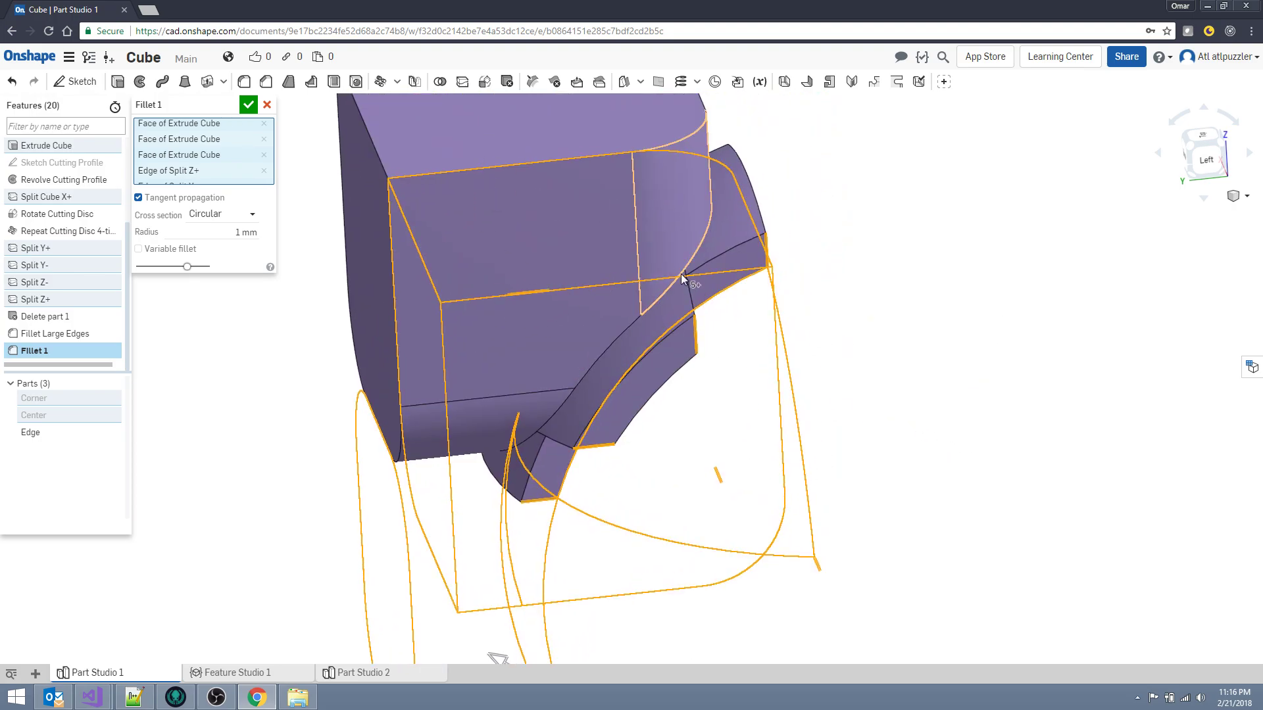
{"action": "scroll", "coordinate": [680, 276], "scroll_direction": "down", "scroll_amount": 2}
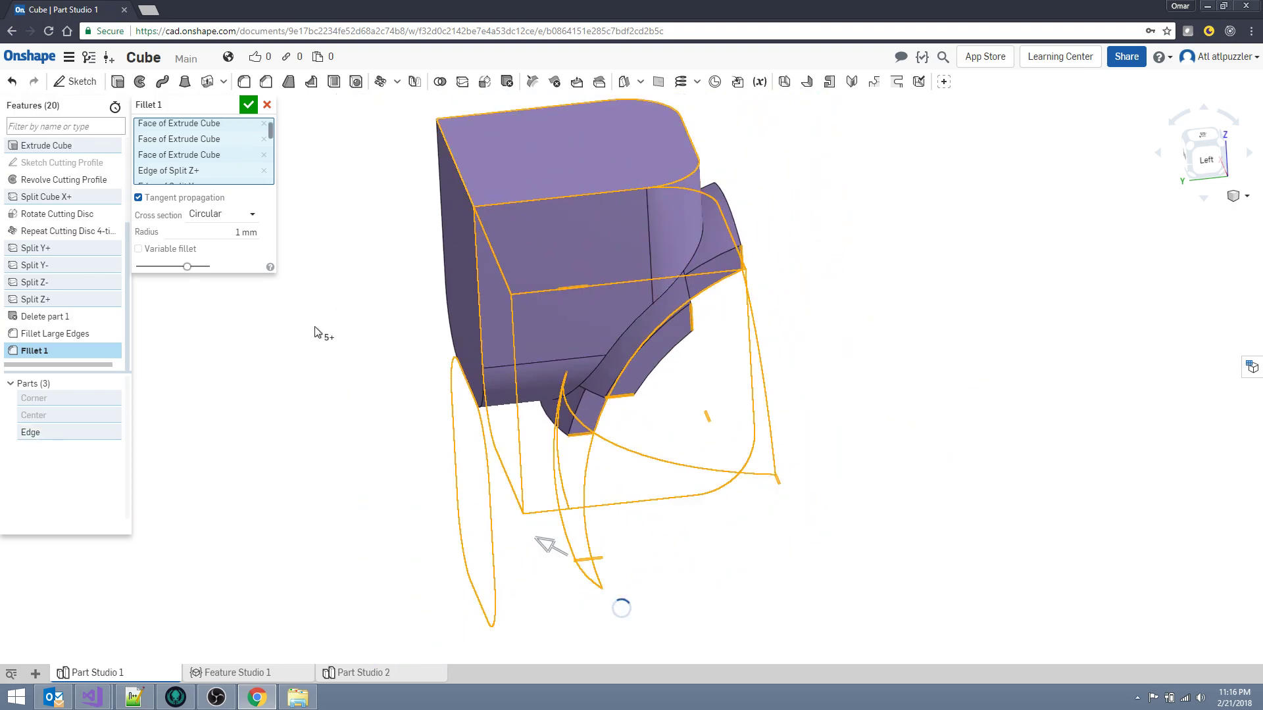
{"action": "right_click_drag", "start_coordinate": [318, 333], "coordinate": [440, 294]}
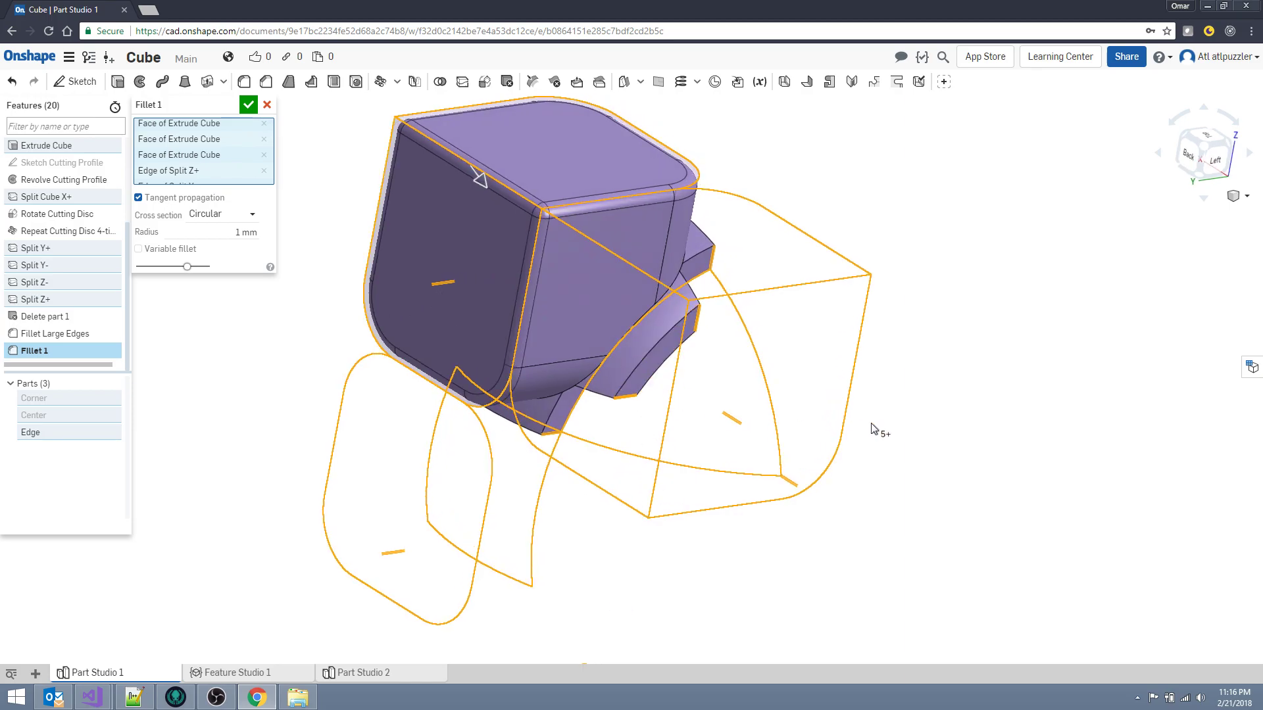
{"action": "right_click_drag", "start_coordinate": [877, 442], "coordinate": [899, 417]}
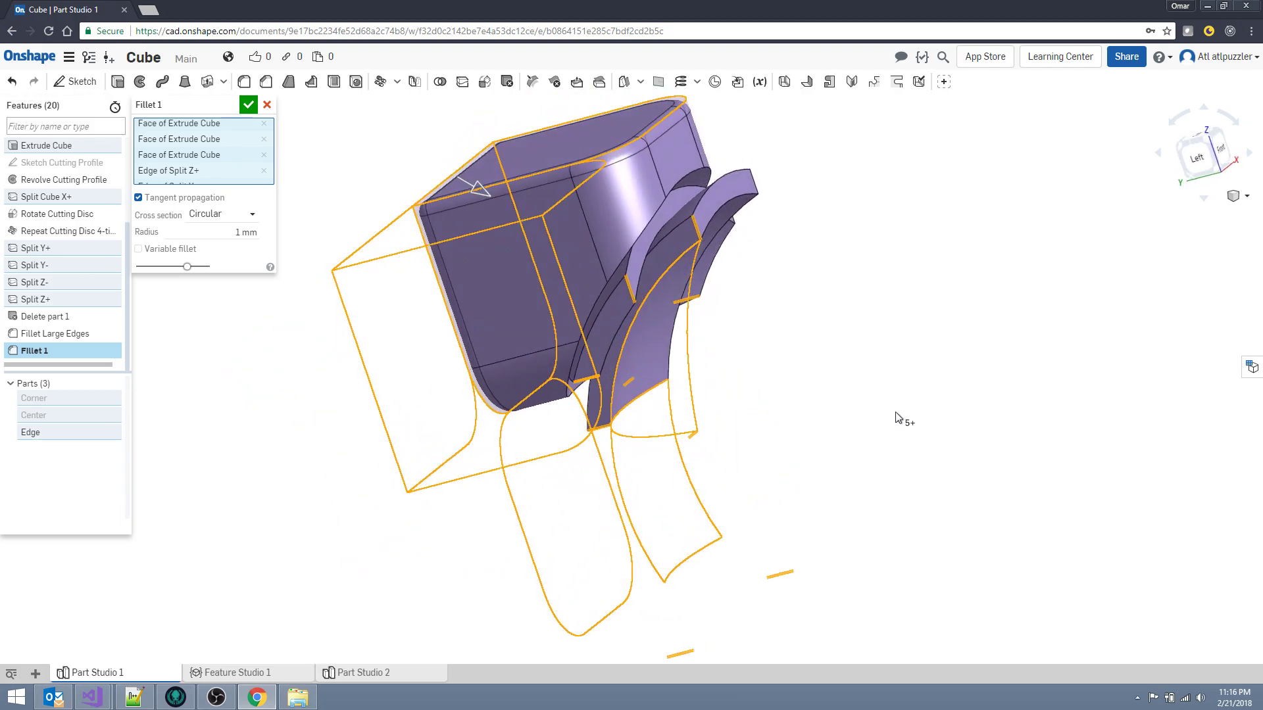
- Add the curved edge of the Edge part's side tab and the short corner edges of its foot plate to the fillet
{"action": "left_click", "coordinate": [590, 338]}
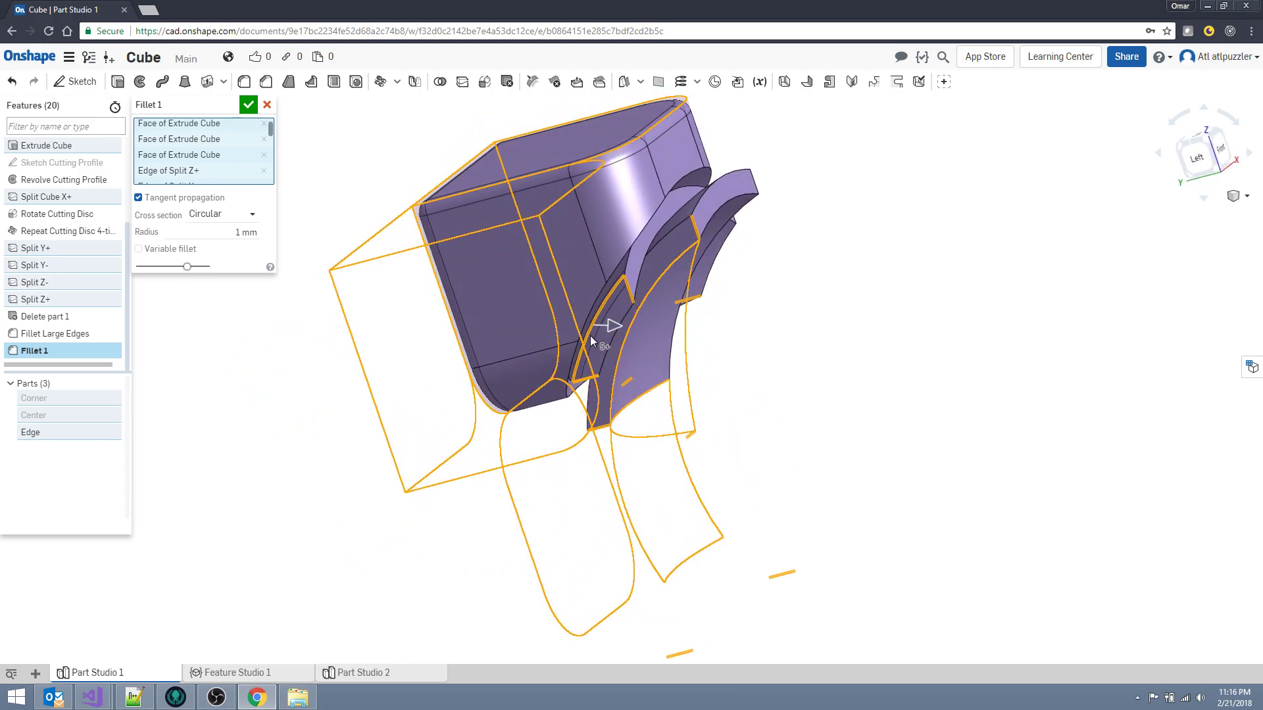
{"action": "left_click", "coordinate": [647, 234]}
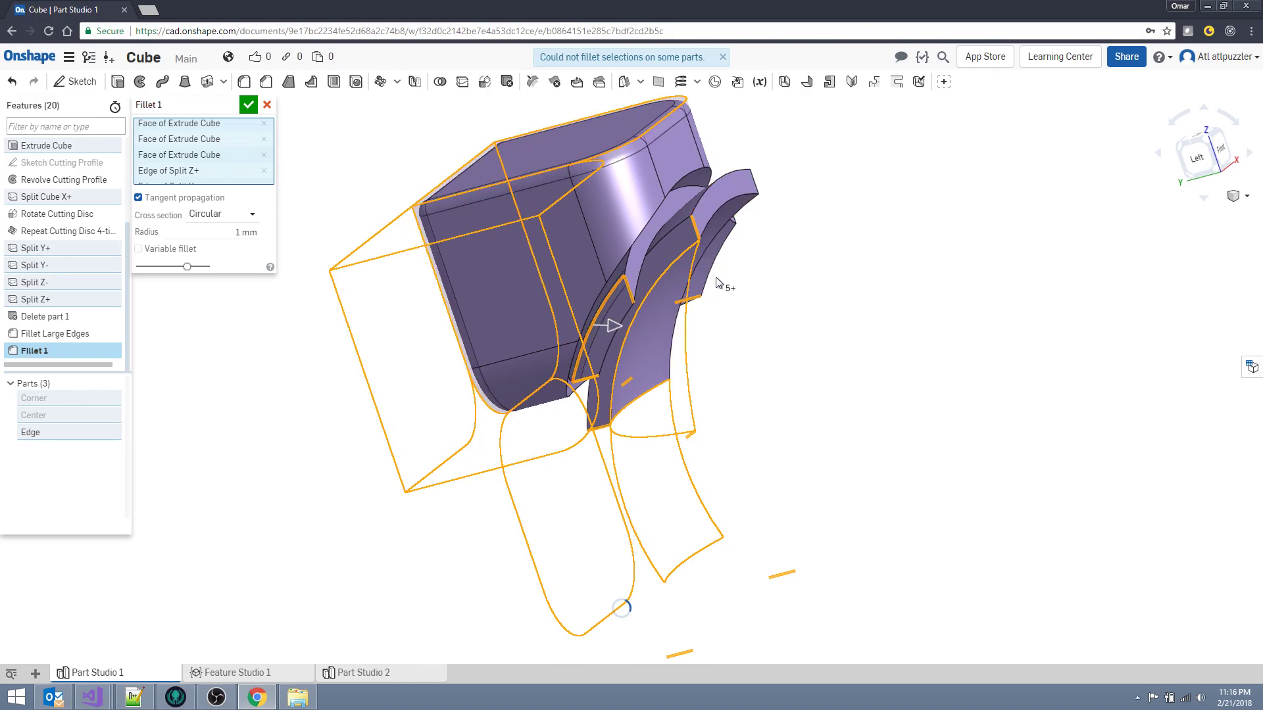
{"action": "scroll", "coordinate": [736, 256], "scroll_direction": "up", "scroll_amount": 2}
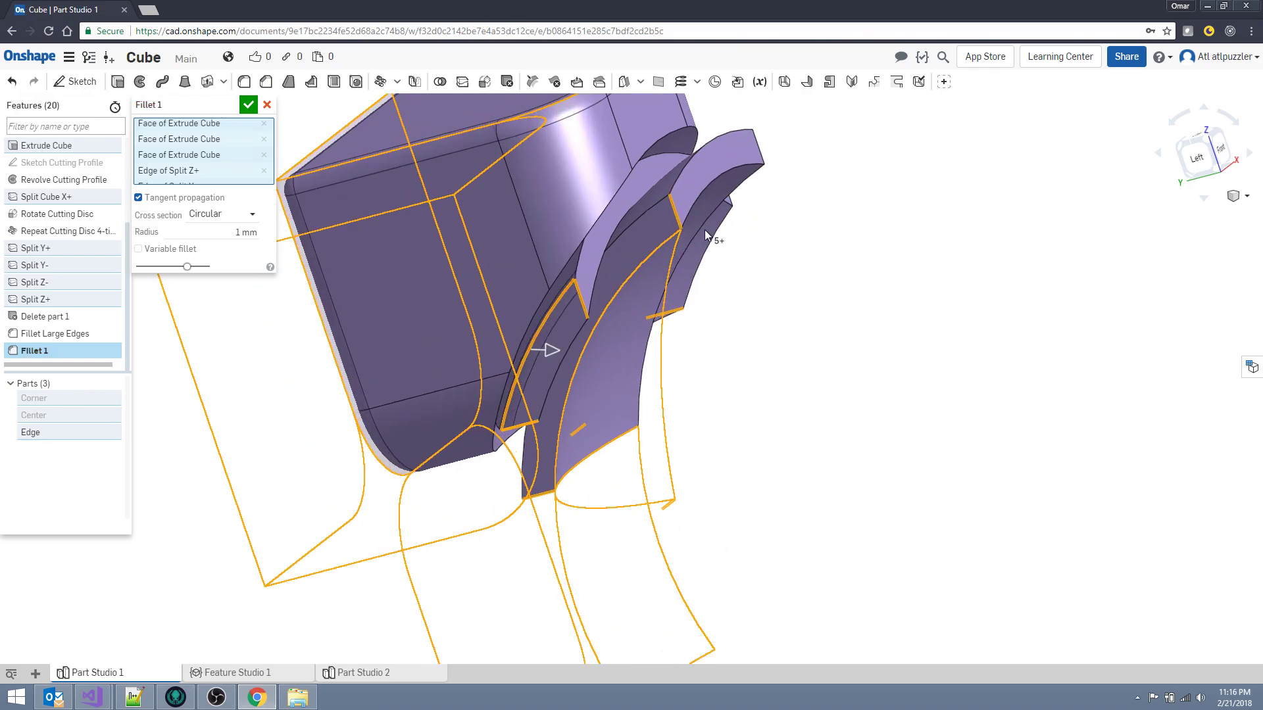
{"action": "left_click", "coordinate": [754, 173]}
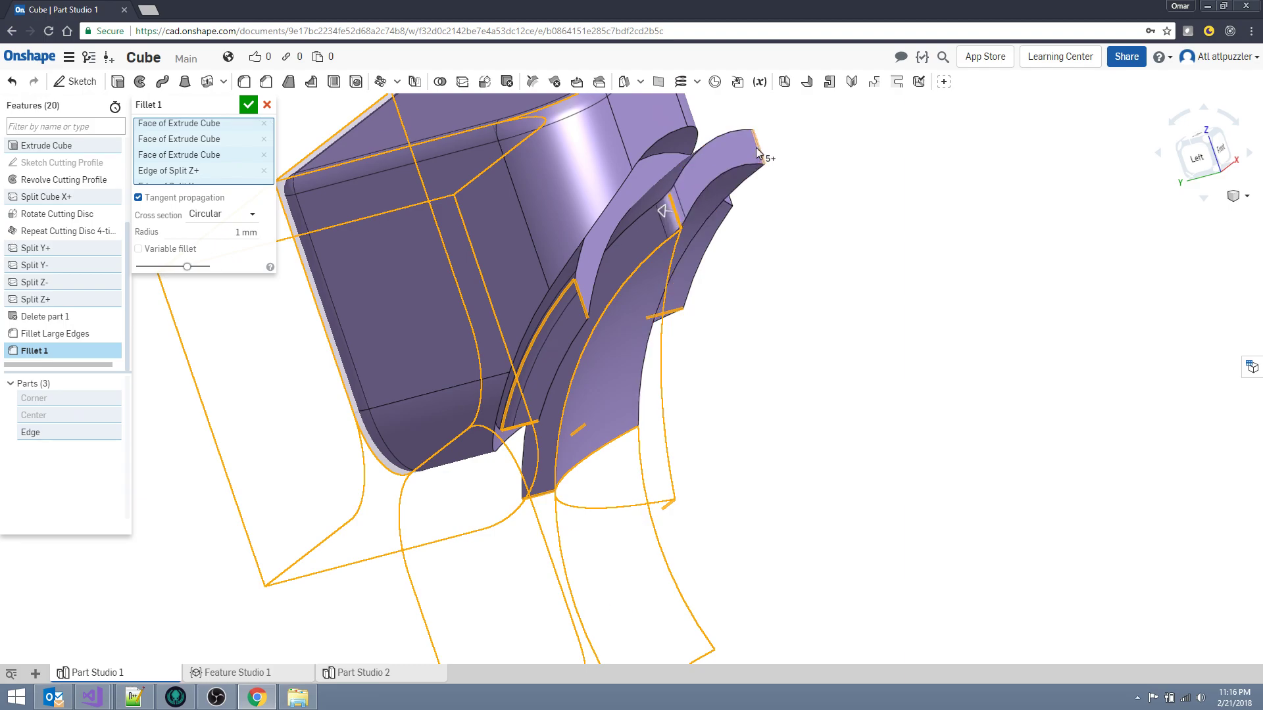
{"action": "left_click", "coordinate": [758, 153]}
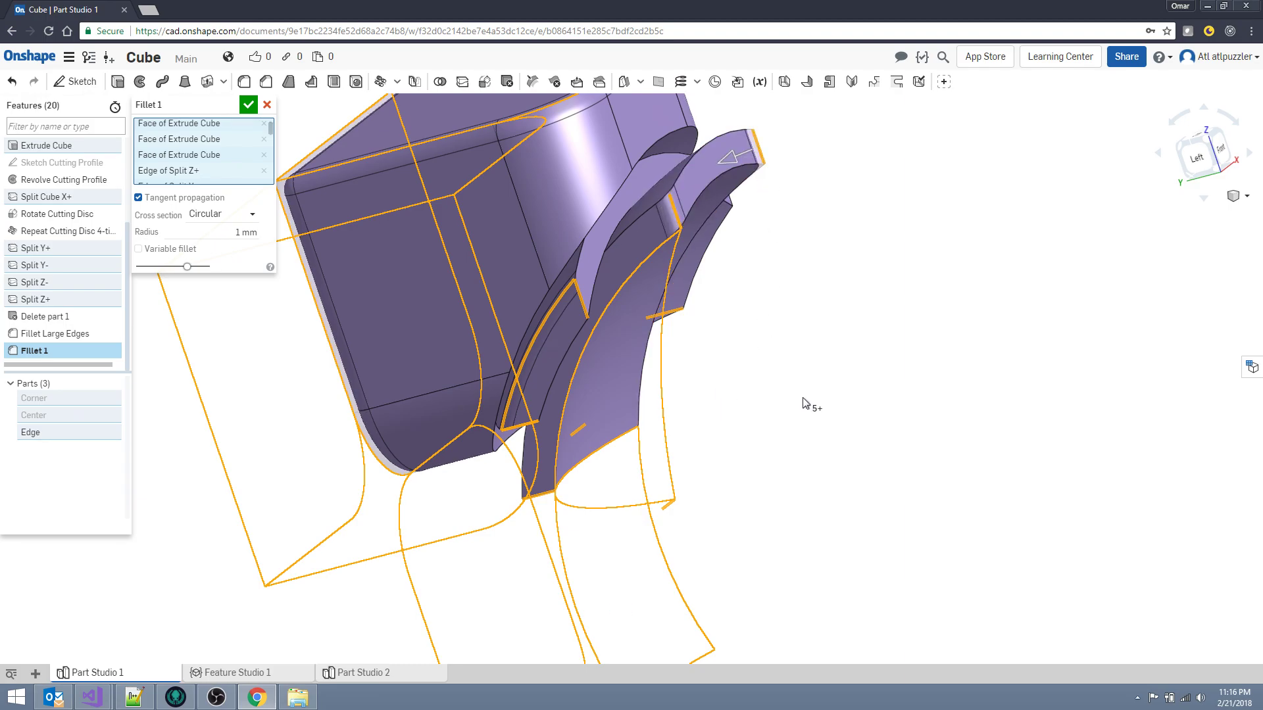
{"action": "right_click_drag", "start_coordinate": [580, 545], "coordinate": [546, 438]}
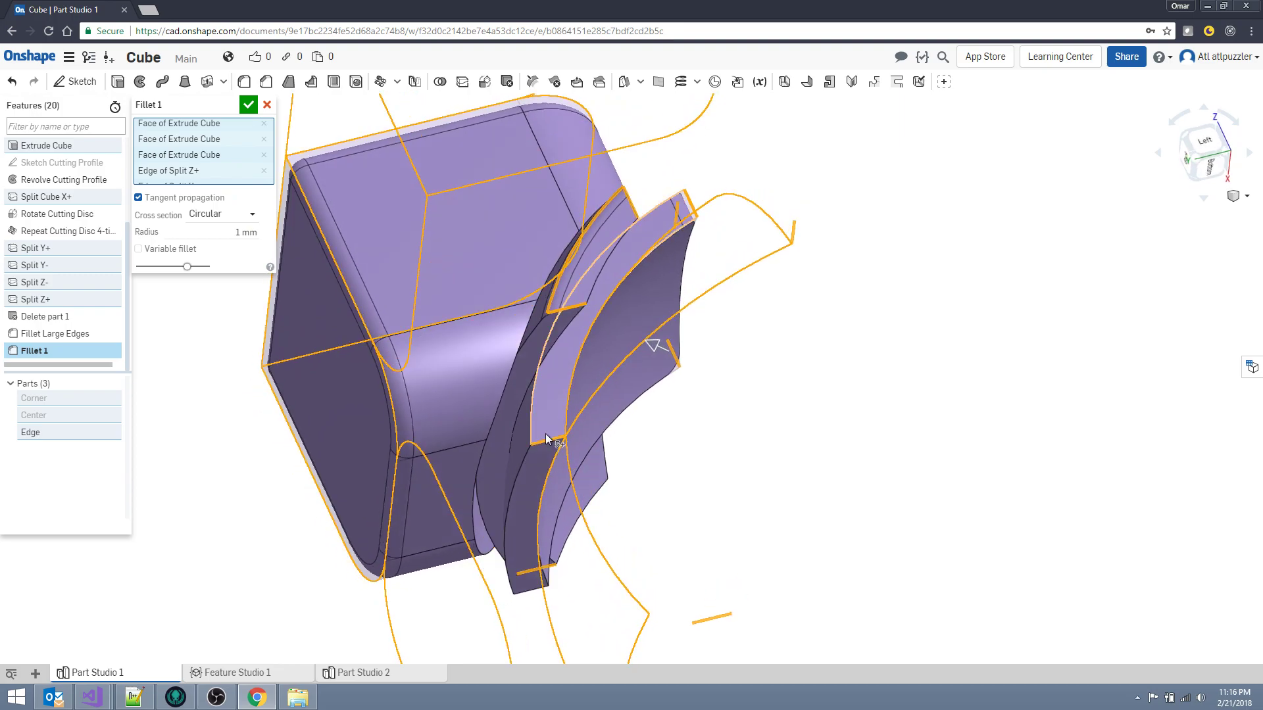
{"action": "left_click", "coordinate": [527, 592]}
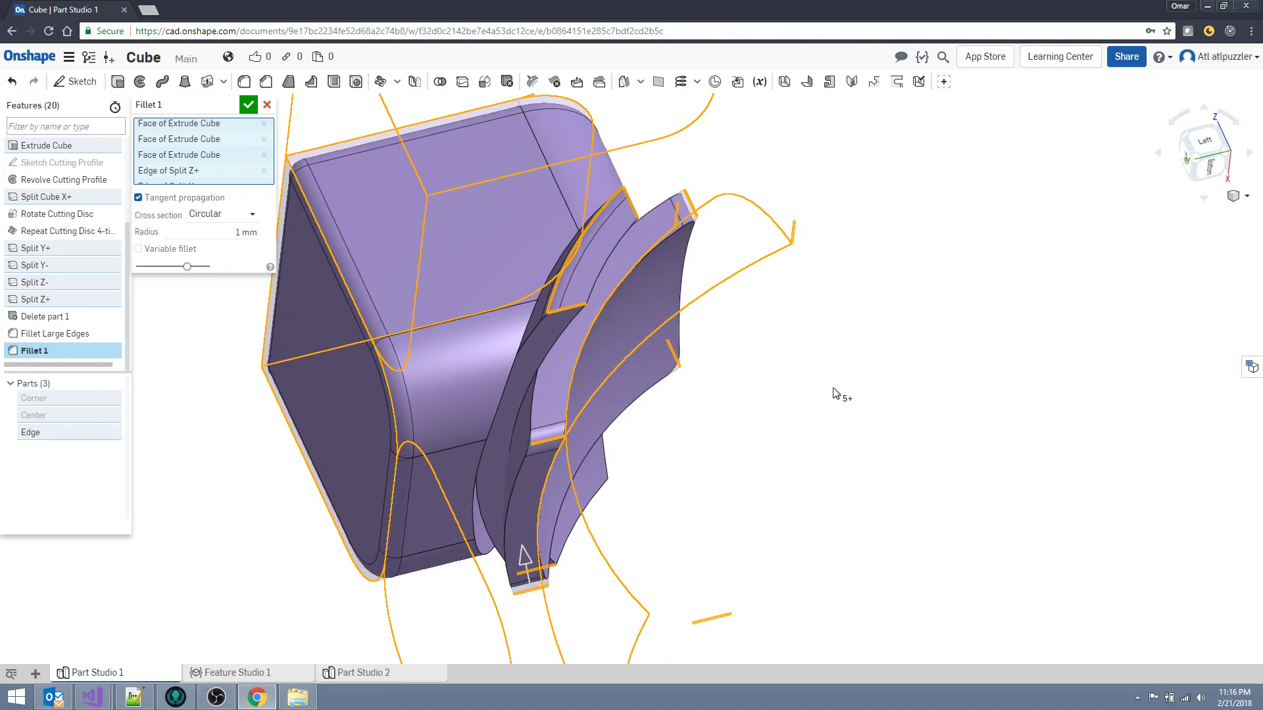
- Add the outer curved edges of the opposite tab and adjoining foot section to the fillet, leaving out the tab's inner curved edge
{"action": "right_click_drag", "start_coordinate": [838, 394], "coordinate": [794, 437]}
{"action": "left_click", "coordinate": [519, 344]}
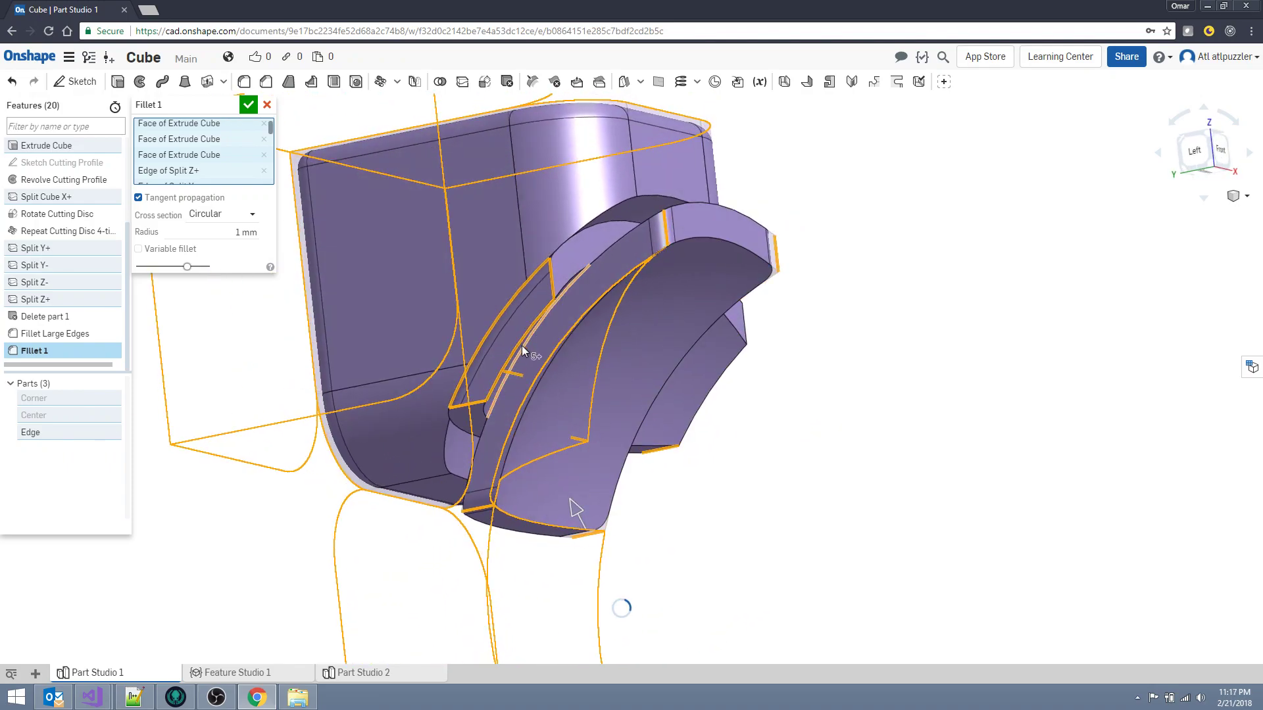
{"action": "right_click_drag", "start_coordinate": [925, 344], "coordinate": [791, 442]}
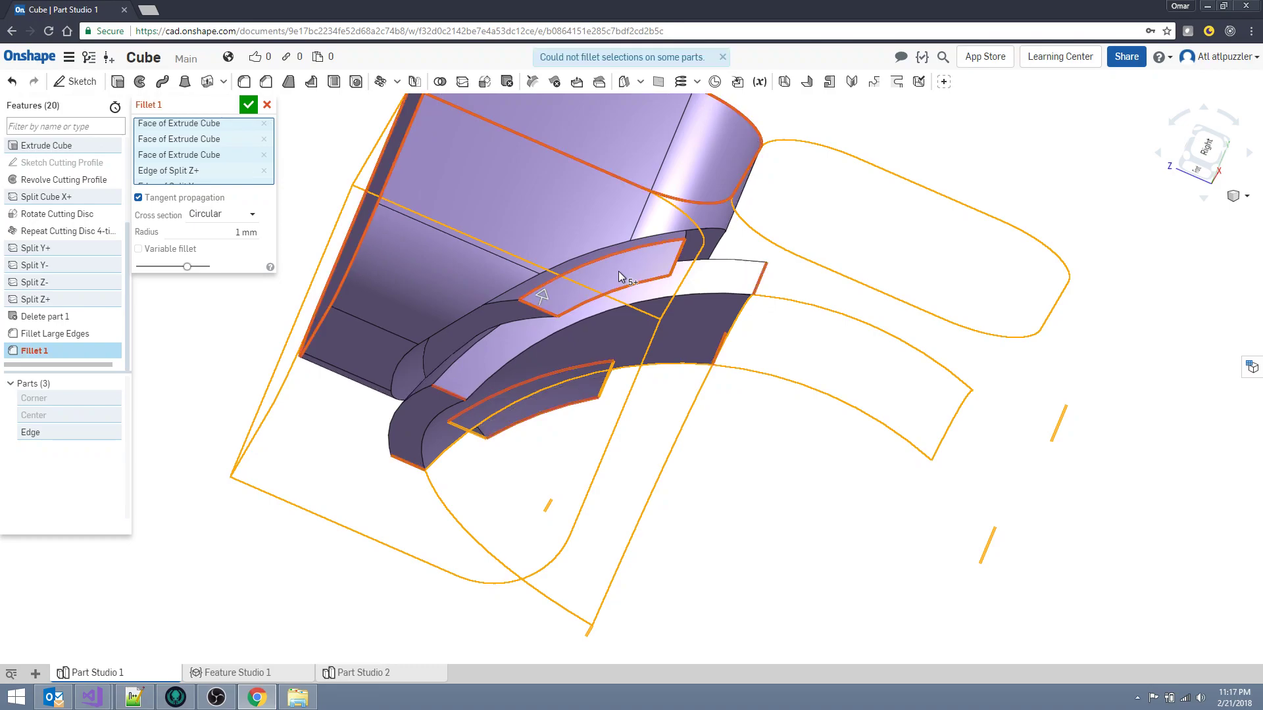
{"action": "left_click", "coordinate": [544, 294]}
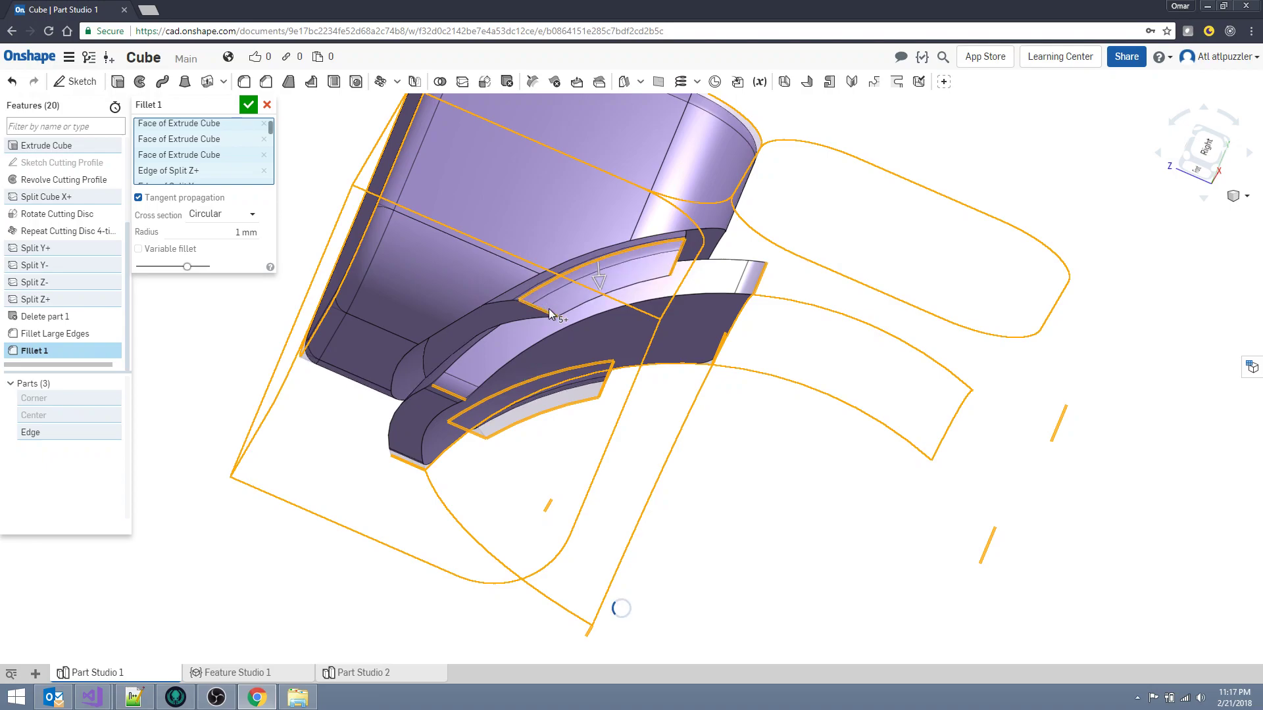
{"action": "left_click", "coordinate": [680, 263]}
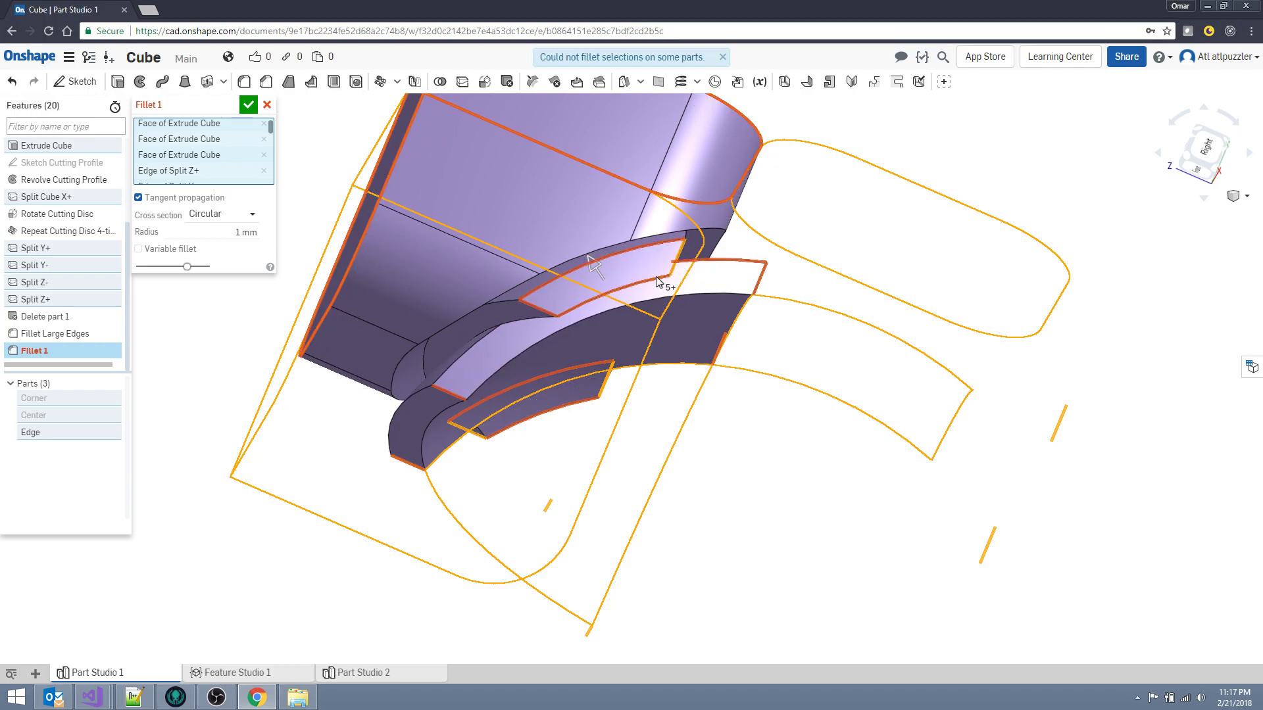
{"action": "left_click", "coordinate": [656, 277]}
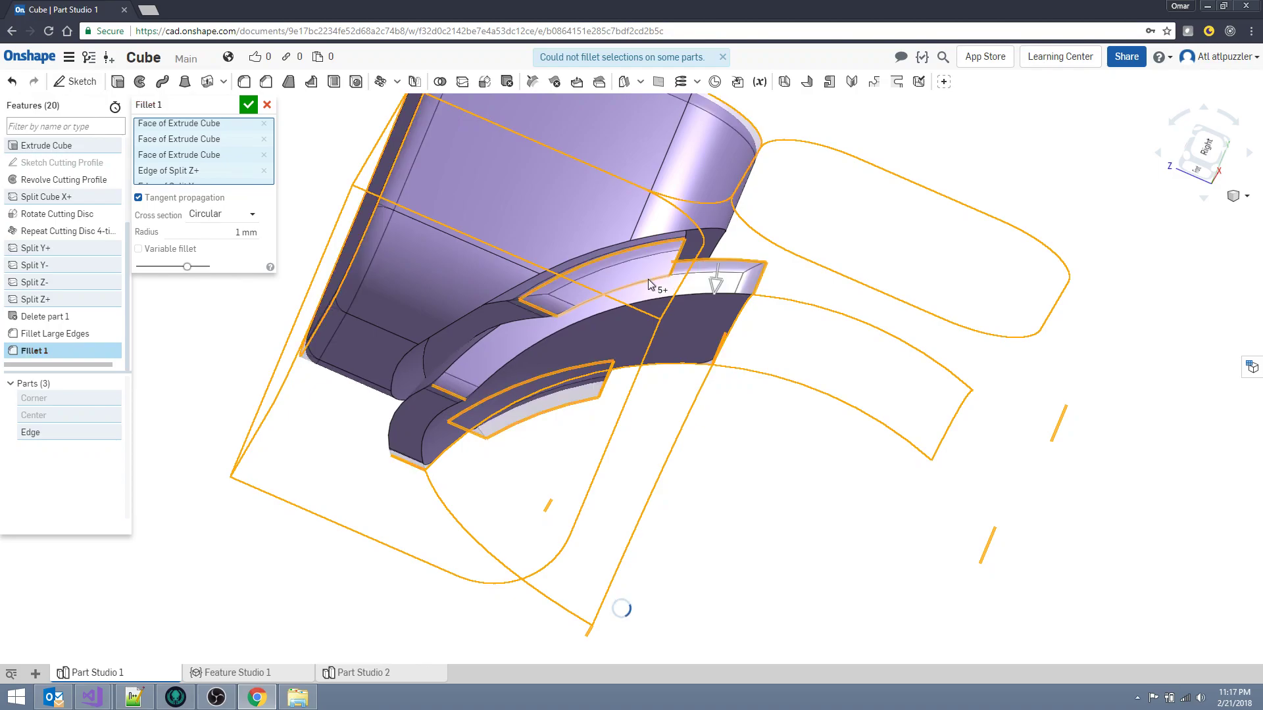
- Add the remaining short curved edges along the corners of the Edge part's foot plate to the fillet
{"action": "left_click", "coordinate": [462, 358]}
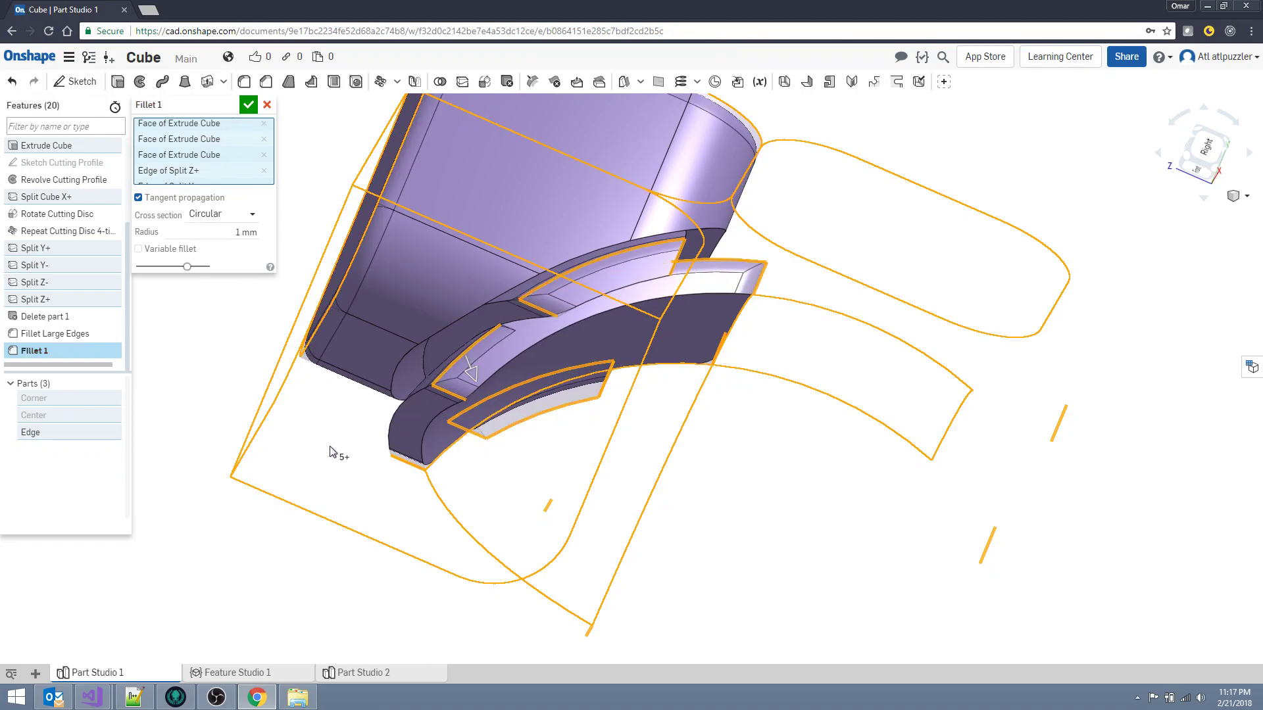
{"action": "right_click_drag", "start_coordinate": [333, 451], "coordinate": [534, 405]}
{"action": "left_click", "coordinate": [567, 350]}
{"action": "left_click", "coordinate": [308, 402]}
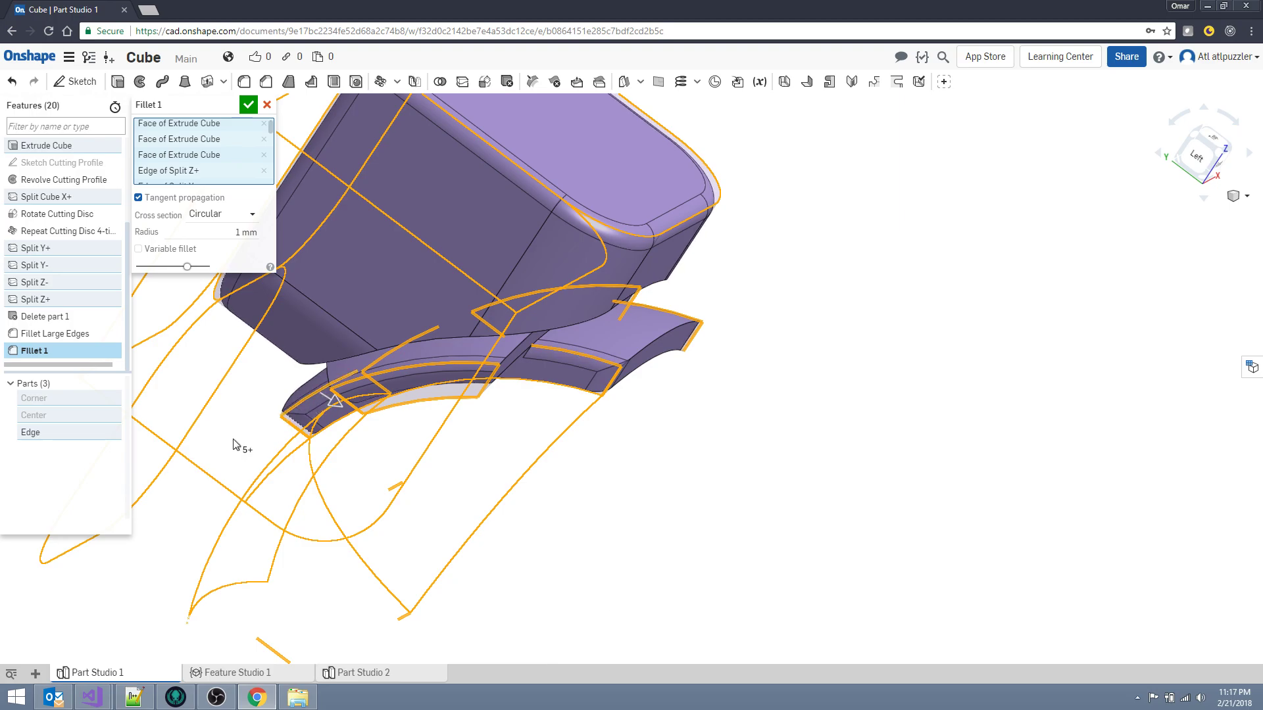
{"action": "right_click_drag", "start_coordinate": [293, 427], "coordinate": [308, 409]}
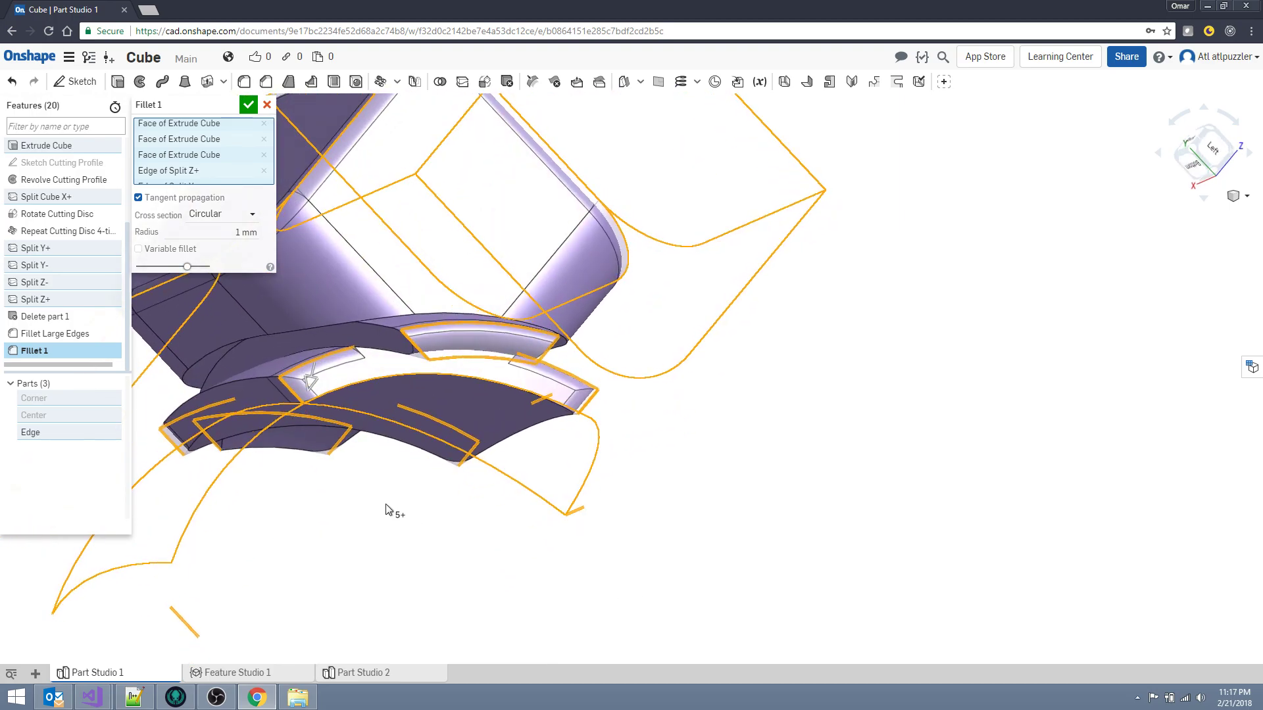
{"action": "middle_click_drag", "start_coordinate": [387, 501], "coordinate": [542, 480]}
{"action": "right_click_drag", "start_coordinate": [519, 432], "coordinate": [512, 414]}
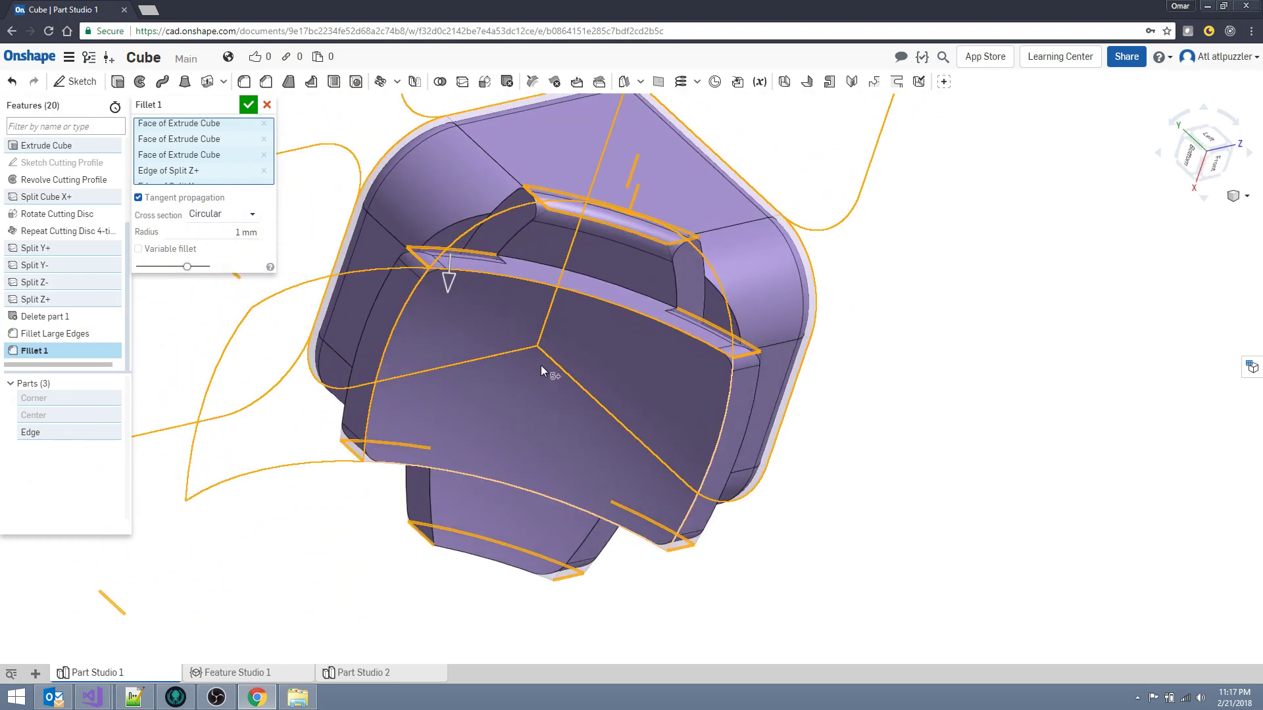
{"action": "left_click", "coordinate": [524, 397]}
{"action": "left_click", "coordinate": [621, 309]}
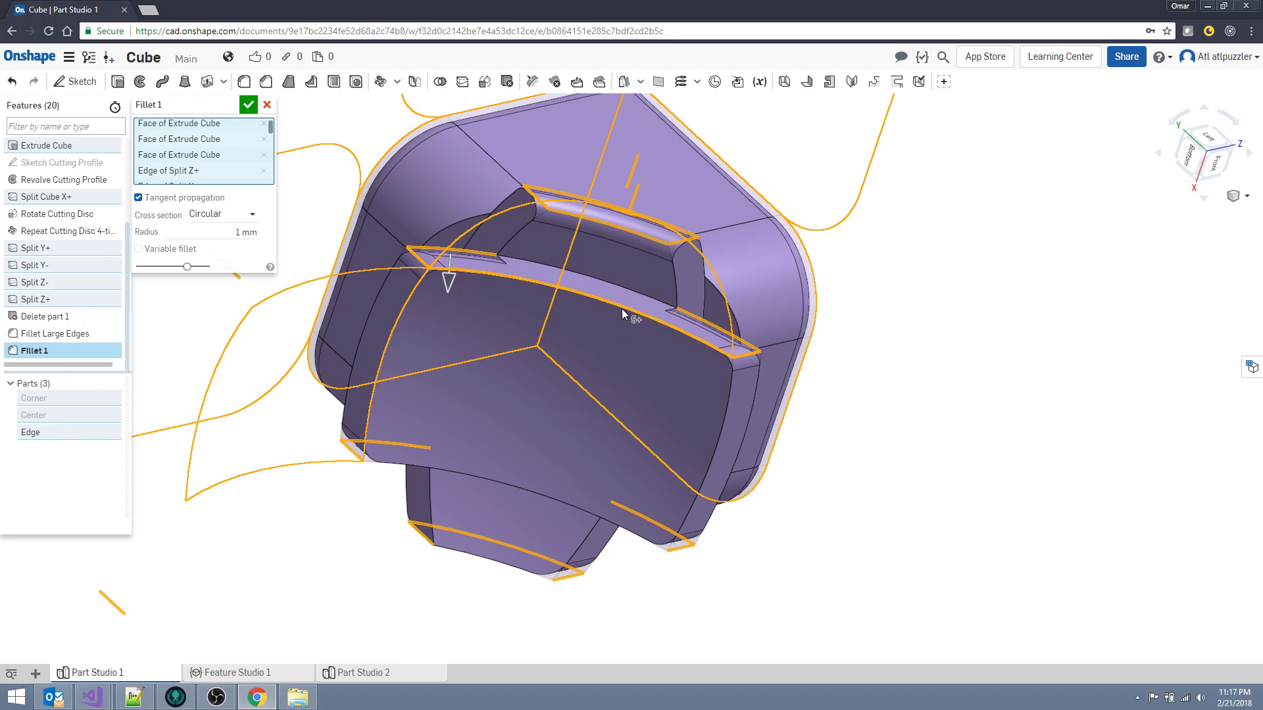
{"action": "left_click", "coordinate": [622, 309]}
- Accept the edited fillet and show the Center and Corner parts again
{"action": "right_click_drag", "start_coordinate": [368, 511], "coordinate": [434, 556]}
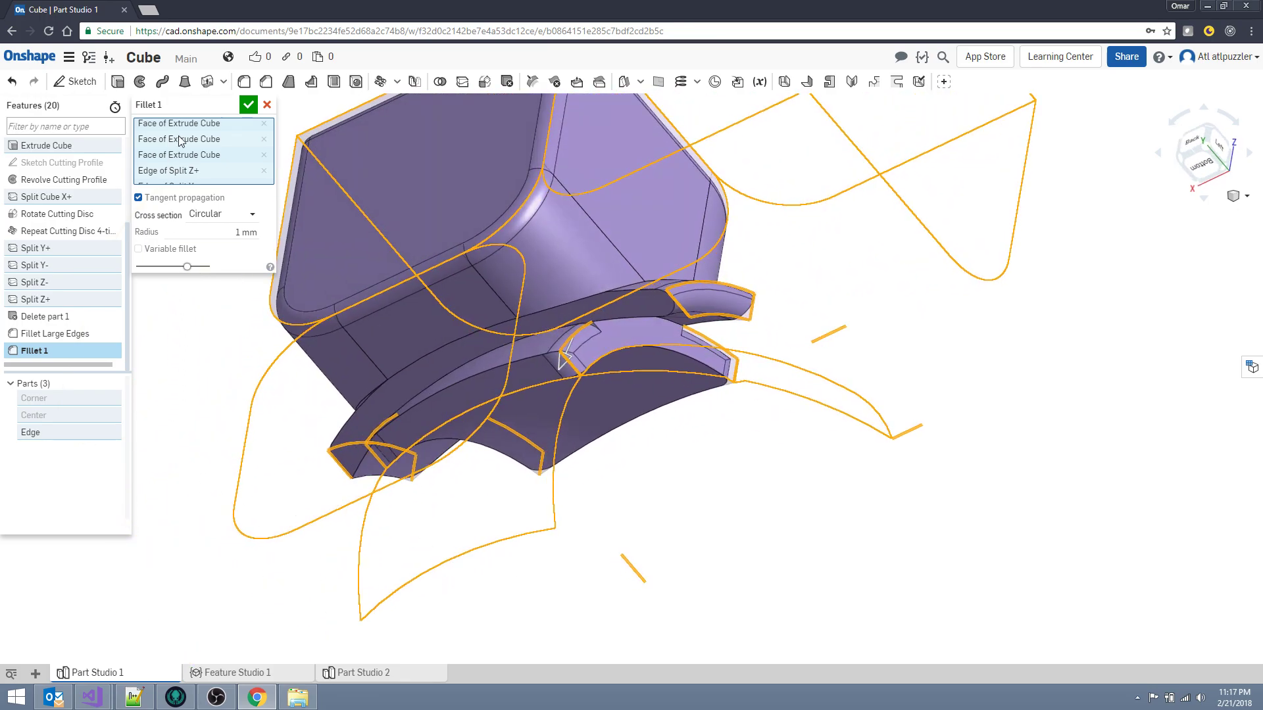
{"action": "left_click", "coordinate": [248, 105]}
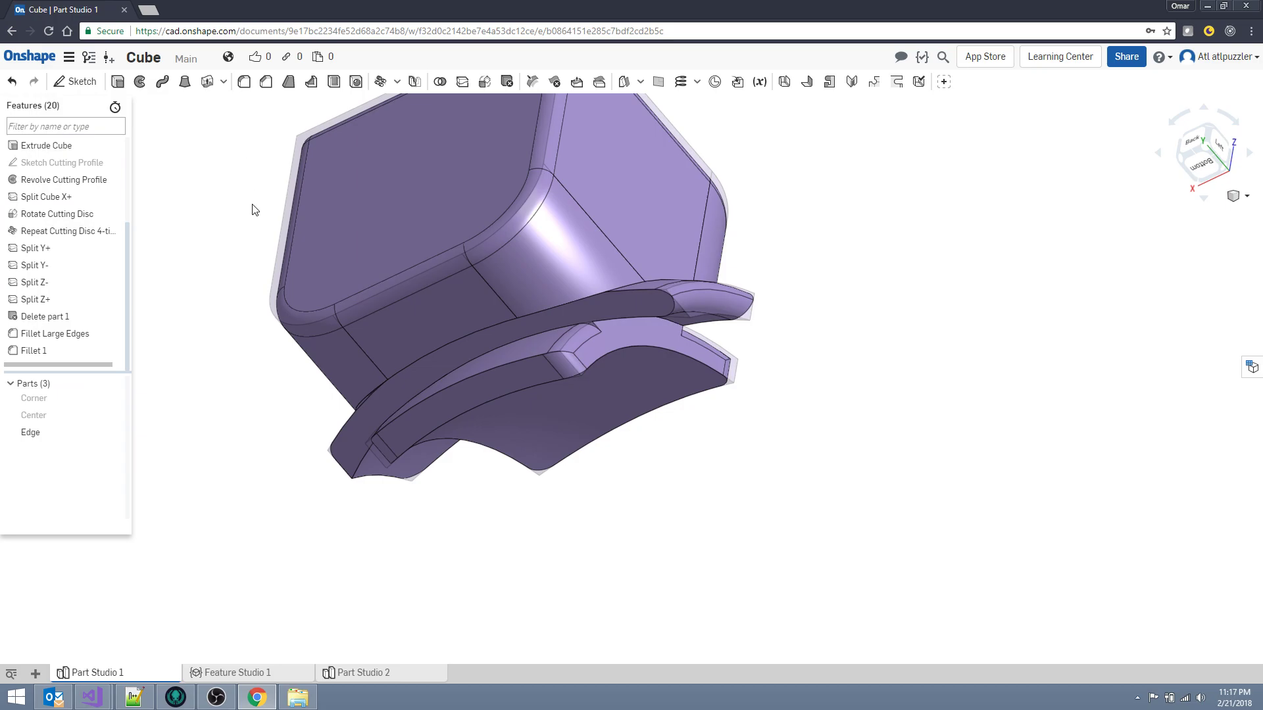
{"action": "left_click", "coordinate": [115, 414]}
{"action": "left_click", "coordinate": [115, 398]}
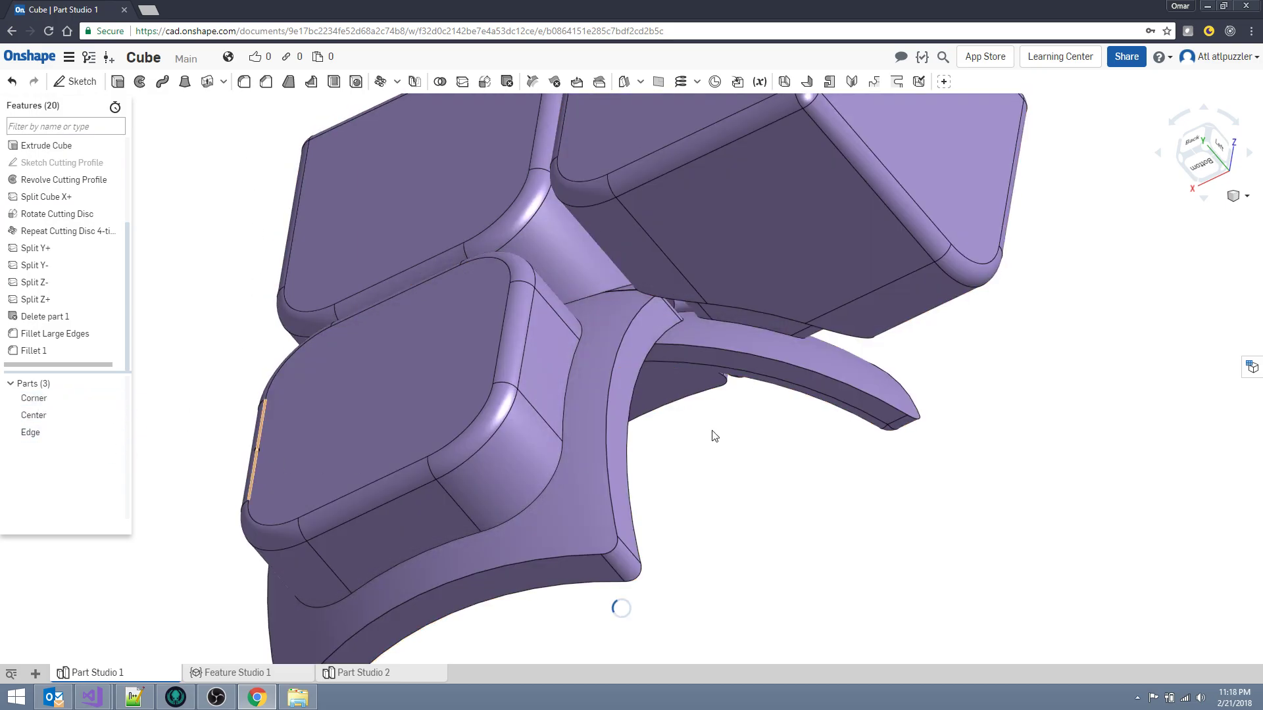
- Rename the 1 mm fillet feature to "Fillet Medium Edges"
{"action": "left_click", "coordinate": [1200, 161]}
{"action": "scroll", "coordinate": [809, 326], "scroll_direction": "up", "scroll_amount": 5}
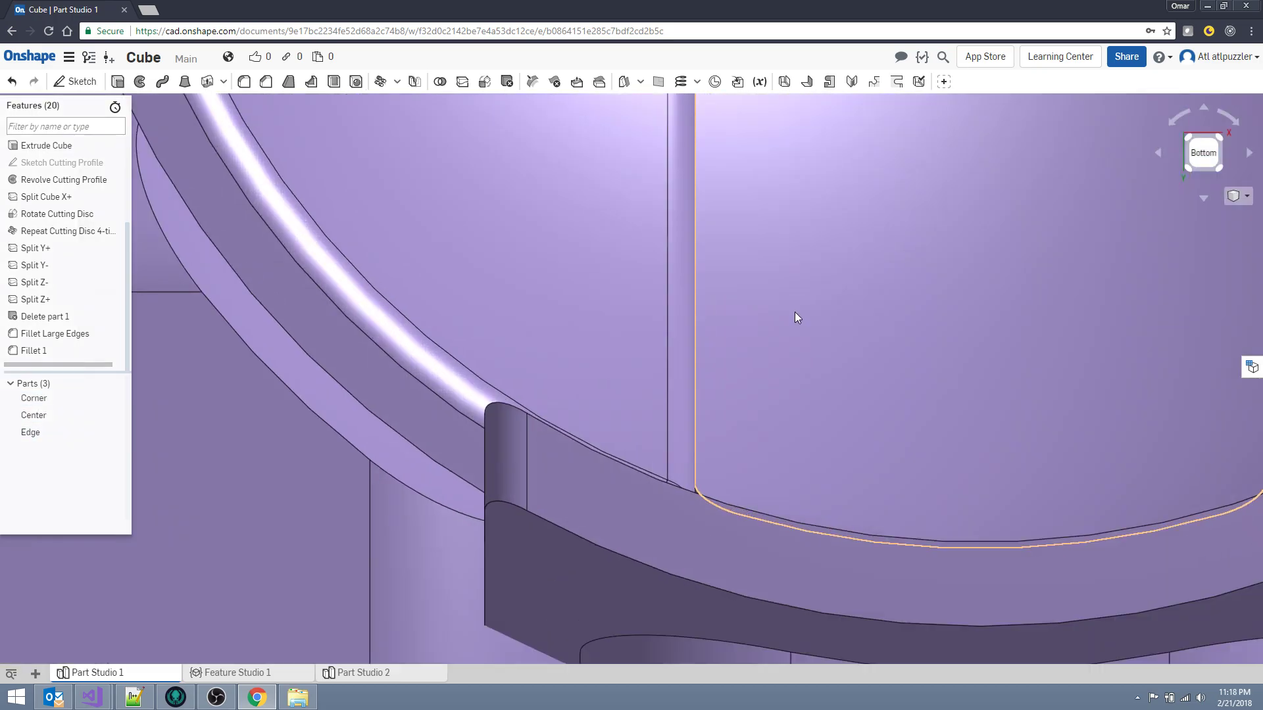
{"action": "key", "text": "f"}
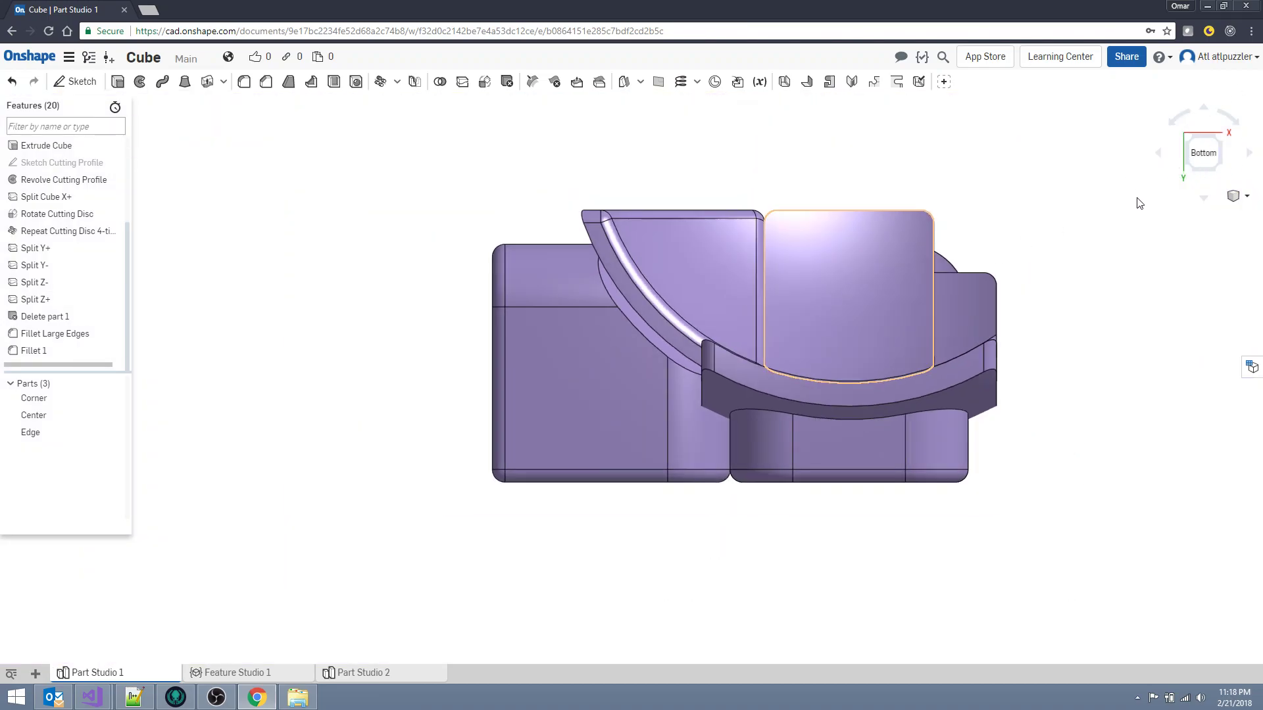
{"action": "key", "text": "shift+Right"}
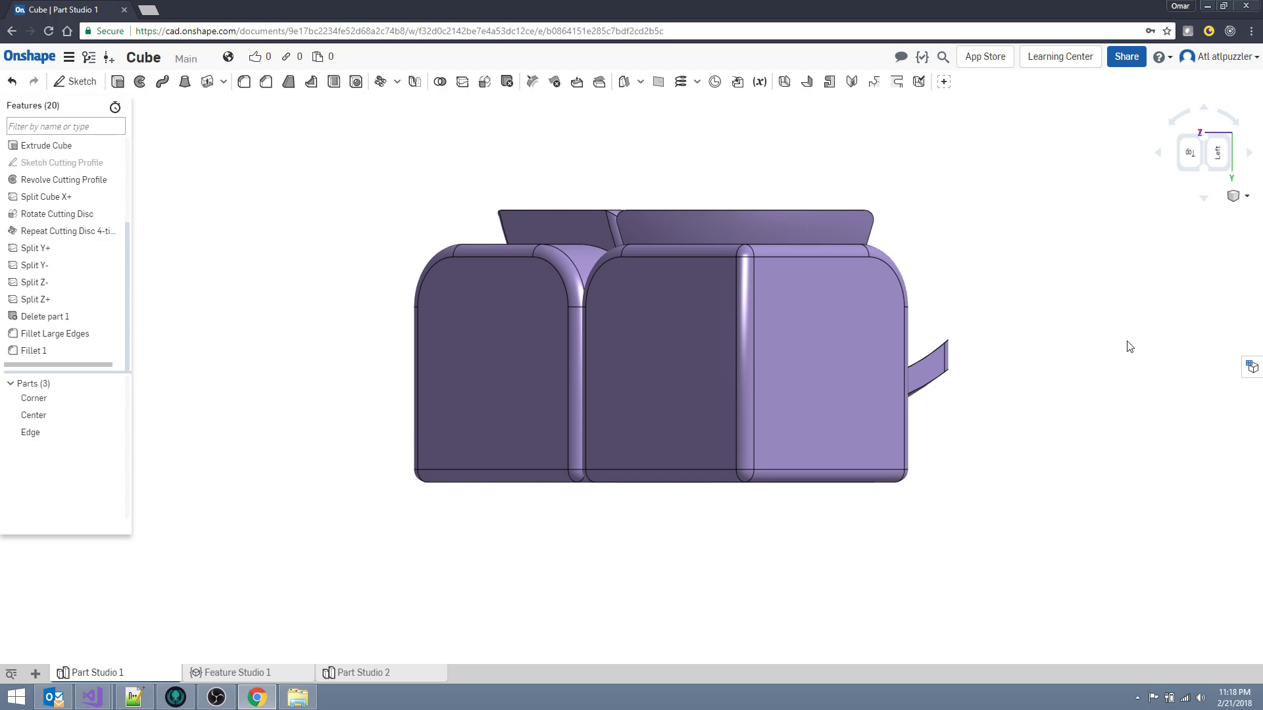
{"action": "key", "text": "shift+Right"}
{"action": "key", "text": "shift+Right"}
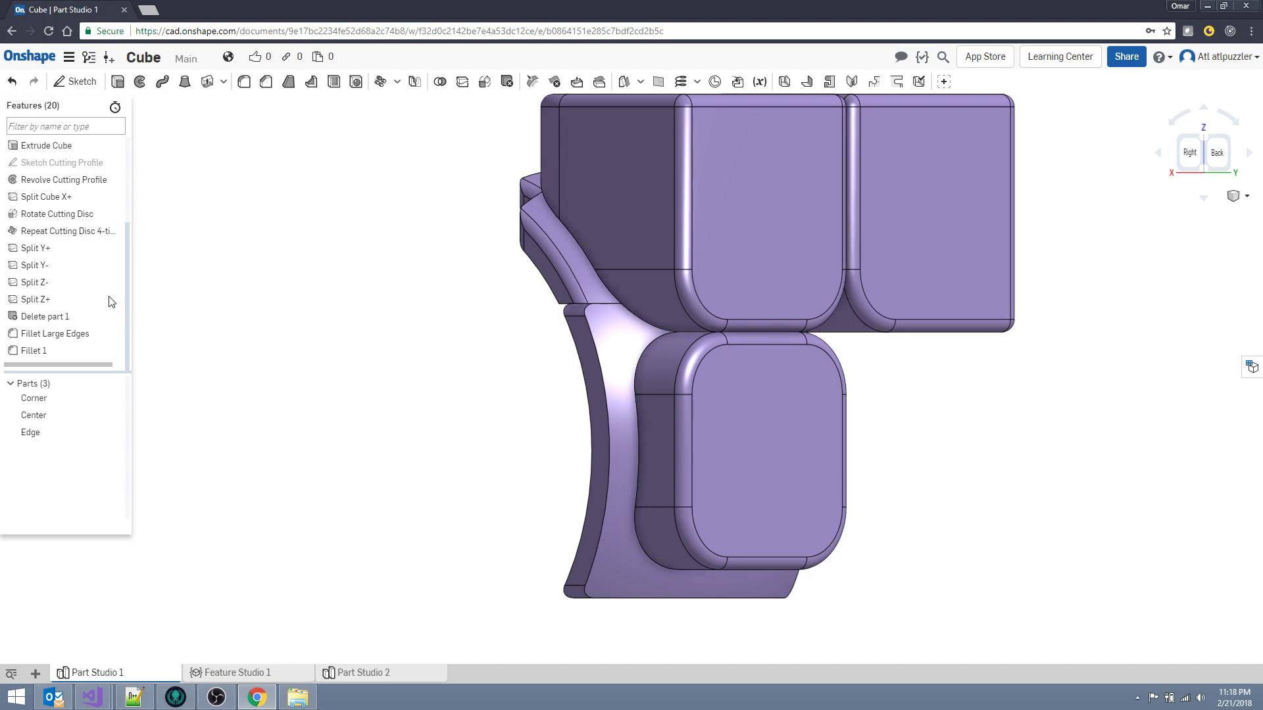
{"action": "right_click", "coordinate": [56, 353]}
{"action": "left_click", "coordinate": [81, 363]}
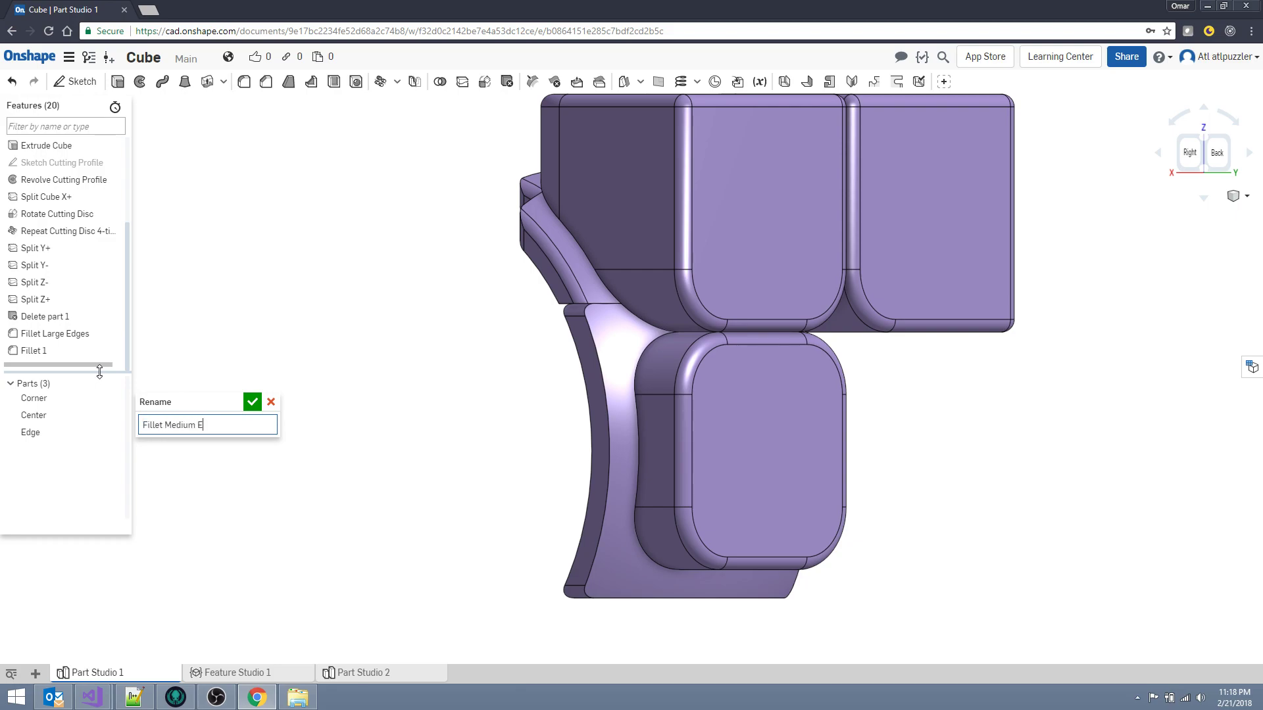
{"action": "key", "text": "Return"}
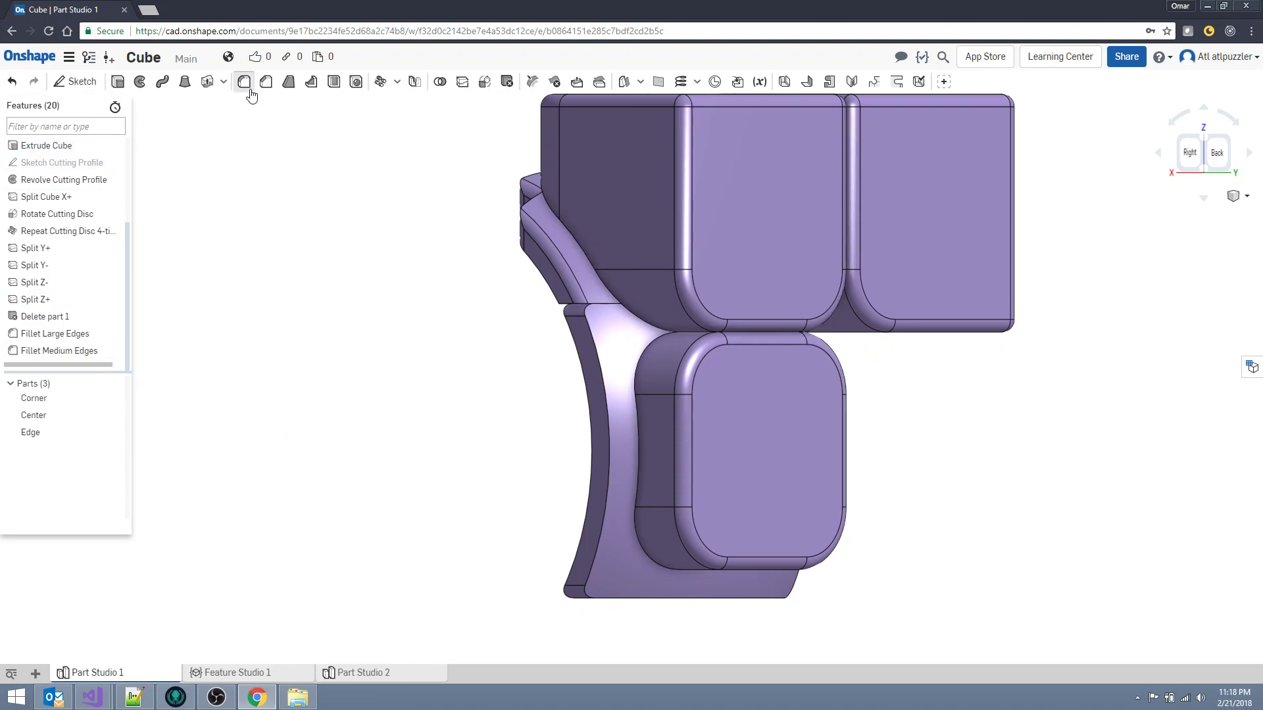
- Start a new fillet with a 0.5 mm radius and hide the Center and Edge parts, leaving only the Corner part displayed
{"action": "key", "text": "shift+f"}
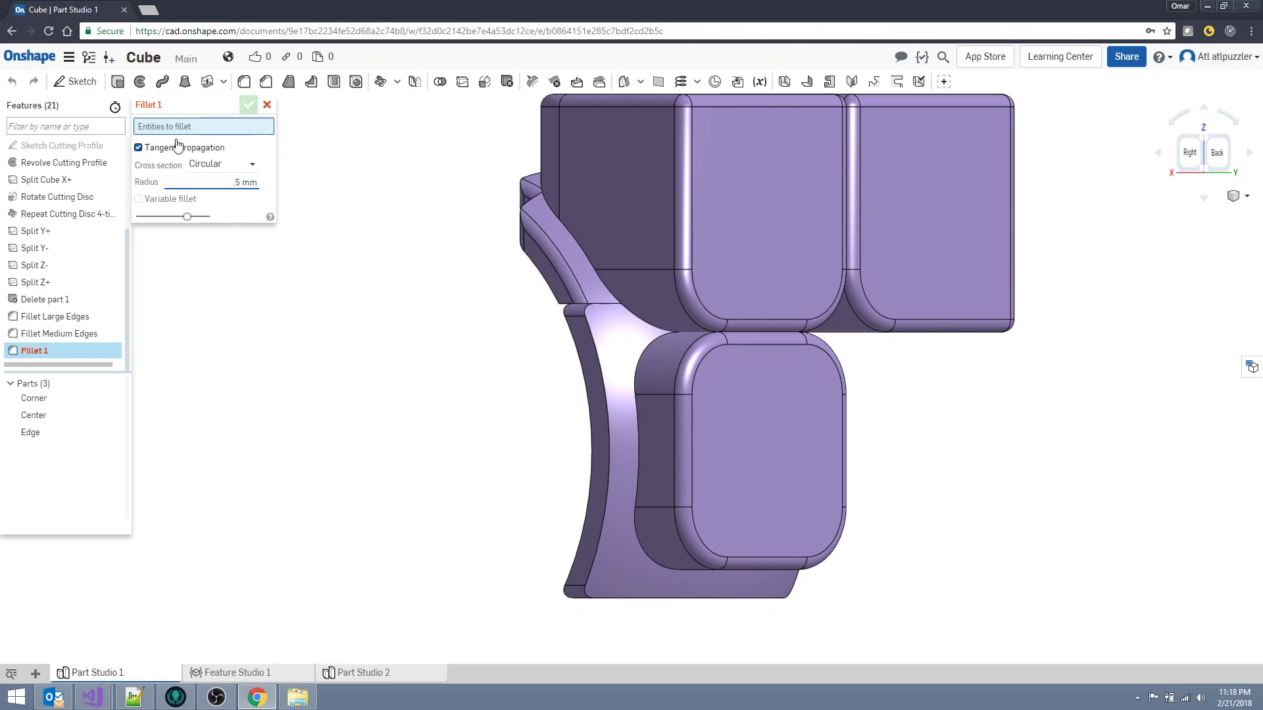
{"action": "key", "text": "Return"}
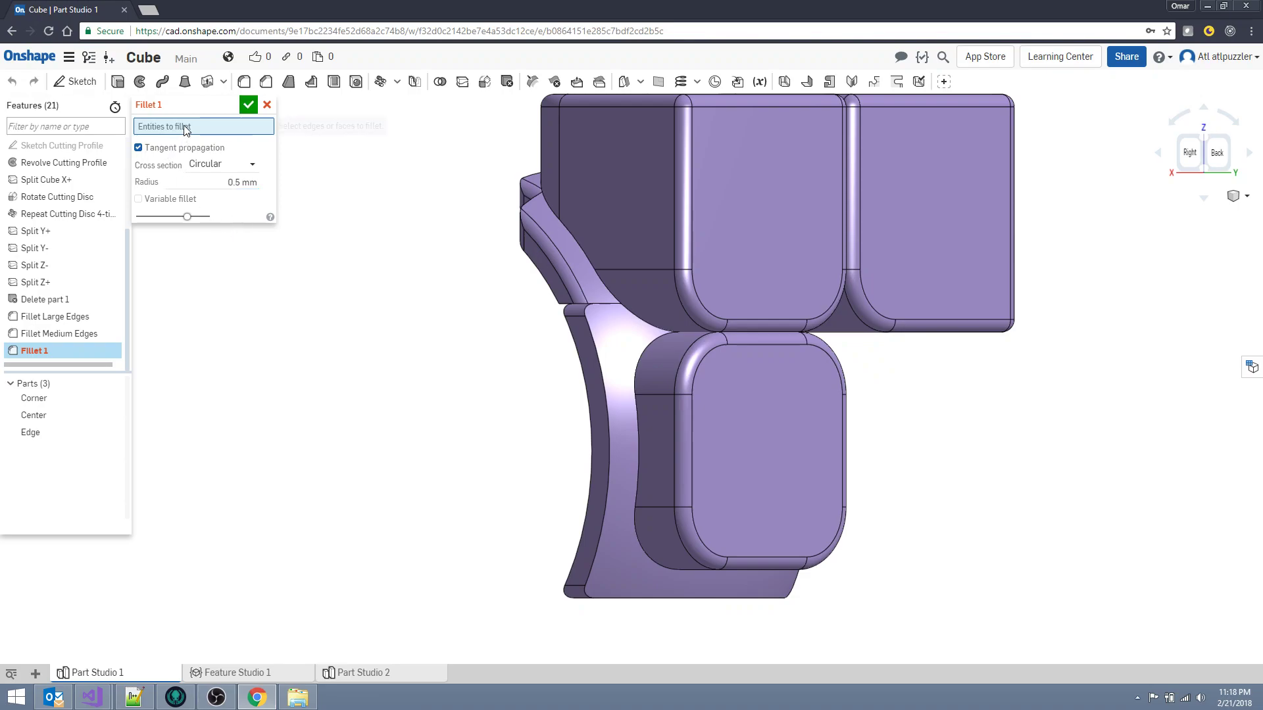
{"action": "left_click", "coordinate": [114, 415]}
{"action": "left_click", "coordinate": [114, 432]}
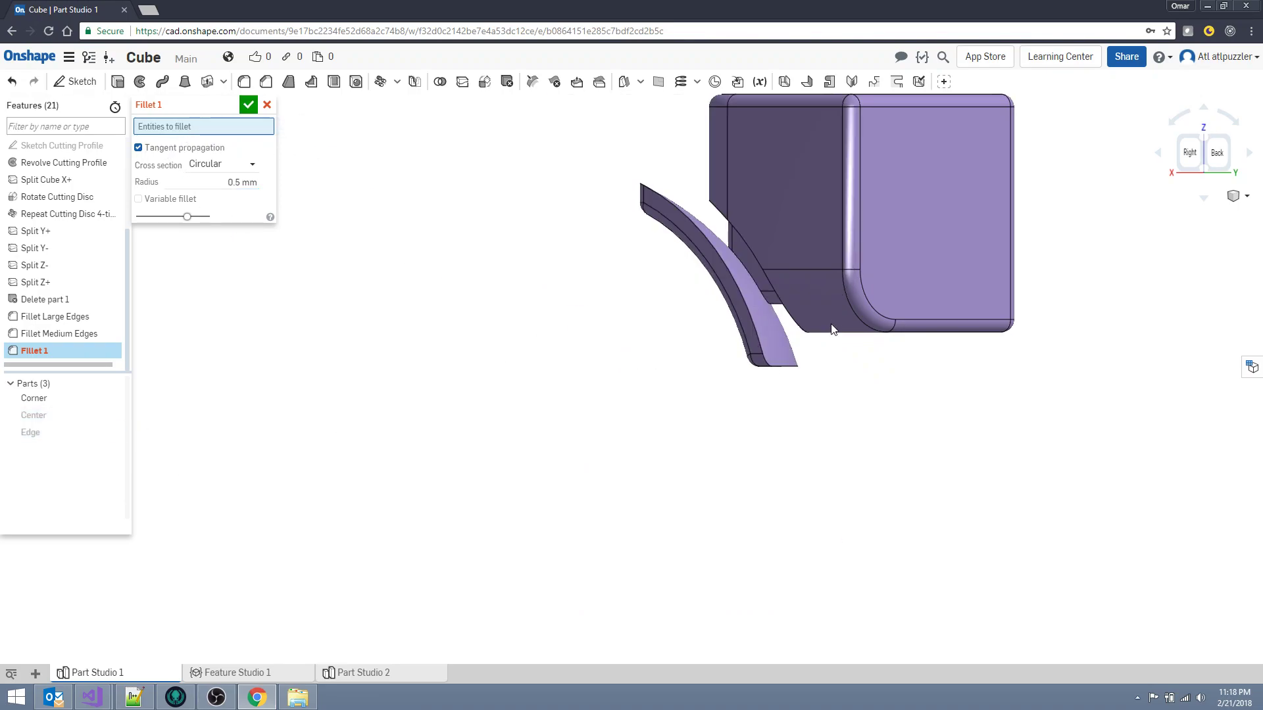
{"action": "scroll", "coordinate": [786, 336], "scroll_direction": "up", "scroll_amount": 5}
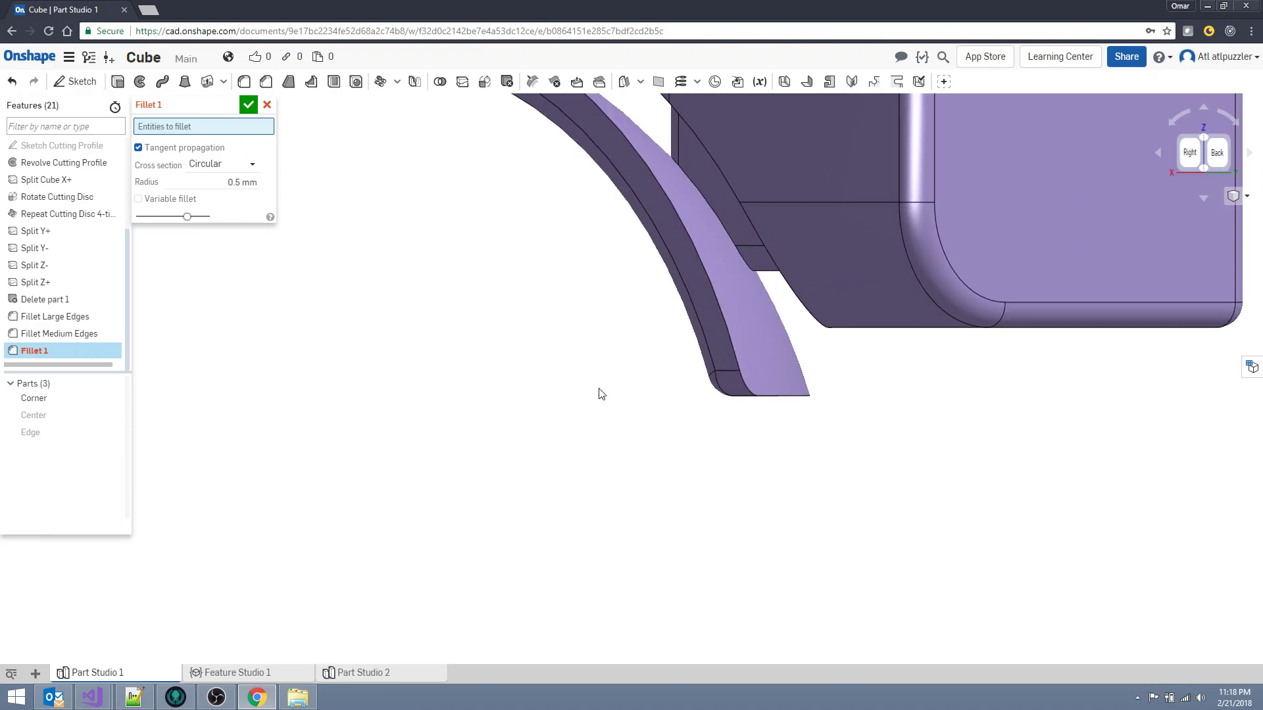
- Select the Corner block's curved face around the neck and two long neck edges for the 0.5 mm fillet
{"action": "right_click_drag", "start_coordinate": [594, 346], "coordinate": [522, 512]}
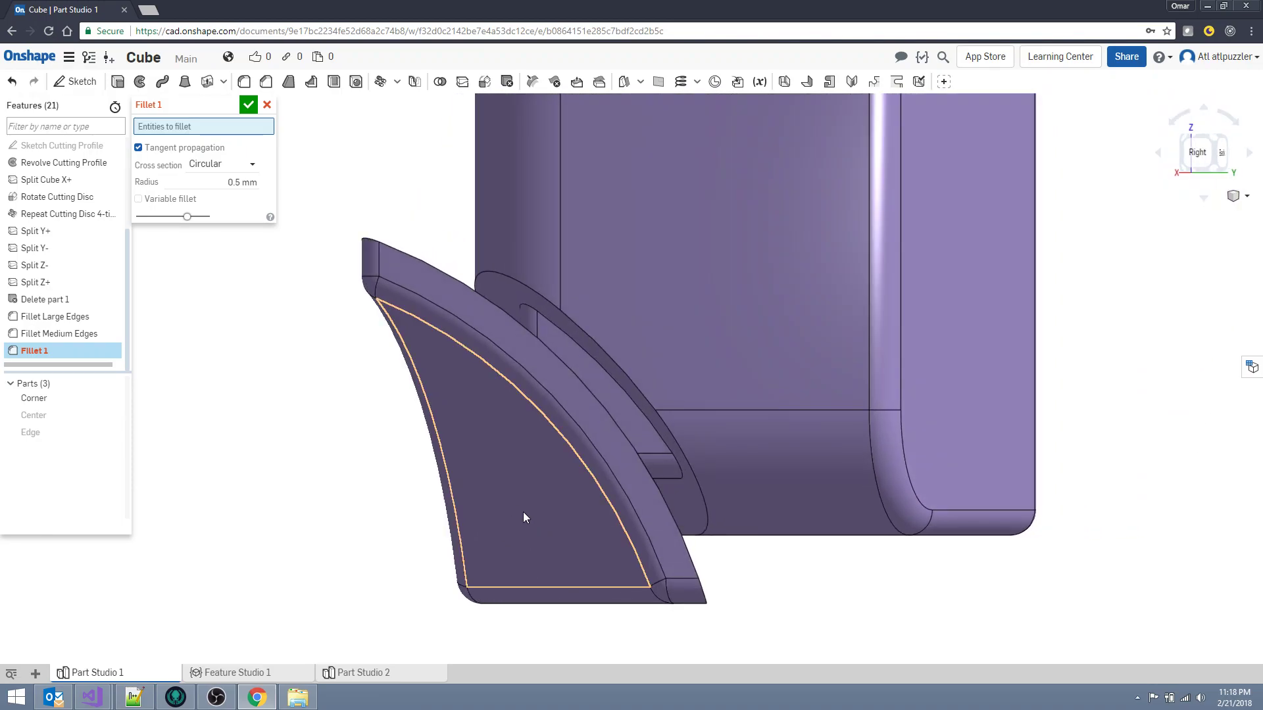
{"action": "left_click", "coordinate": [624, 380]}
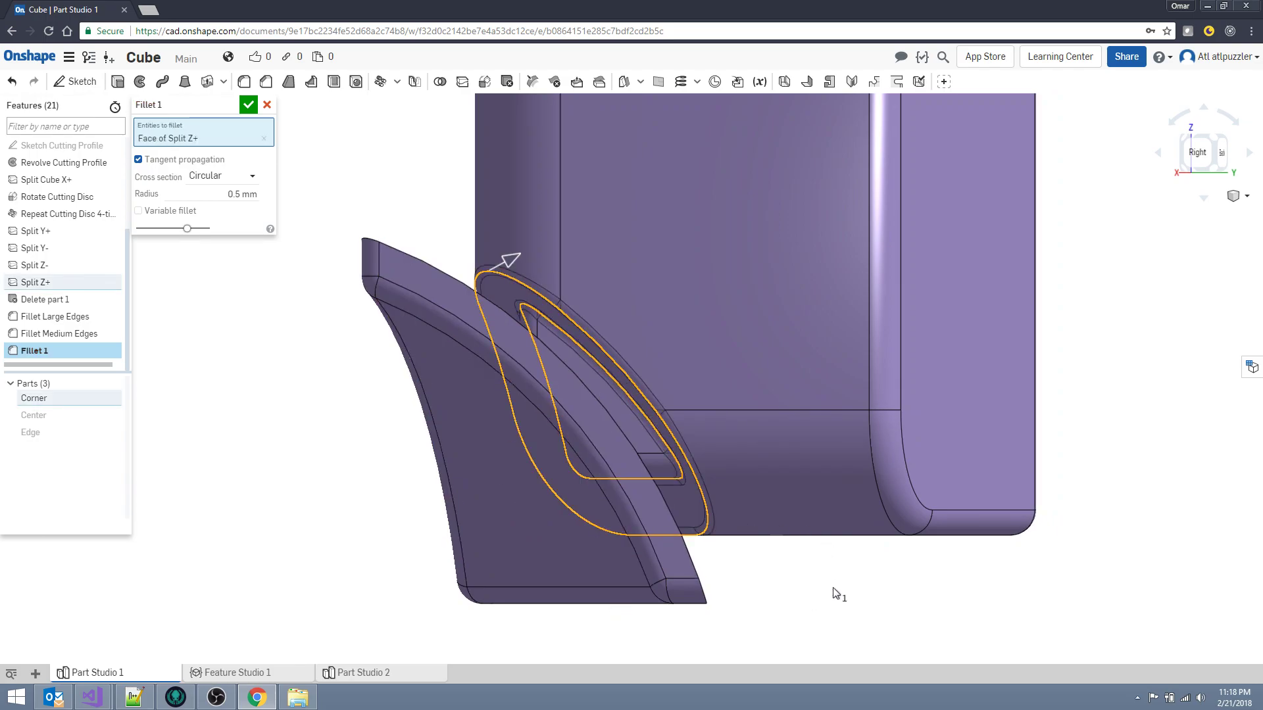
{"action": "right_click_drag", "start_coordinate": [834, 587], "coordinate": [818, 594]}
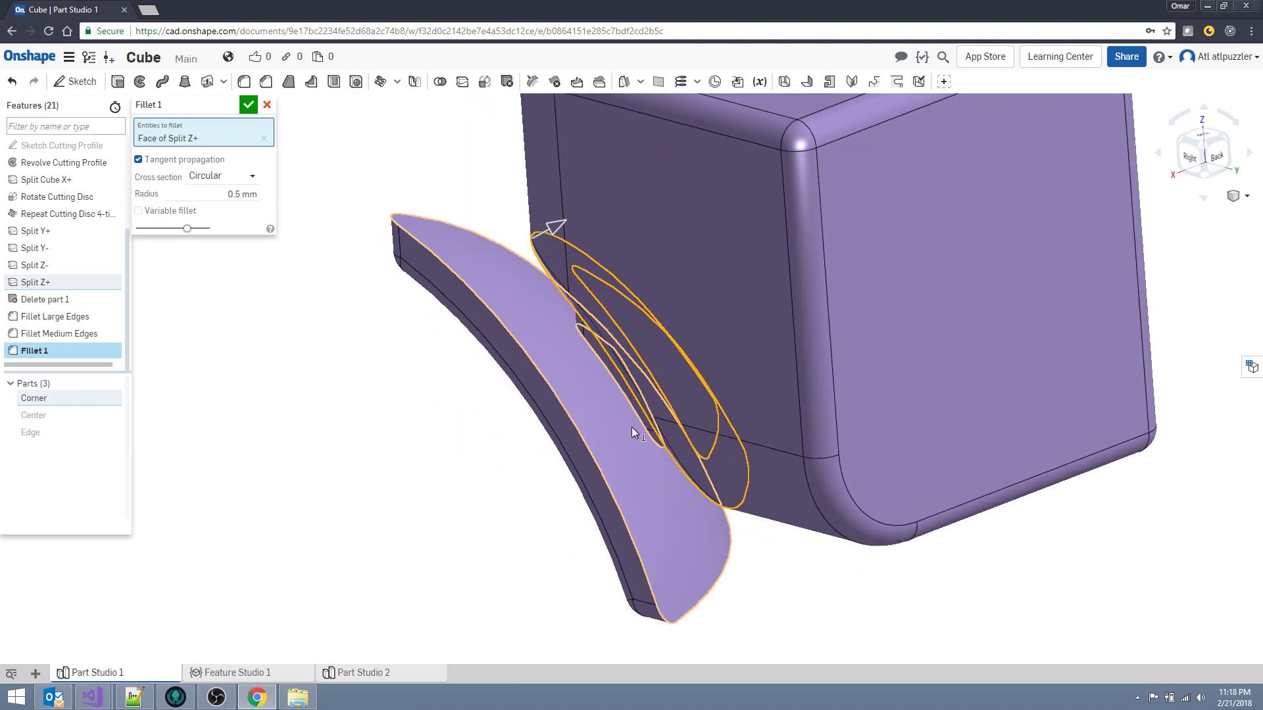
{"action": "left_click", "coordinate": [621, 392]}
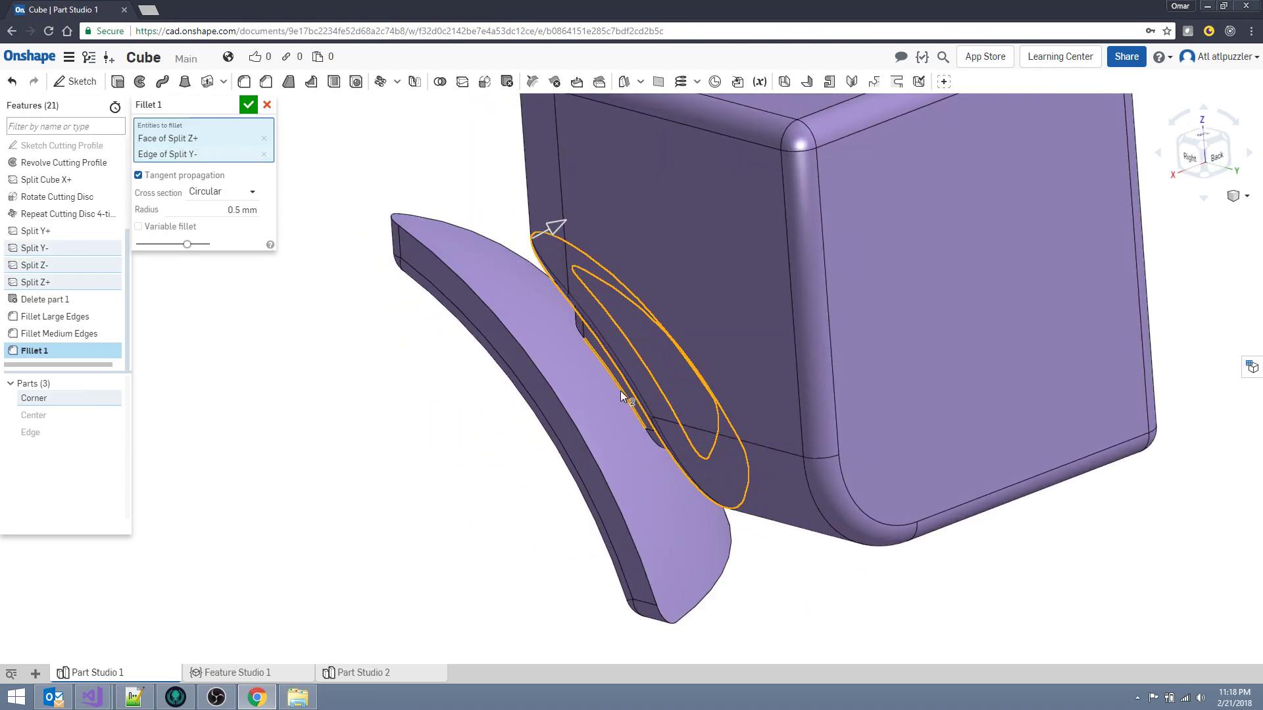
{"action": "right_click_drag", "start_coordinate": [468, 412], "coordinate": [534, 501]}
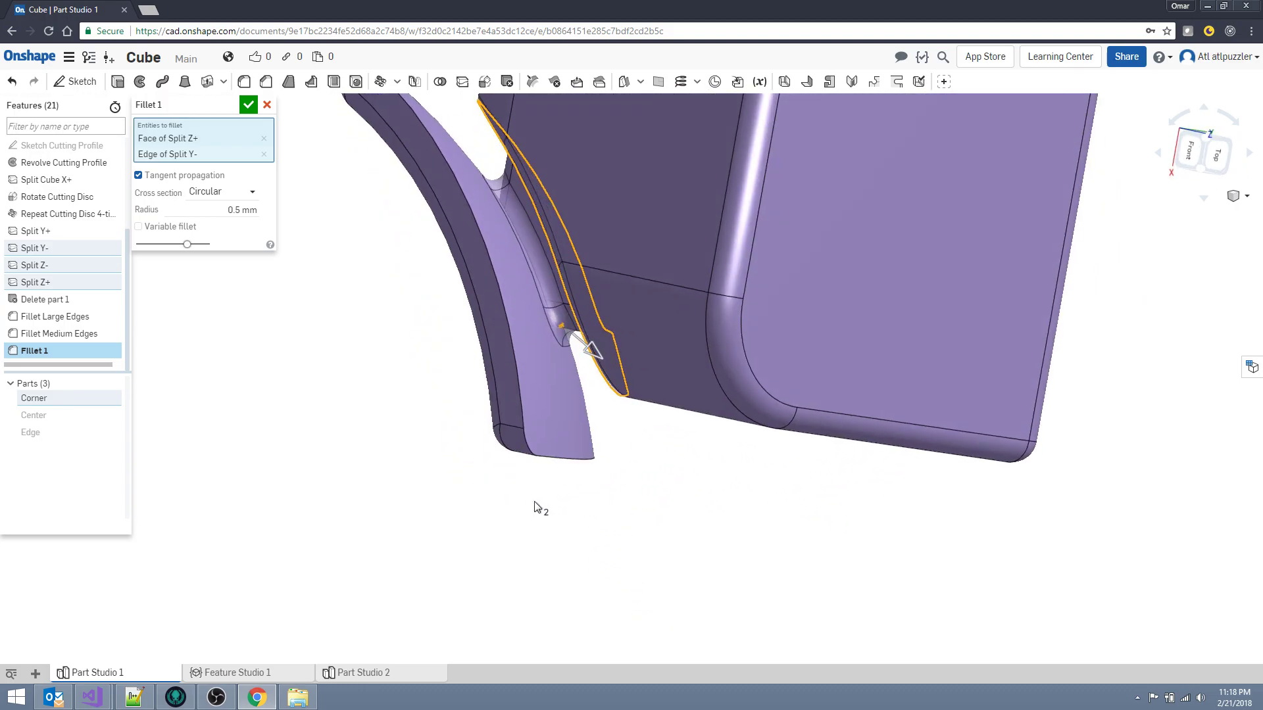
{"action": "left_click", "coordinate": [530, 271]}
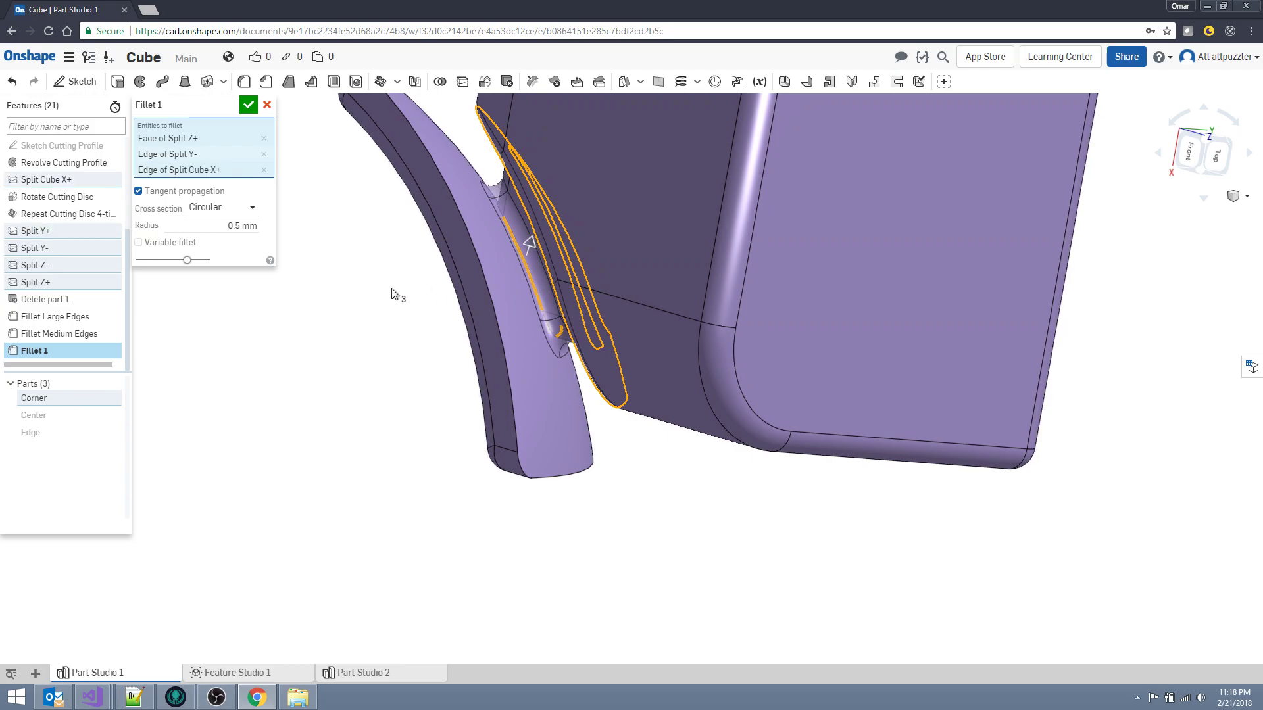
- Add the third long neck edge and the foot plate's curved face beside the neck to the fillet, and accept it
{"action": "middle_click_drag", "start_coordinate": [397, 296], "coordinate": [415, 347]}
{"action": "scroll", "coordinate": [395, 316], "scroll_direction": "up", "scroll_amount": 2}
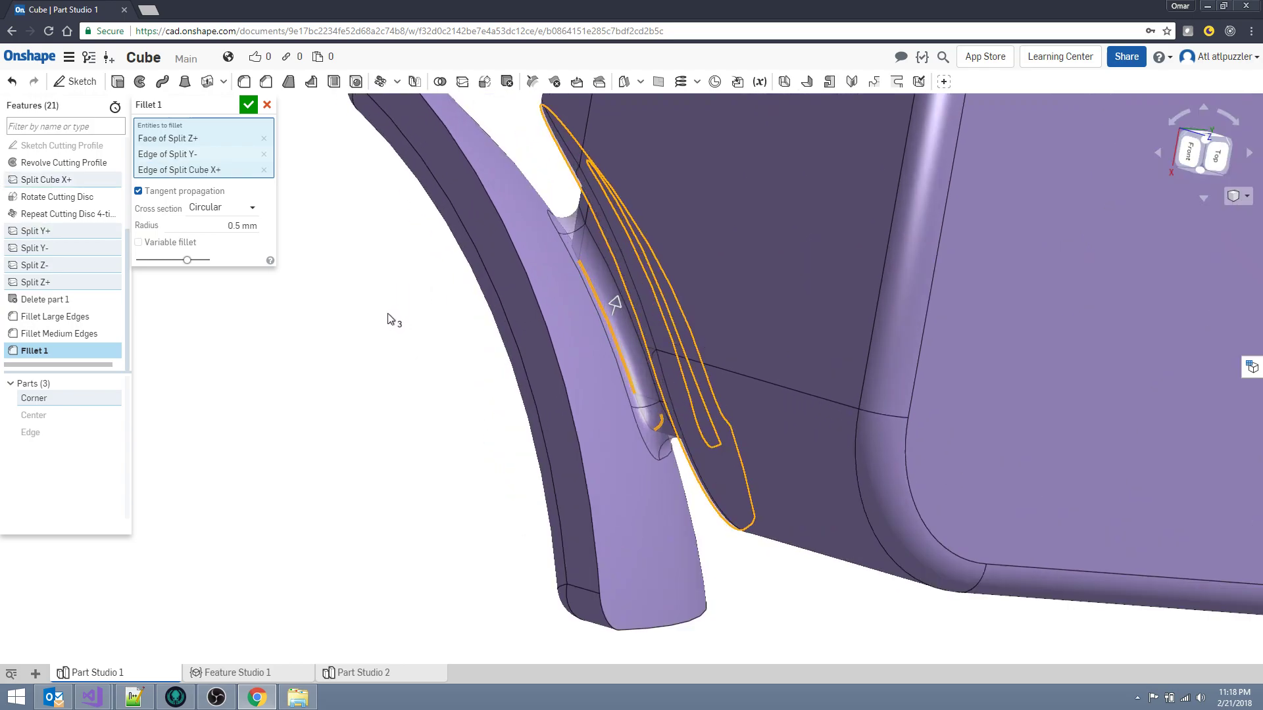
{"action": "scroll", "coordinate": [394, 316], "scroll_direction": "down", "scroll_amount": 5}
{"action": "right_click_drag", "start_coordinate": [331, 341], "coordinate": [412, 520]}
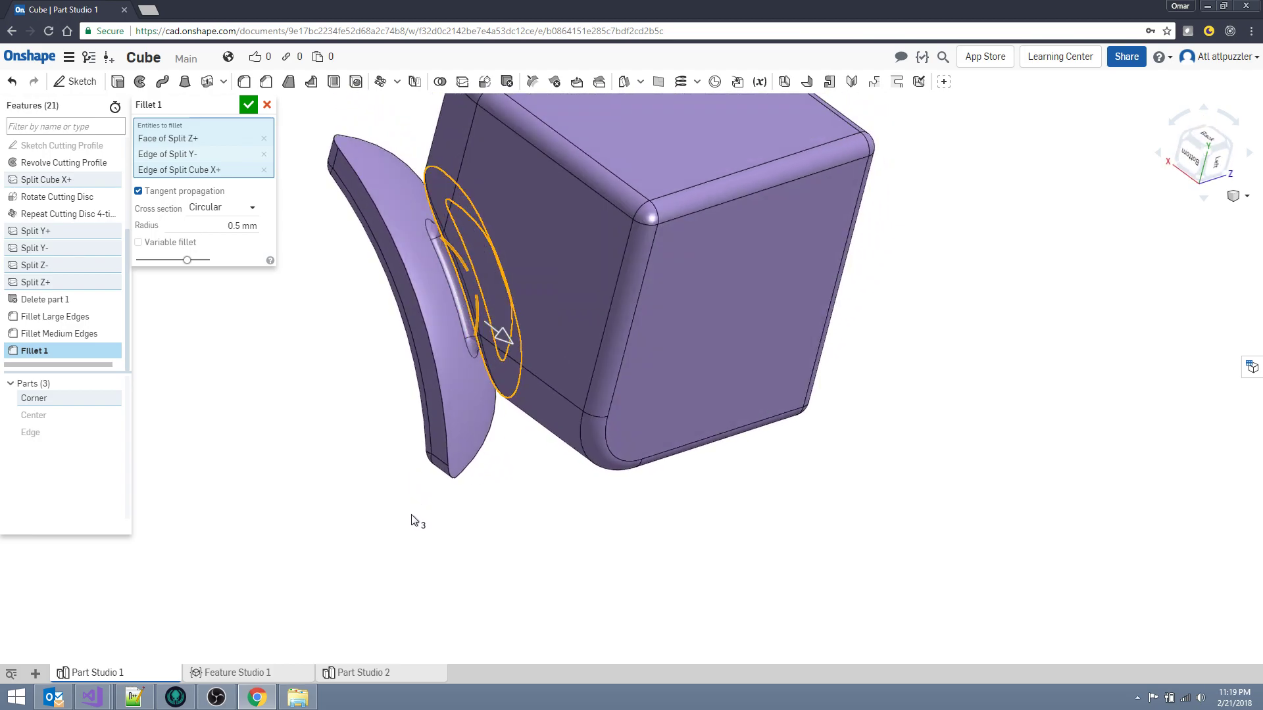
{"action": "left_click", "coordinate": [467, 294]}
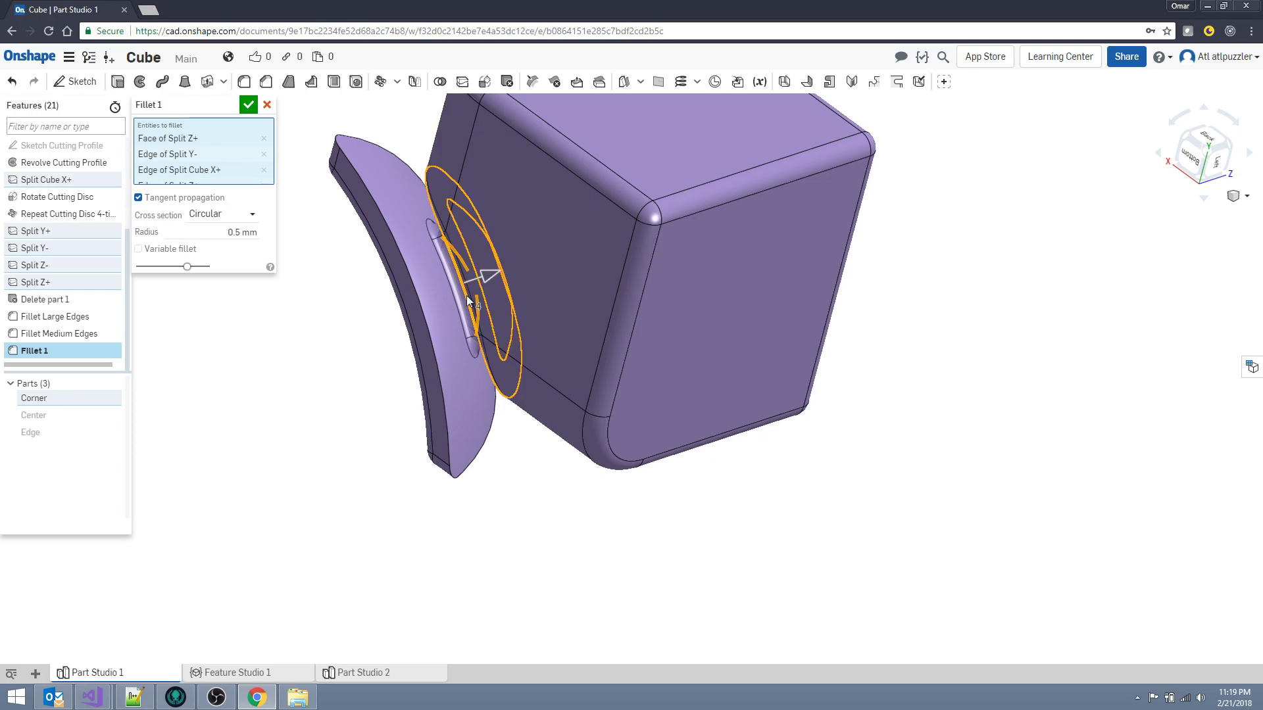
{"action": "left_click", "coordinate": [451, 328]}
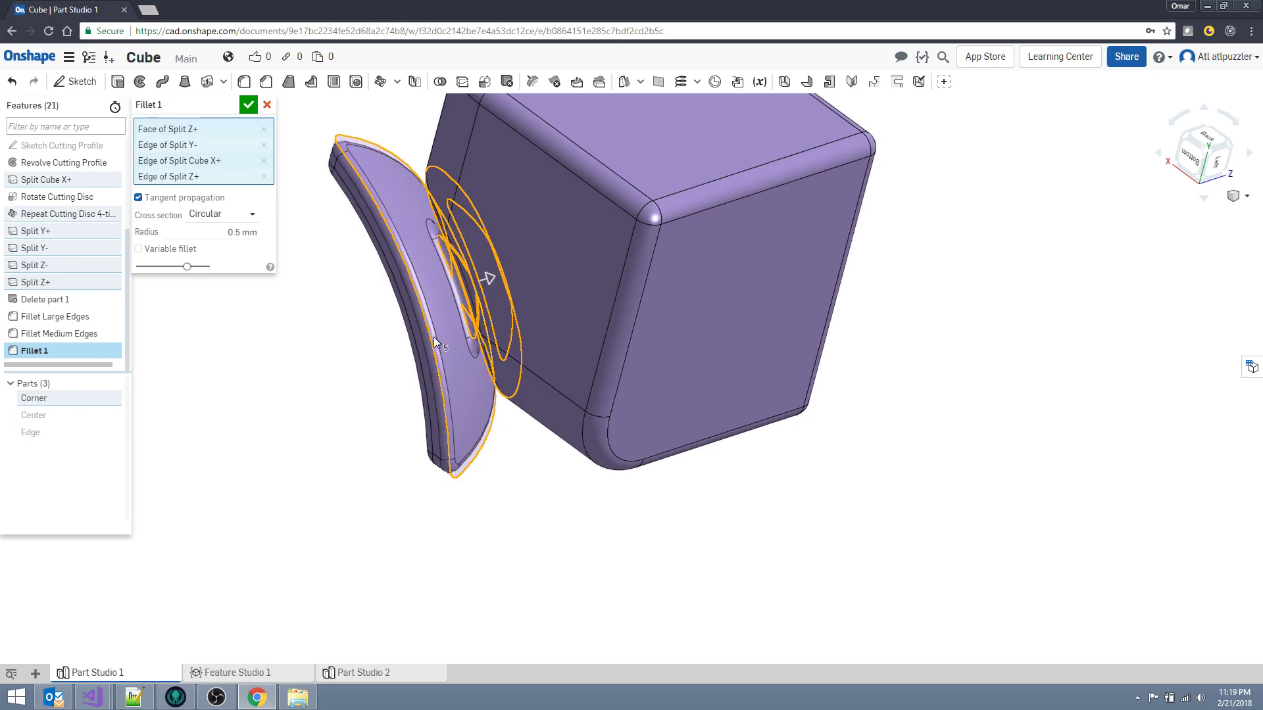
{"action": "right_click_drag", "start_coordinate": [397, 399], "coordinate": [306, 333]}
{"action": "left_click", "coordinate": [248, 110]}
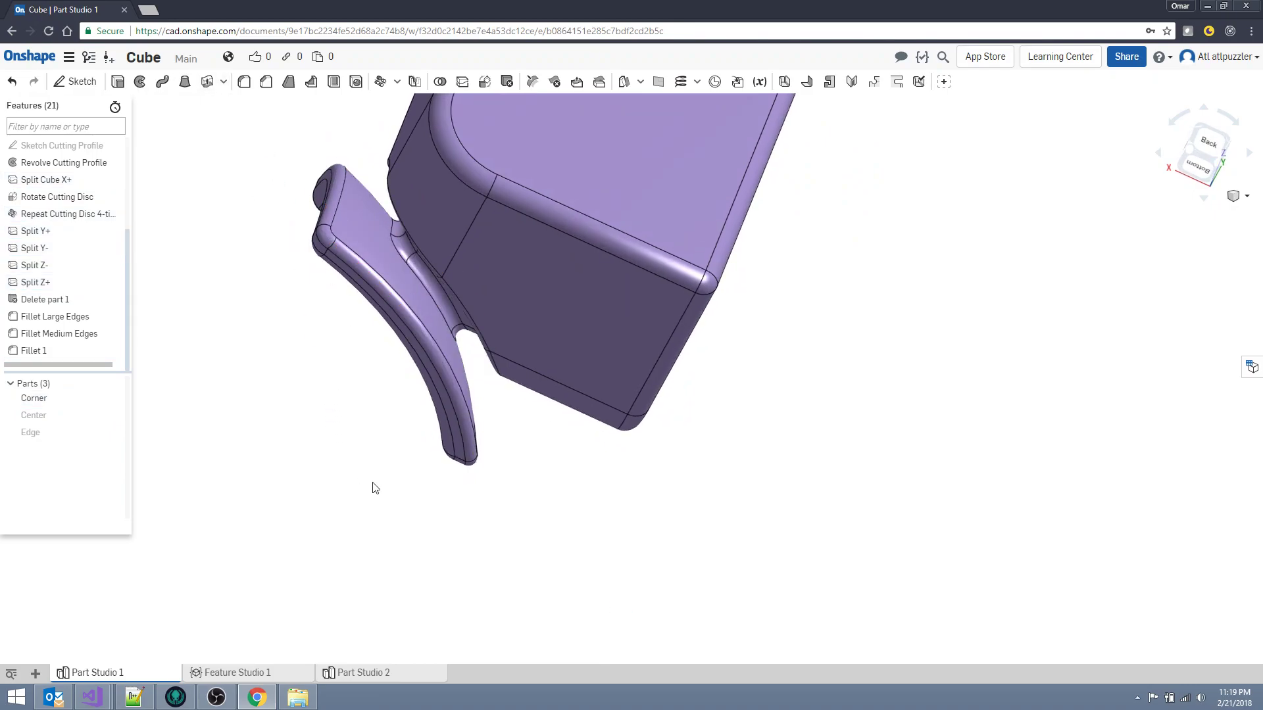
- Examine the rounded foot plate, neck and block of the Corner part from several sides
{"action": "right_click_drag", "start_coordinate": [372, 487], "coordinate": [879, 341]}
{"action": "scroll", "coordinate": [731, 293], "scroll_direction": "up", "scroll_amount": 2}
{"action": "middle_click_drag", "start_coordinate": [848, 344], "coordinate": [942, 375]}
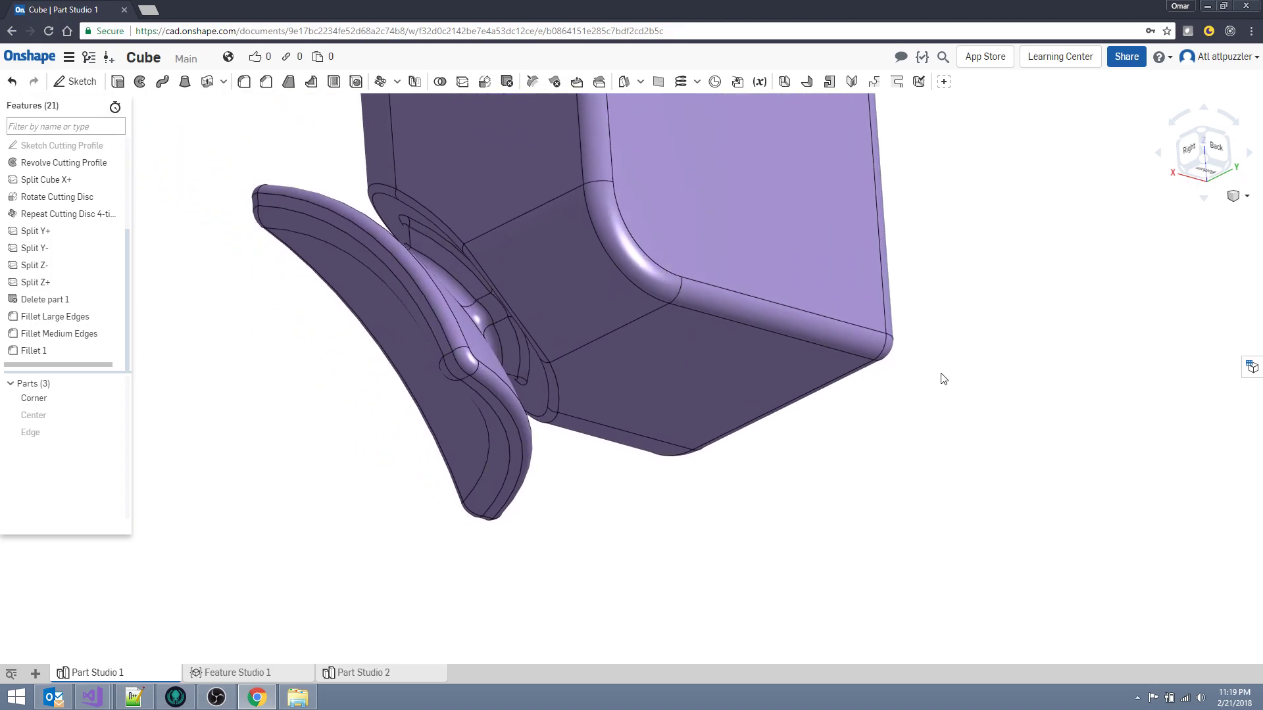
{"action": "right_click_drag", "start_coordinate": [341, 362], "coordinate": [385, 381]}
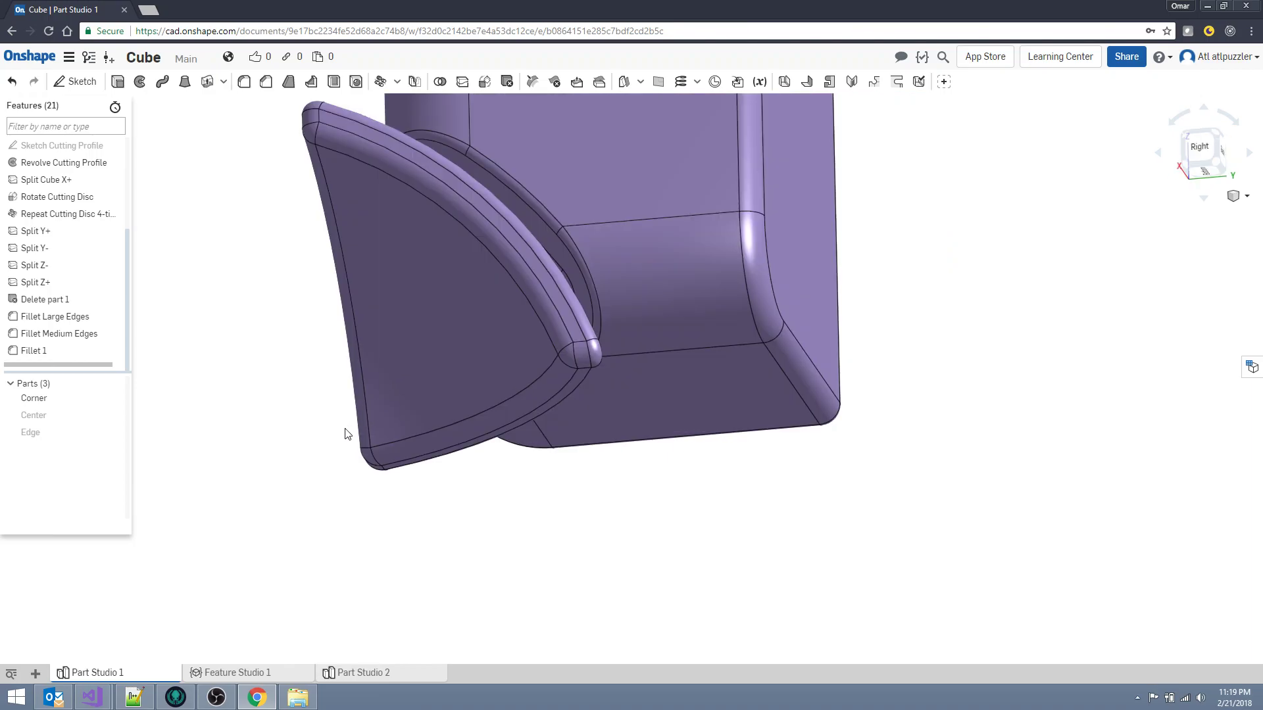
{"action": "right_click_drag", "start_coordinate": [332, 353], "coordinate": [287, 437]}
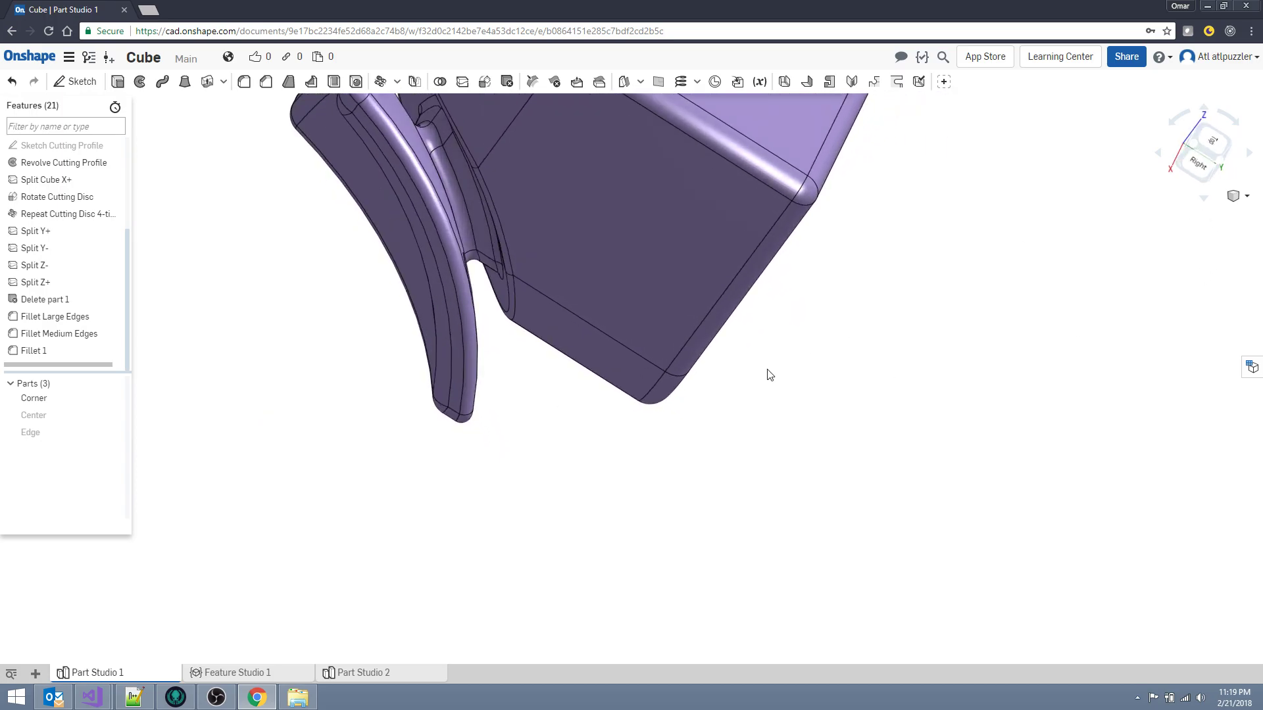
{"action": "scroll", "coordinate": [676, 348], "scroll_direction": "up", "scroll_amount": 2}
{"action": "scroll", "coordinate": [660, 360], "scroll_direction": "down", "scroll_amount": 5}
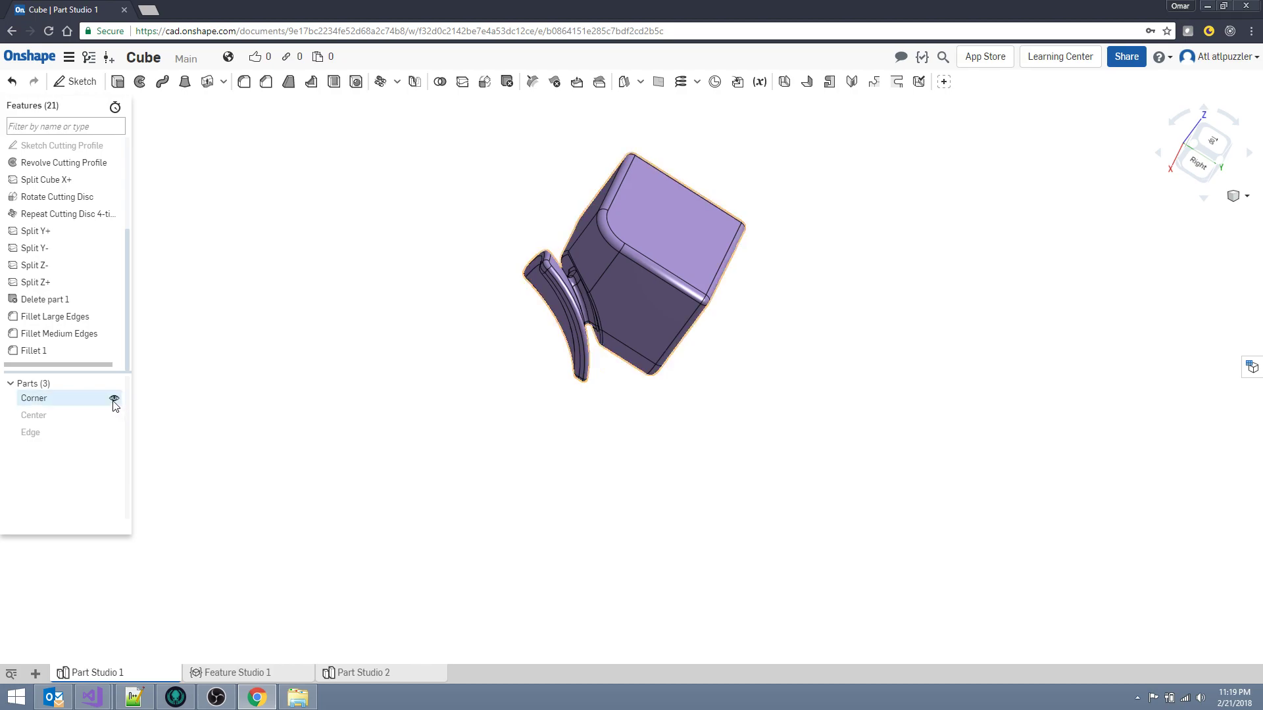
- Hide the Corner part, show the Center part and reopen the 0.5 mm fillet for editing
{"action": "left_click", "coordinate": [114, 398]}
{"action": "left_click", "coordinate": [114, 415]}
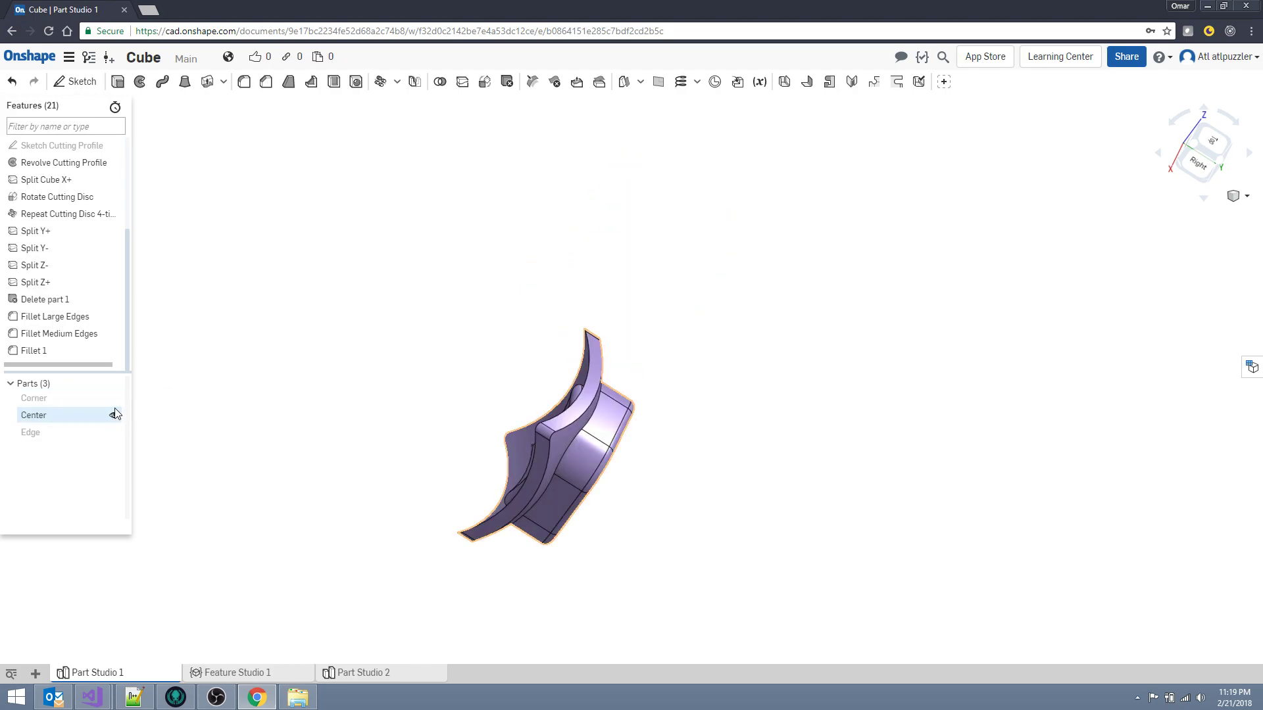
{"action": "double_click", "coordinate": [57, 352]}
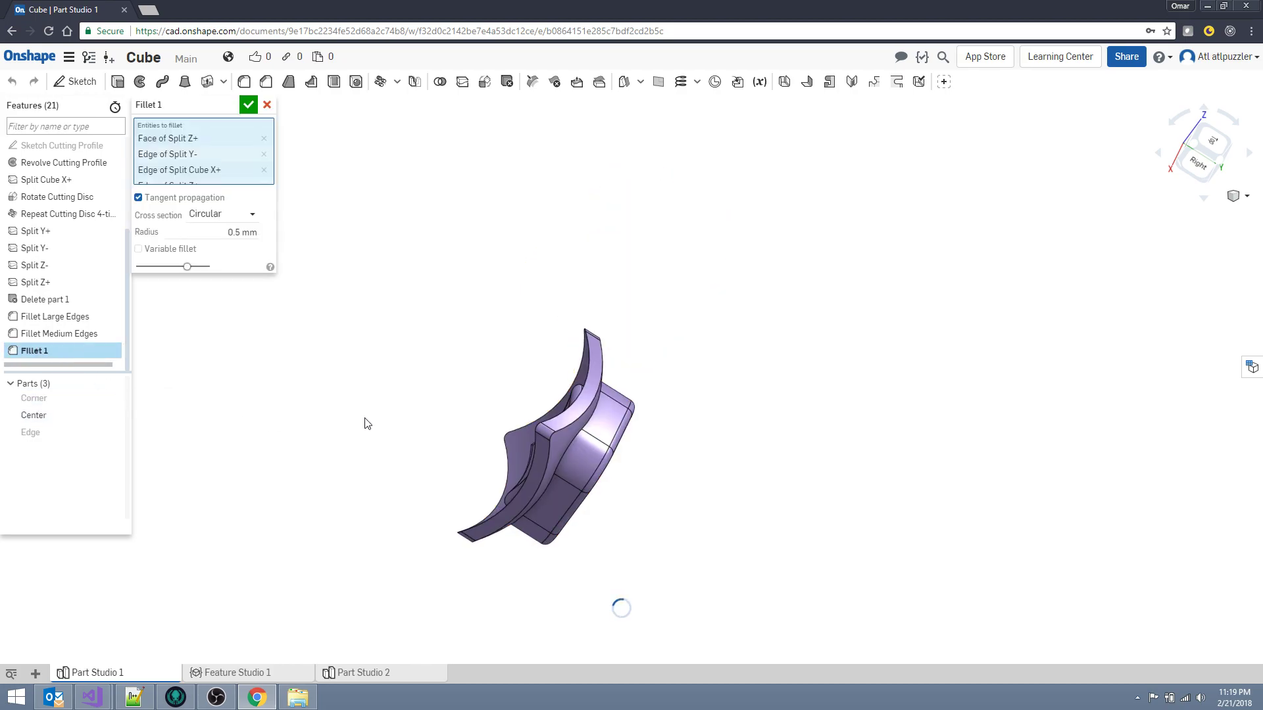
- Add the inner and outer curved faces of the Center part's foot plate to the fillet and accept it
{"action": "right_click_drag", "start_coordinate": [481, 522], "coordinate": [684, 586]}
{"action": "scroll", "coordinate": [639, 535], "scroll_direction": "up", "scroll_amount": 3}
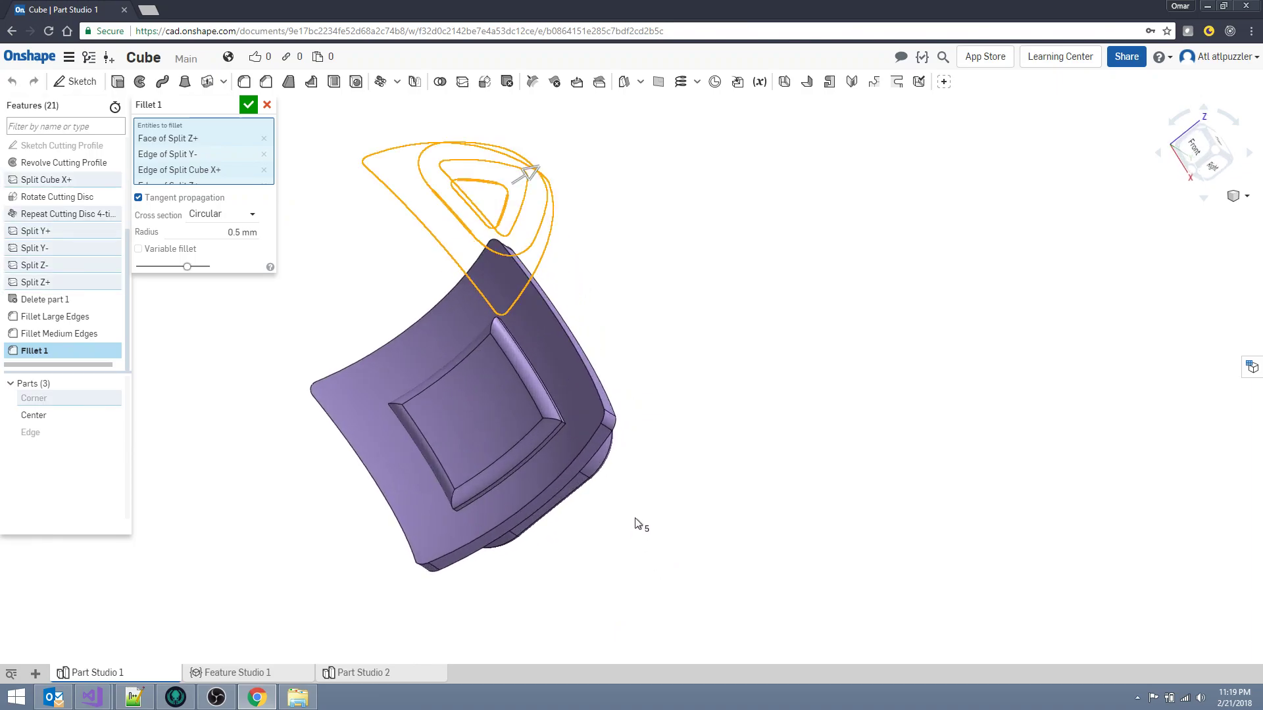
{"action": "left_click", "coordinate": [575, 389]}
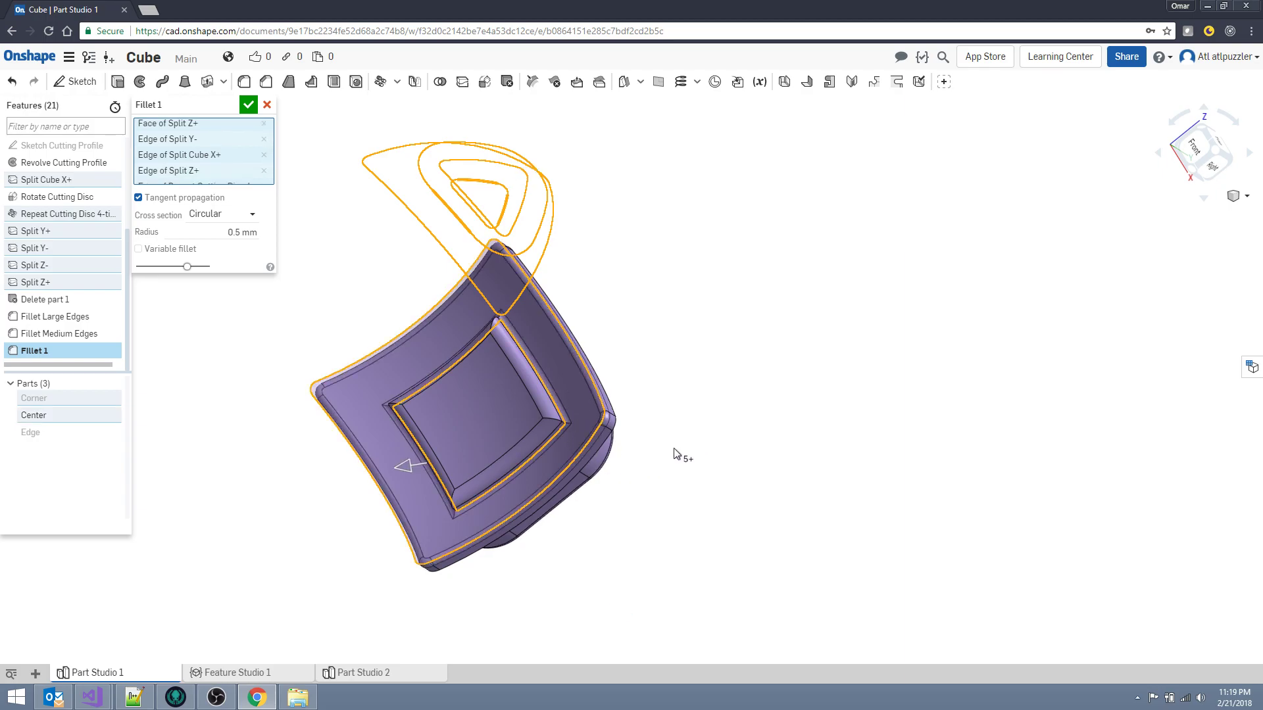
{"action": "right_click_drag", "start_coordinate": [671, 460], "coordinate": [534, 485]}
{"action": "left_click", "coordinate": [369, 488]}
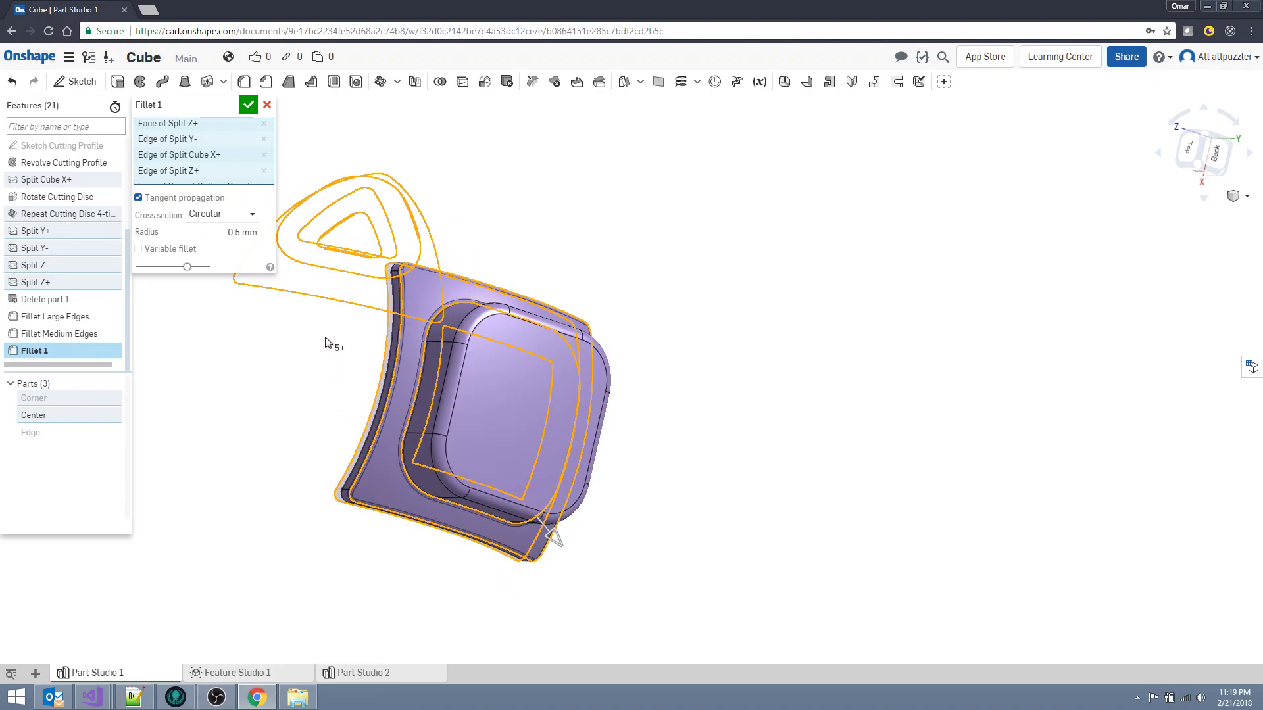
{"action": "left_click", "coordinate": [248, 106]}
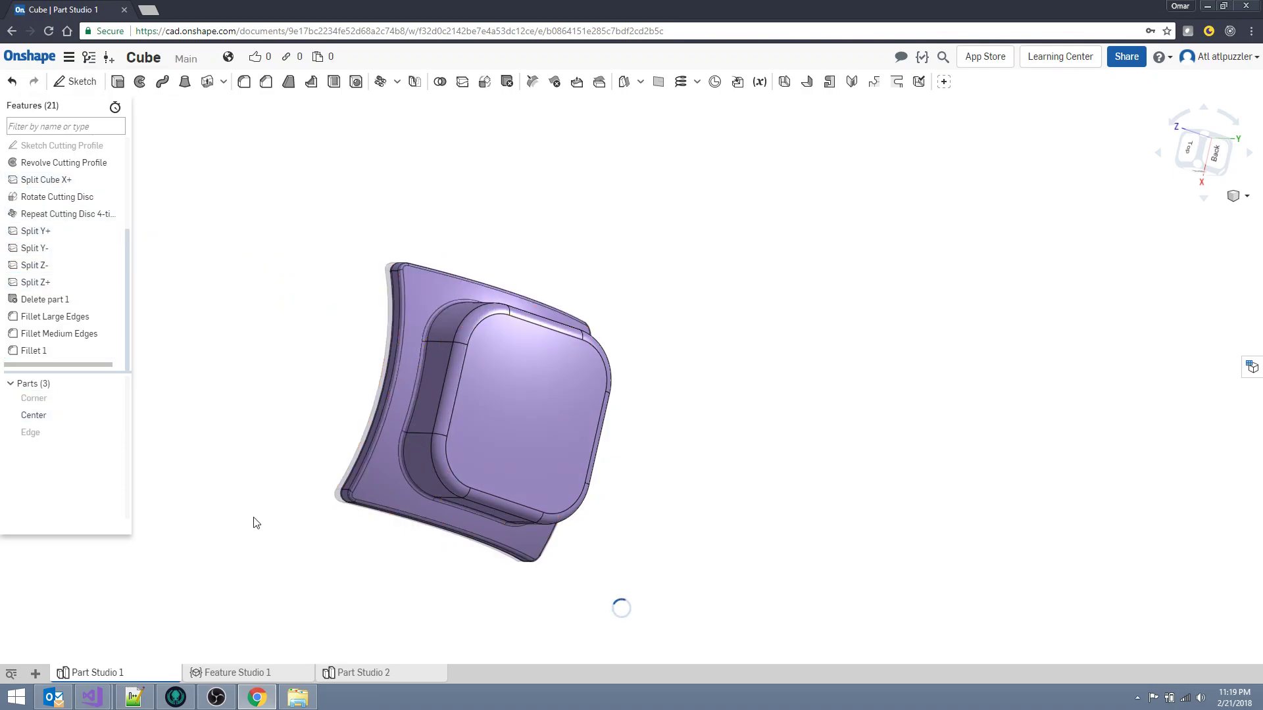
- Hide the Center part, show the Edge part and reopen the 0.5 mm fillet for editing
{"action": "scroll", "coordinate": [433, 536], "scroll_direction": "up", "scroll_amount": 3}
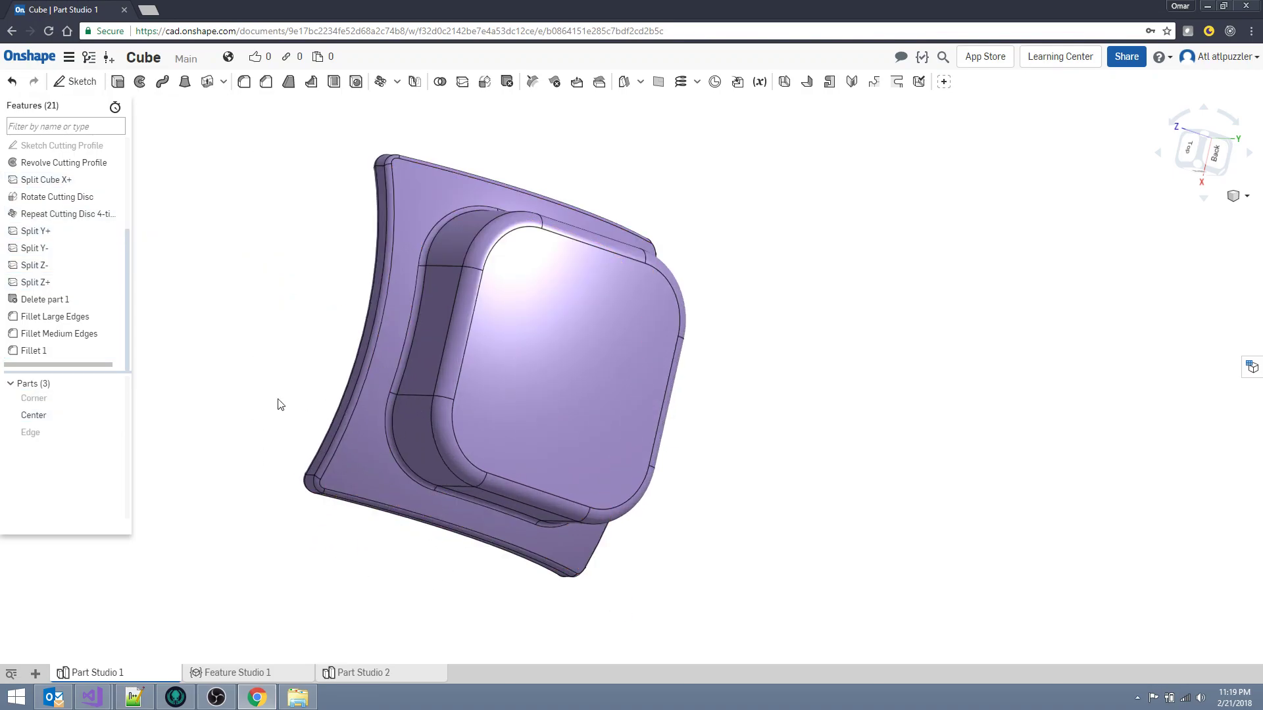
{"action": "right_click_drag", "start_coordinate": [282, 404], "coordinate": [586, 498]}
{"action": "left_click", "coordinate": [114, 416]}
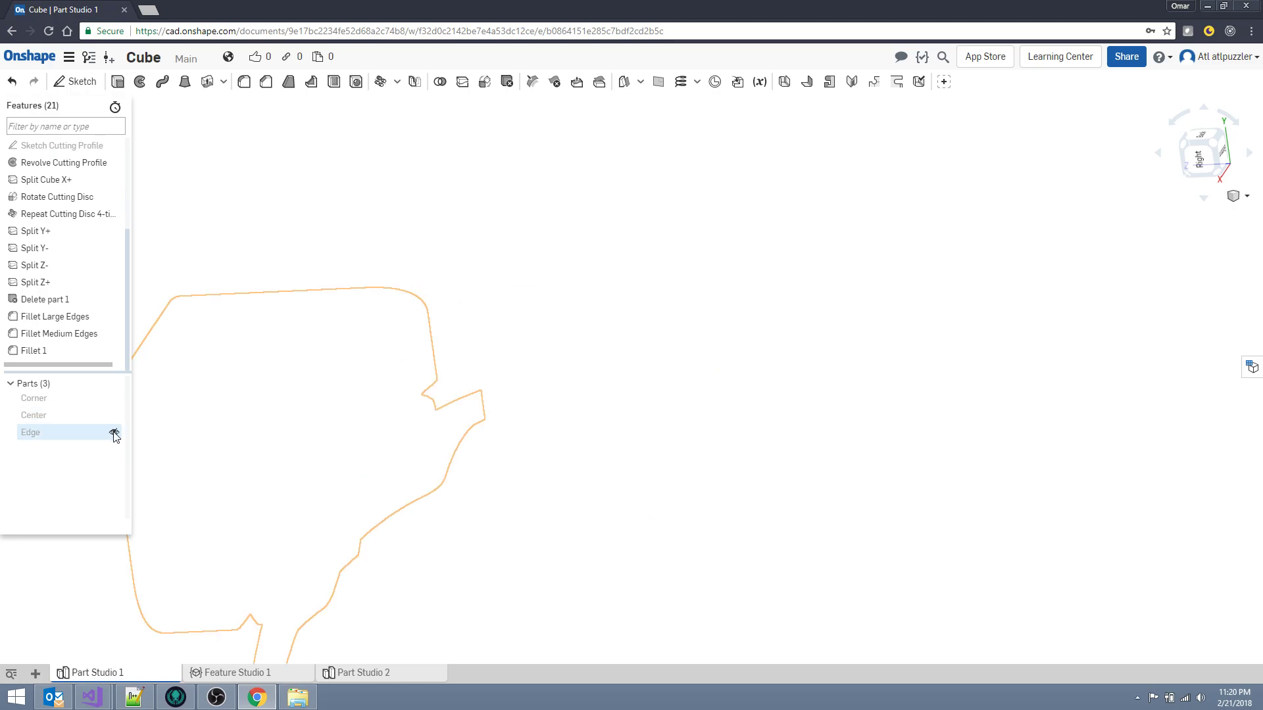
{"action": "left_click", "coordinate": [115, 432]}
{"action": "double_click", "coordinate": [44, 350]}
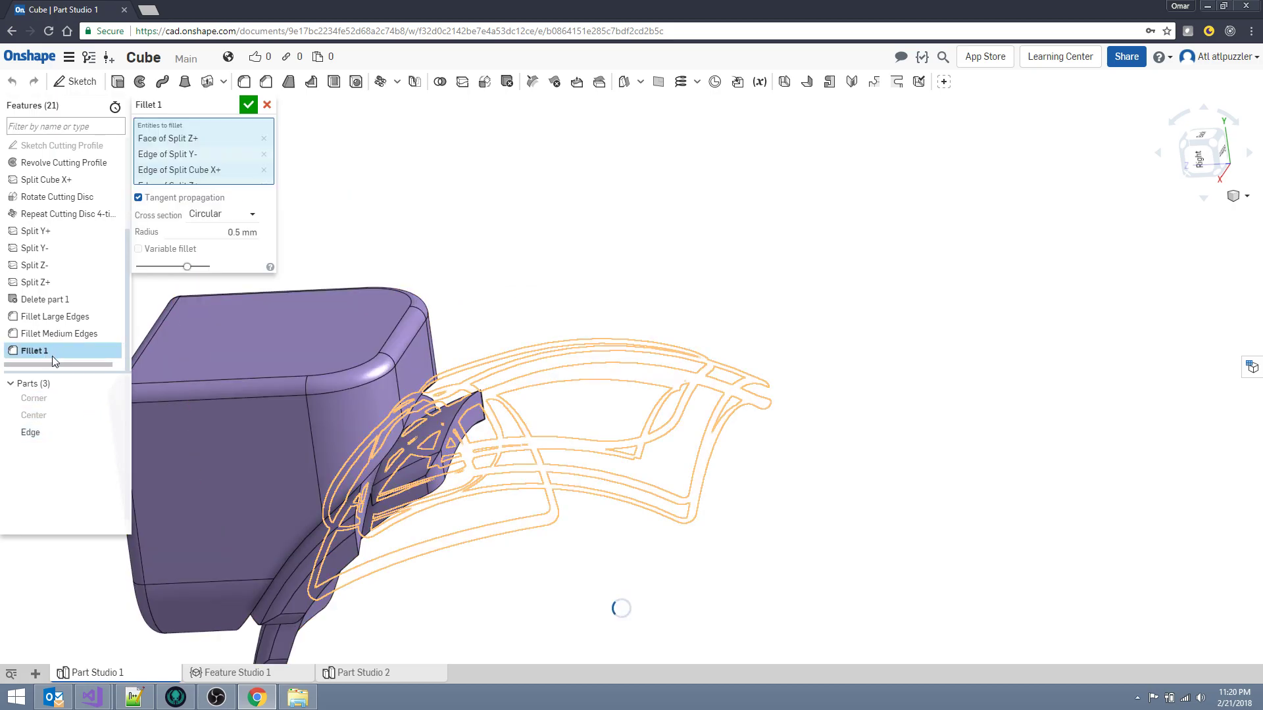
- Add the Edge part's central curved foot face and a long curved edge beside it to the fillet
{"action": "middle_click_drag", "start_coordinate": [566, 361], "coordinate": [959, 188]}
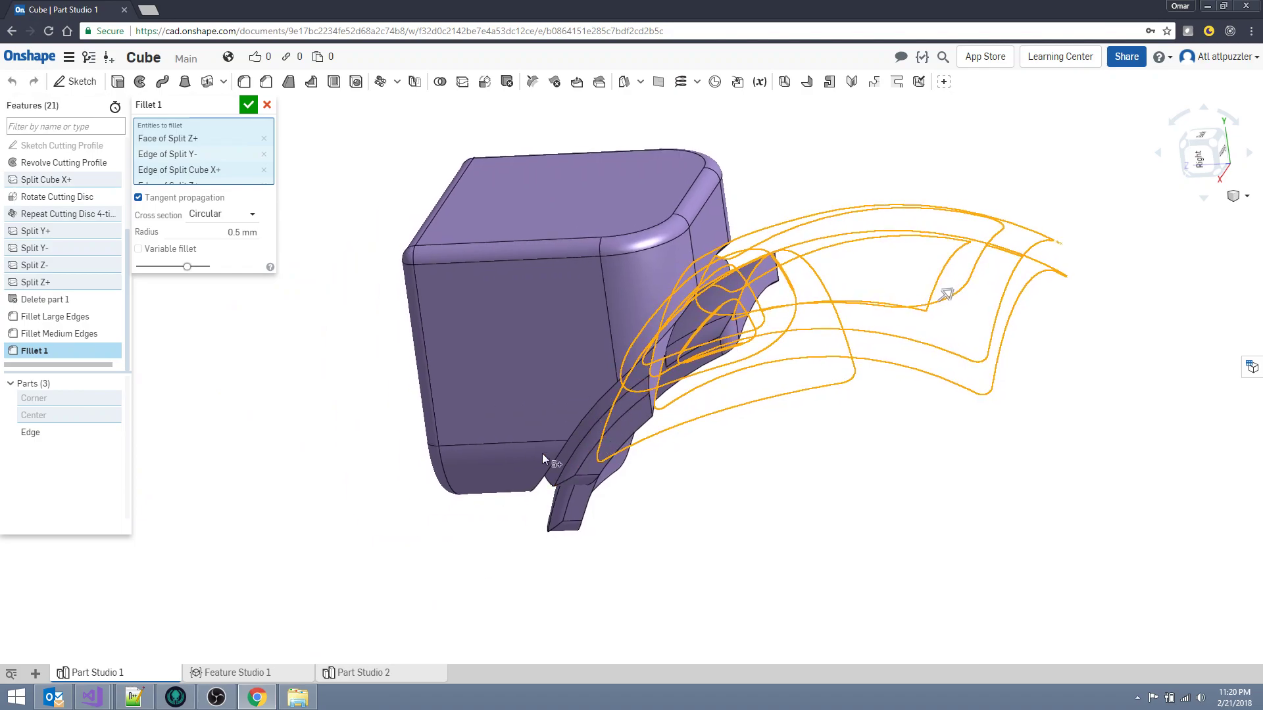
{"action": "right_click_drag", "start_coordinate": [510, 544], "coordinate": [428, 490]}
{"action": "left_click", "coordinate": [657, 389]}
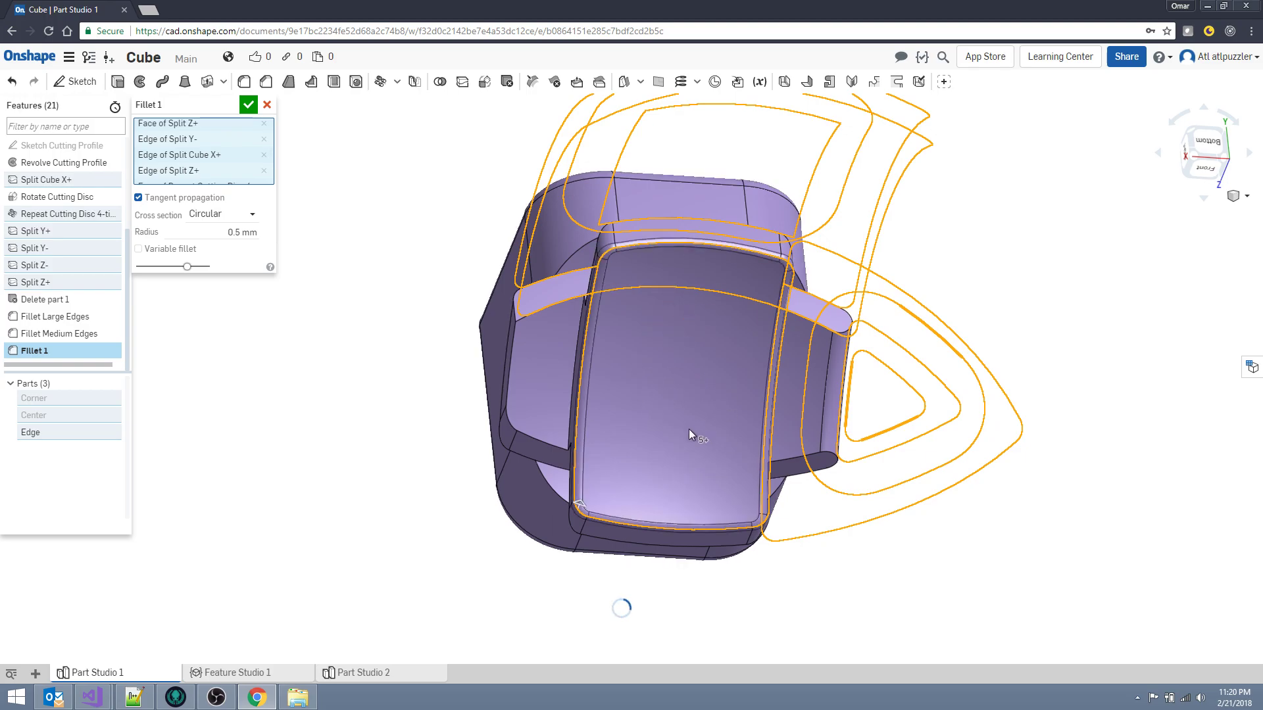
{"action": "left_click", "coordinate": [538, 344]}
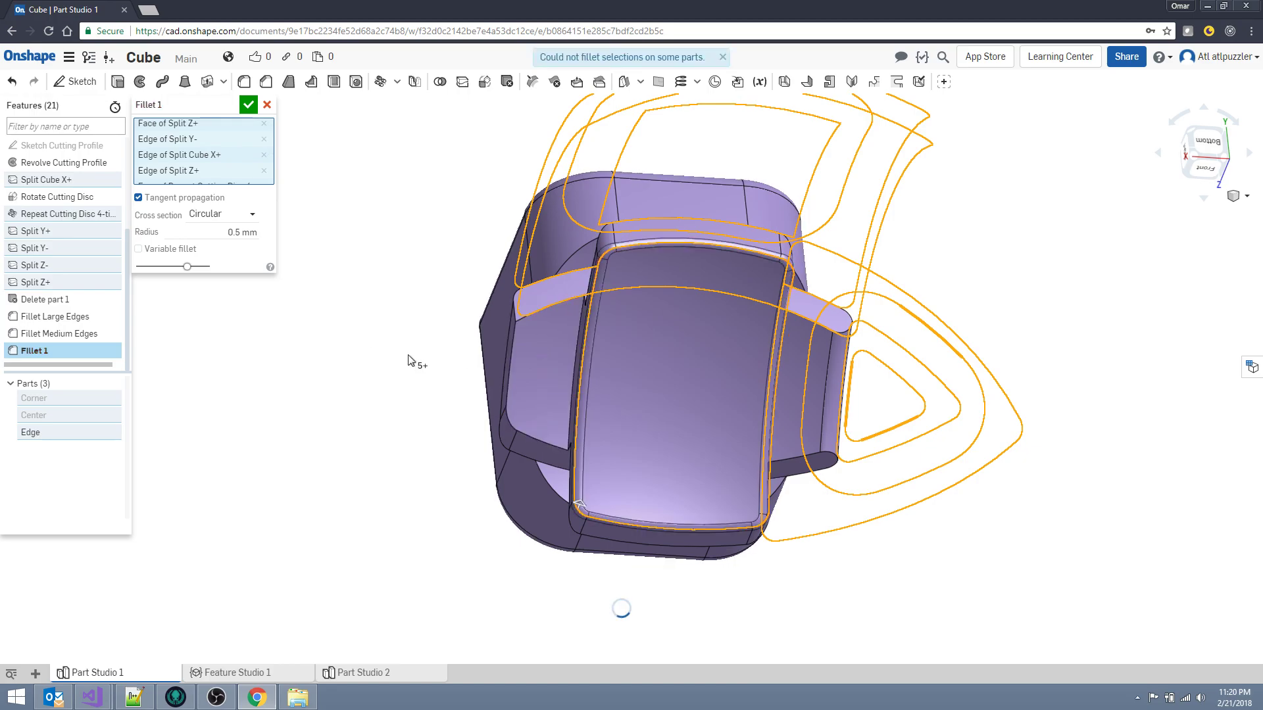
{"action": "right_click_drag", "start_coordinate": [417, 361], "coordinate": [478, 380]}
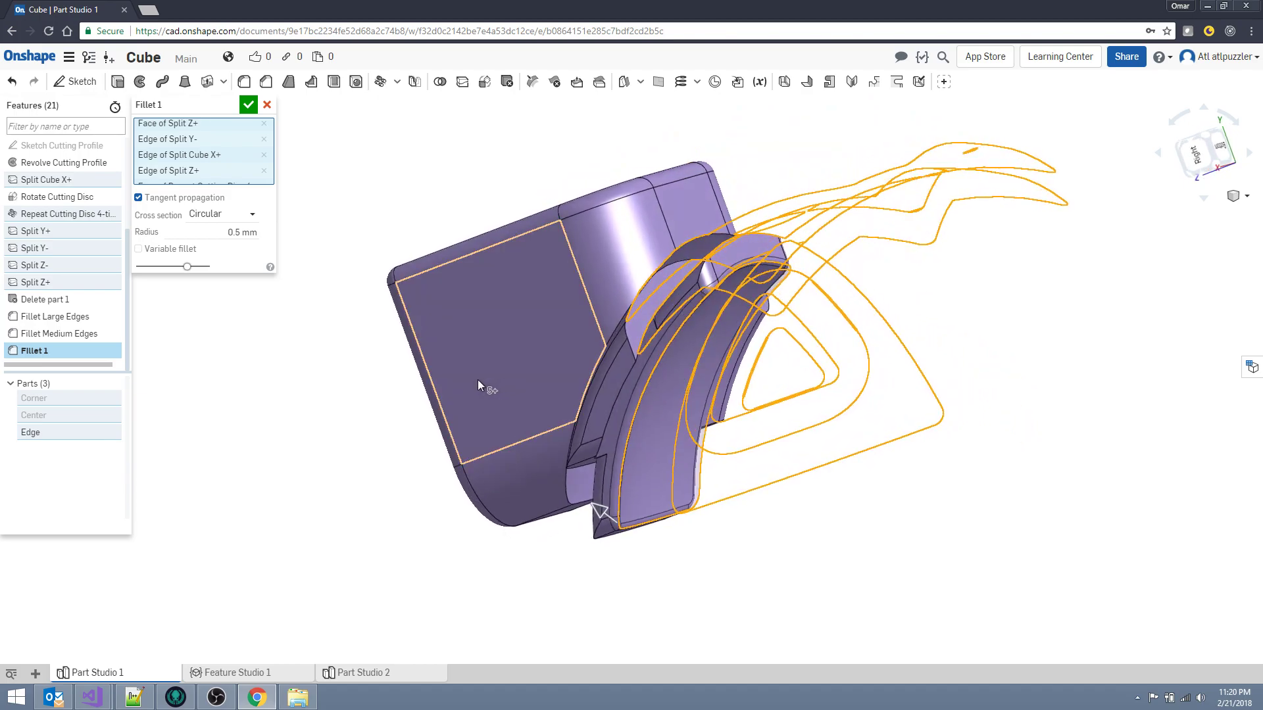
{"action": "left_click", "coordinate": [614, 396]}
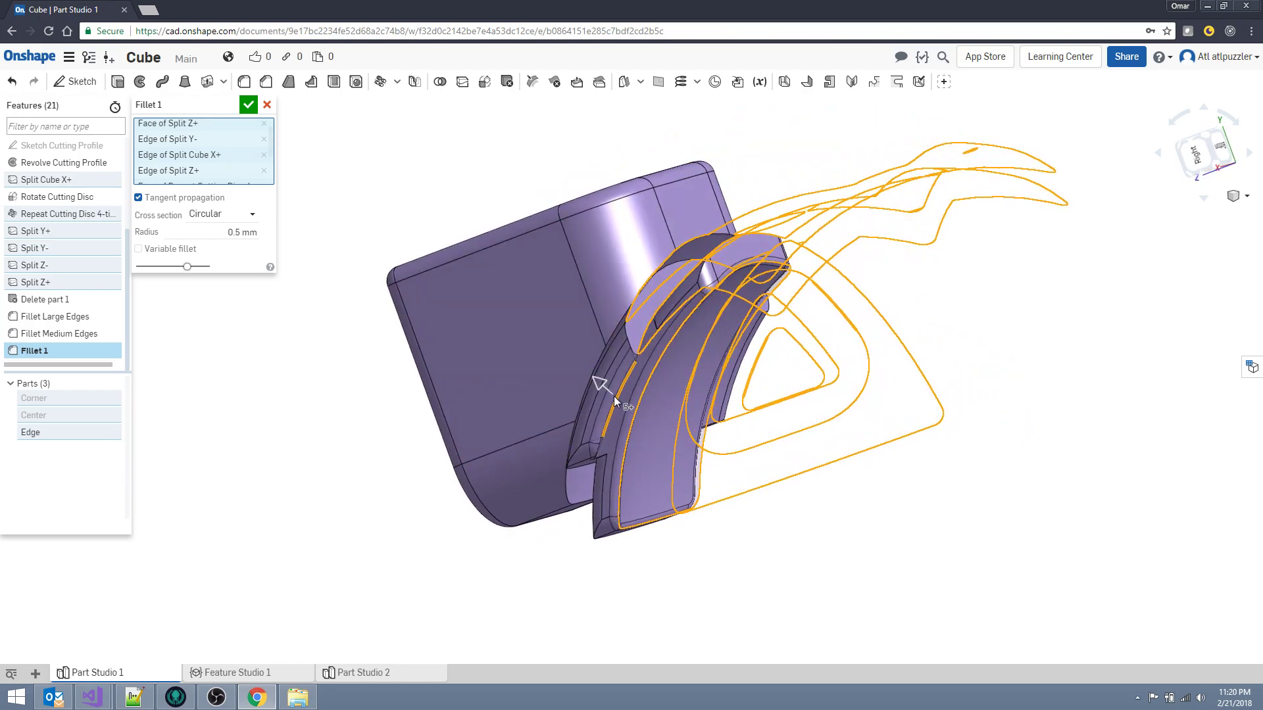
- Try to add the long curved side face of the Edge part's foot to the 0.5 mm fillet
{"action": "right_click_drag", "start_coordinate": [756, 451], "coordinate": [708, 458]}
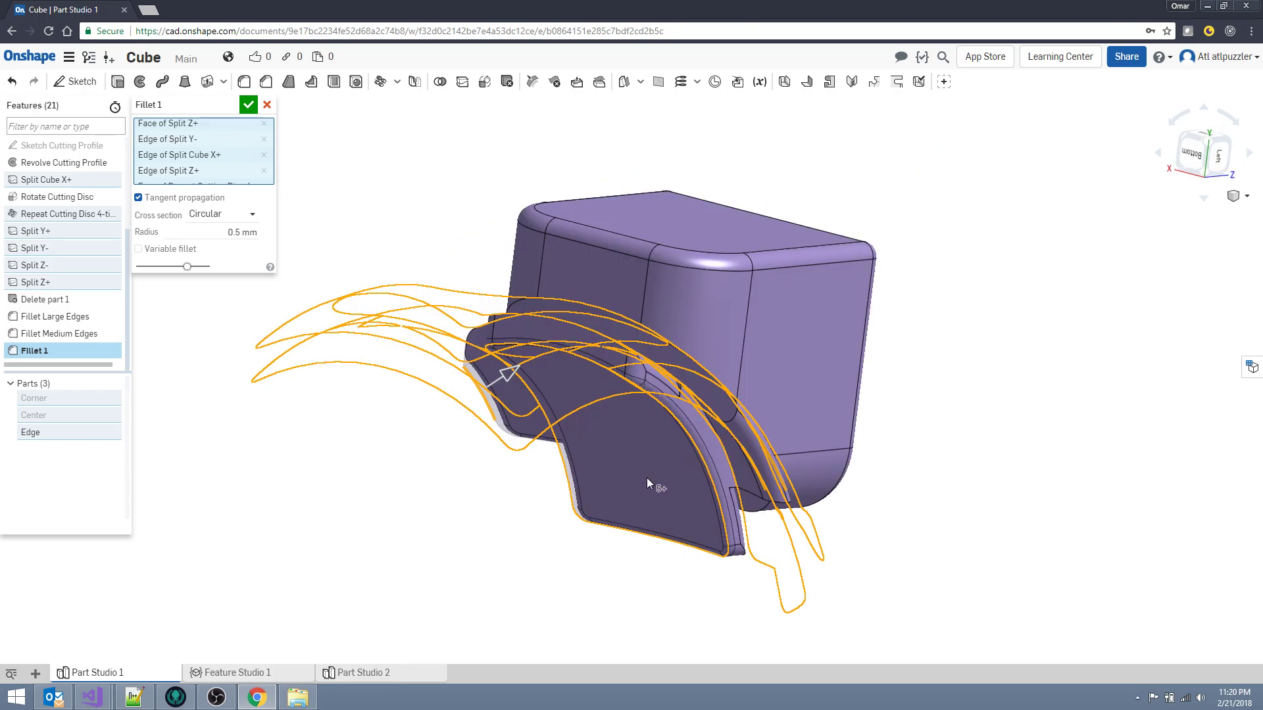
{"action": "right_click_drag", "start_coordinate": [647, 484], "coordinate": [684, 460]}
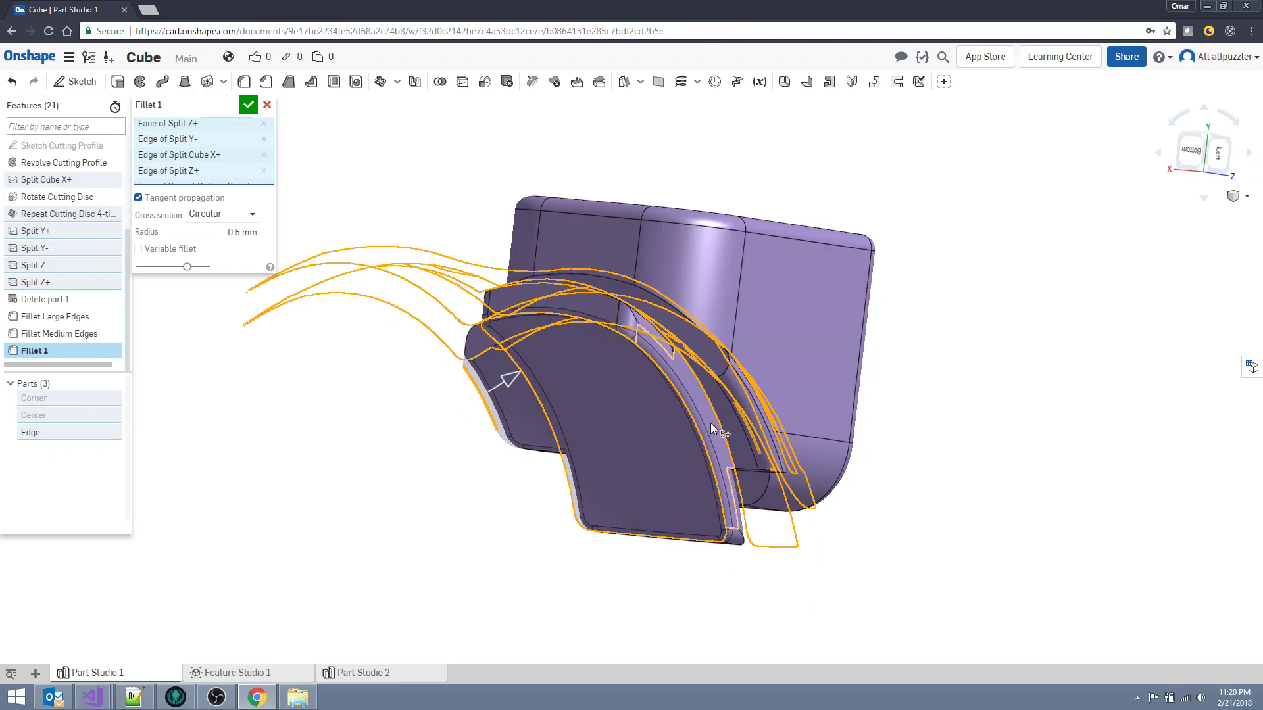
{"action": "right_click_drag", "start_coordinate": [958, 423], "coordinate": [839, 376]}
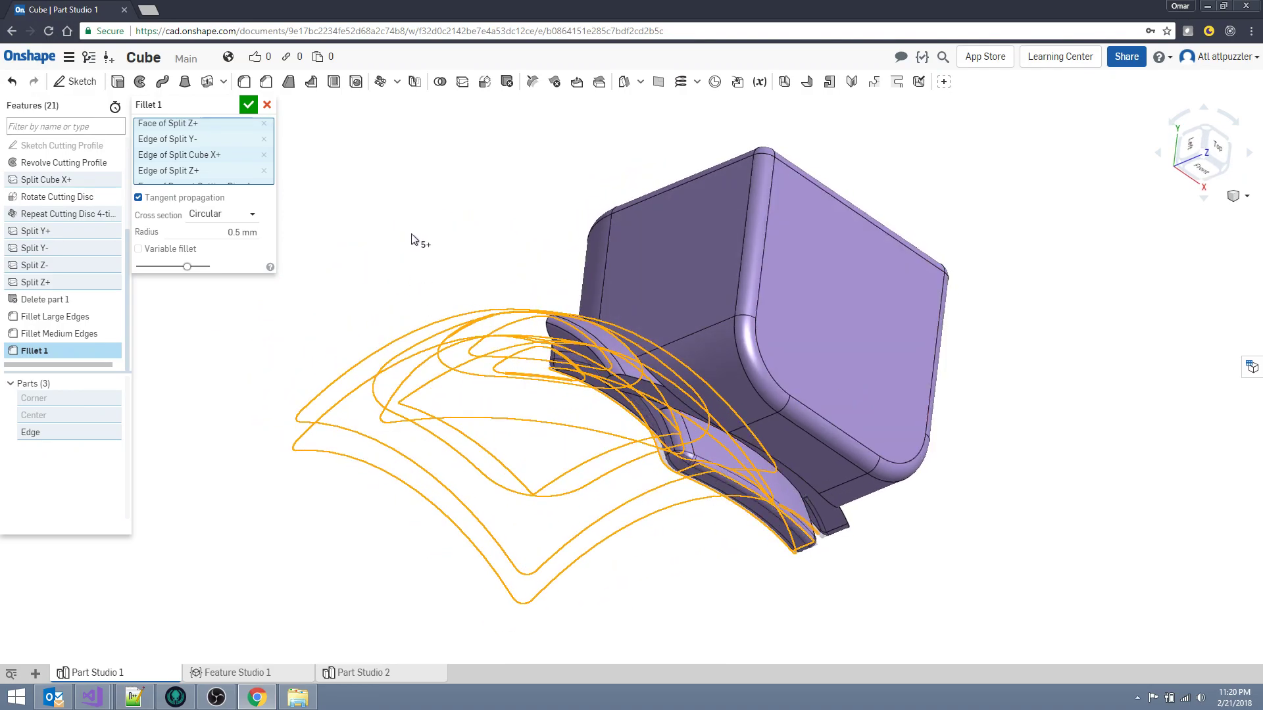
{"action": "right_click_drag", "start_coordinate": [503, 309], "coordinate": [547, 303]}
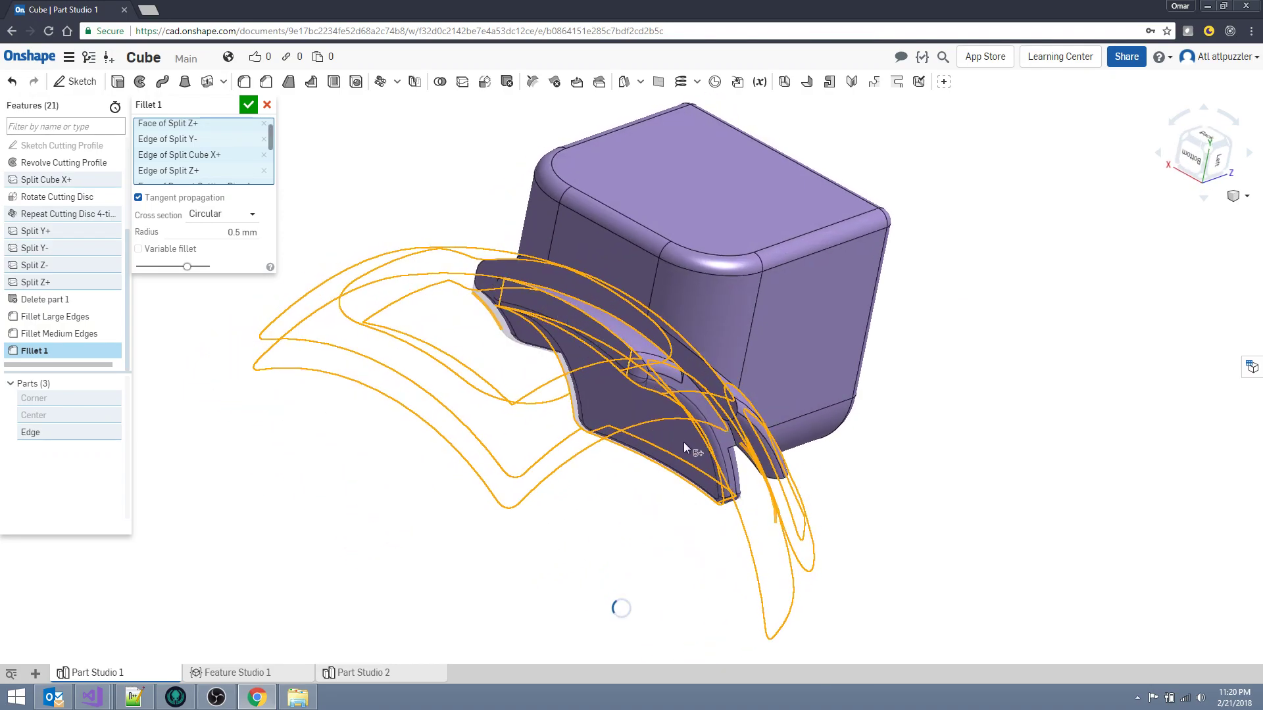
{"action": "mouse_move", "coordinate": [944, 507]}
{"action": "right_mouse_down"}
{"action": "mouse_move", "coordinate": [890, 511]}
{"action": "mouse_move", "coordinate": [955, 511]}
{"action": "right_mouse_up"}
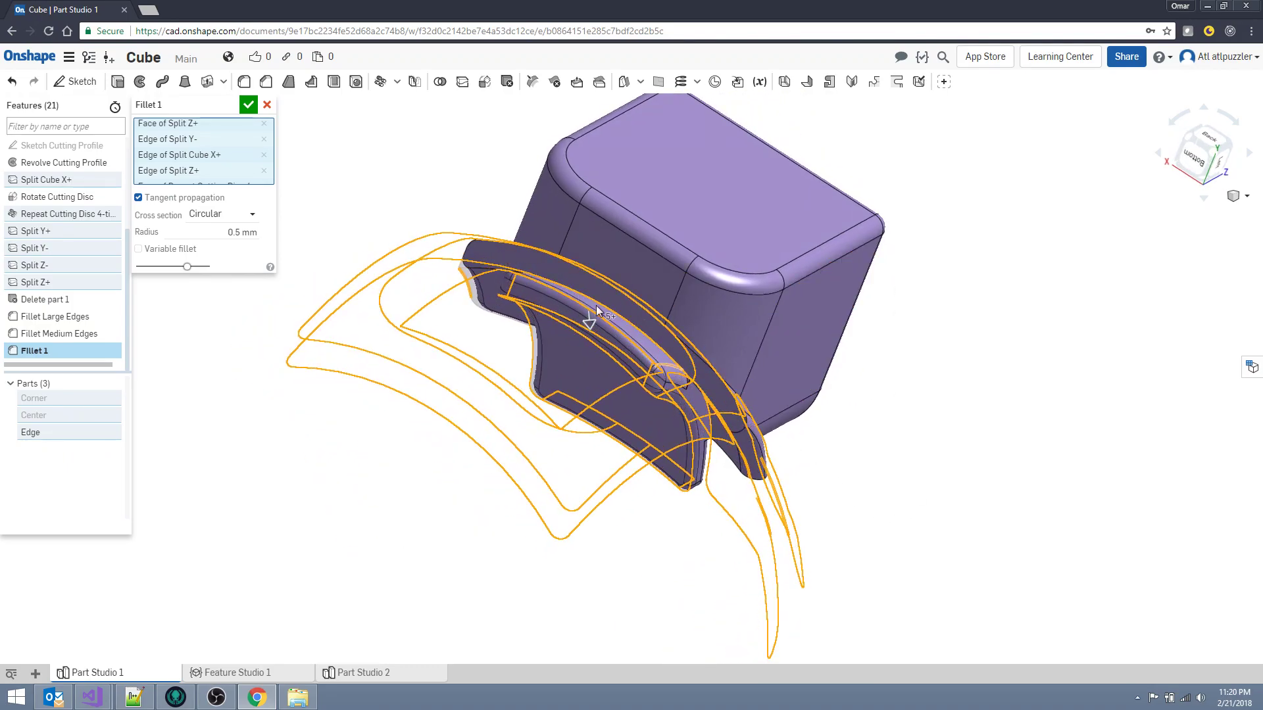
{"action": "left_click", "coordinate": [512, 259]}
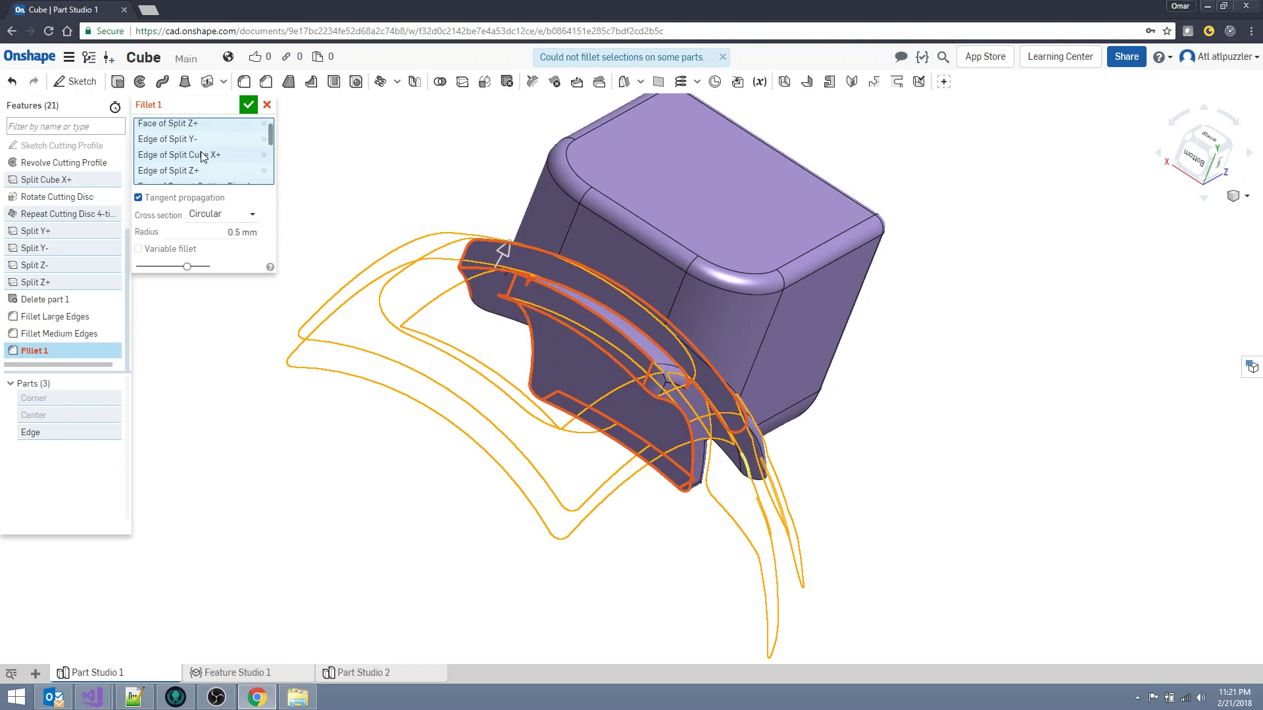
- Remove the failing foot side face from the fillet's selection
{"action": "scroll", "coordinate": [200, 152], "scroll_direction": "up", "scroll_amount": 3}
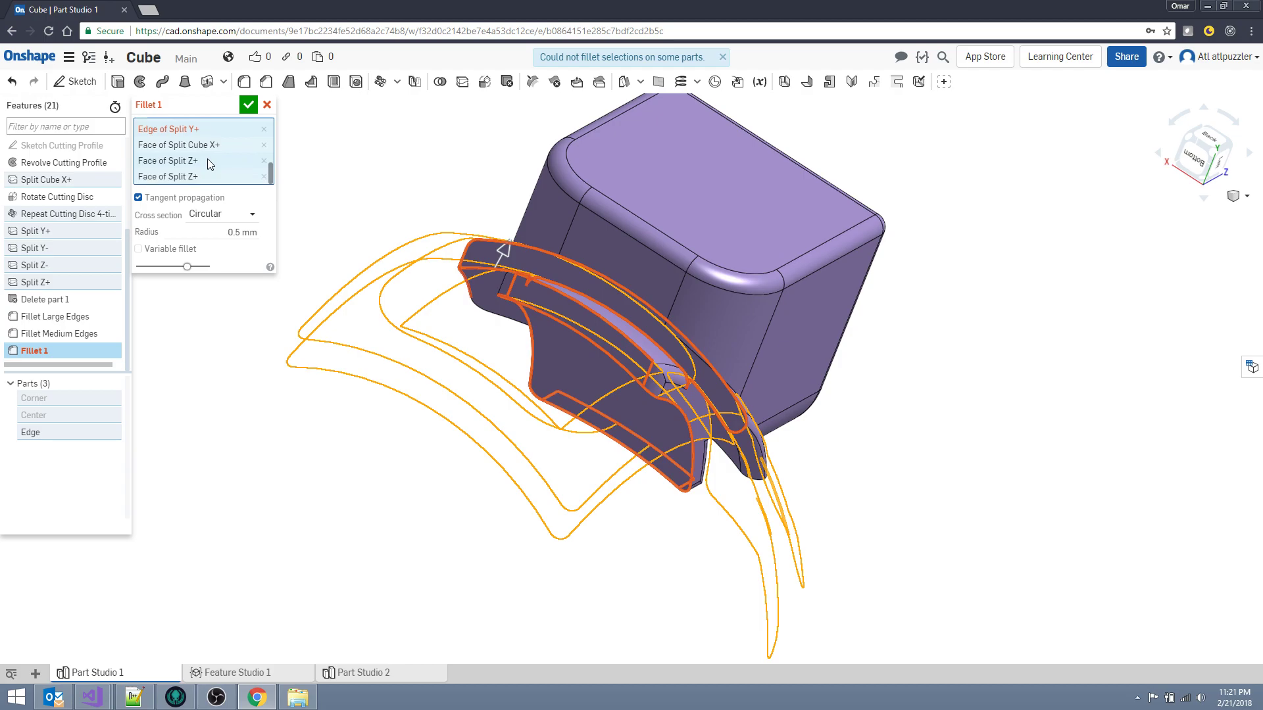
{"action": "left_click", "coordinate": [263, 130]}
{"action": "scroll", "coordinate": [223, 148], "scroll_direction": "down", "scroll_amount": 1}
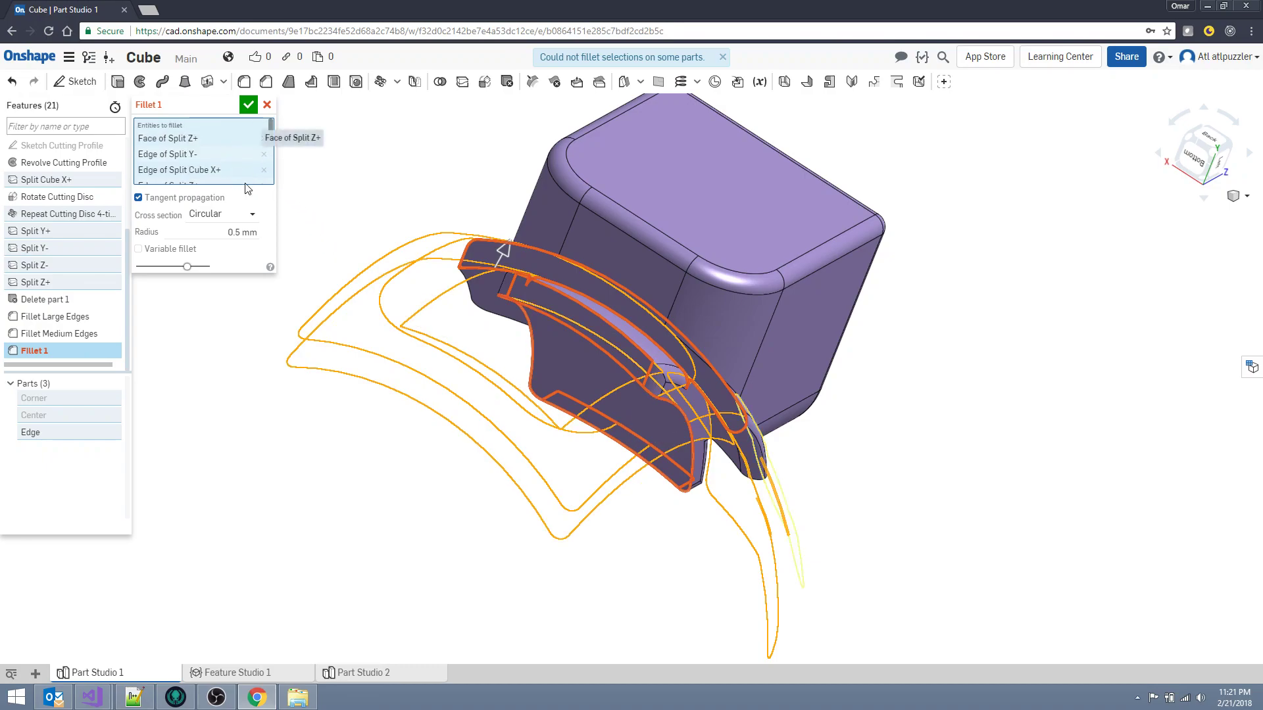
{"action": "left_click", "coordinate": [520, 262]}
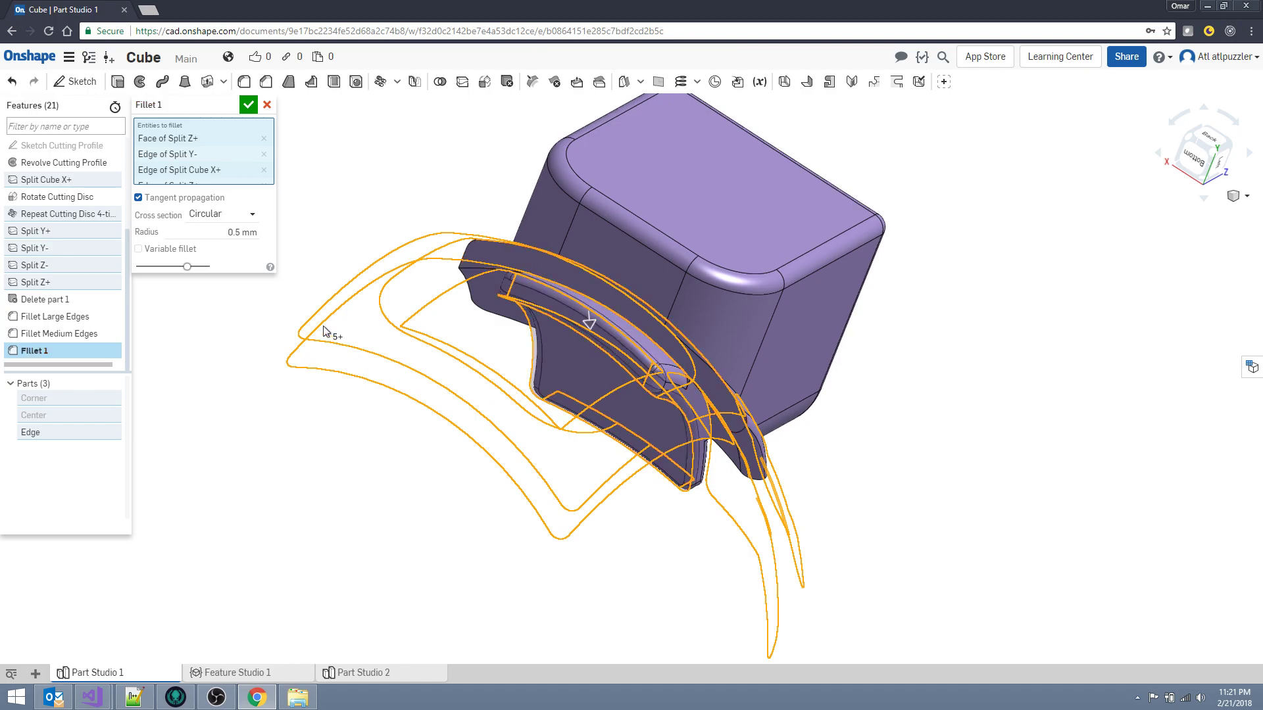
- Add the short curved edge of the Edge part's other foot flange to the fillet and rename the feature Fillet Small Edges
{"action": "right_click_drag", "start_coordinate": [406, 495], "coordinate": [453, 502]}
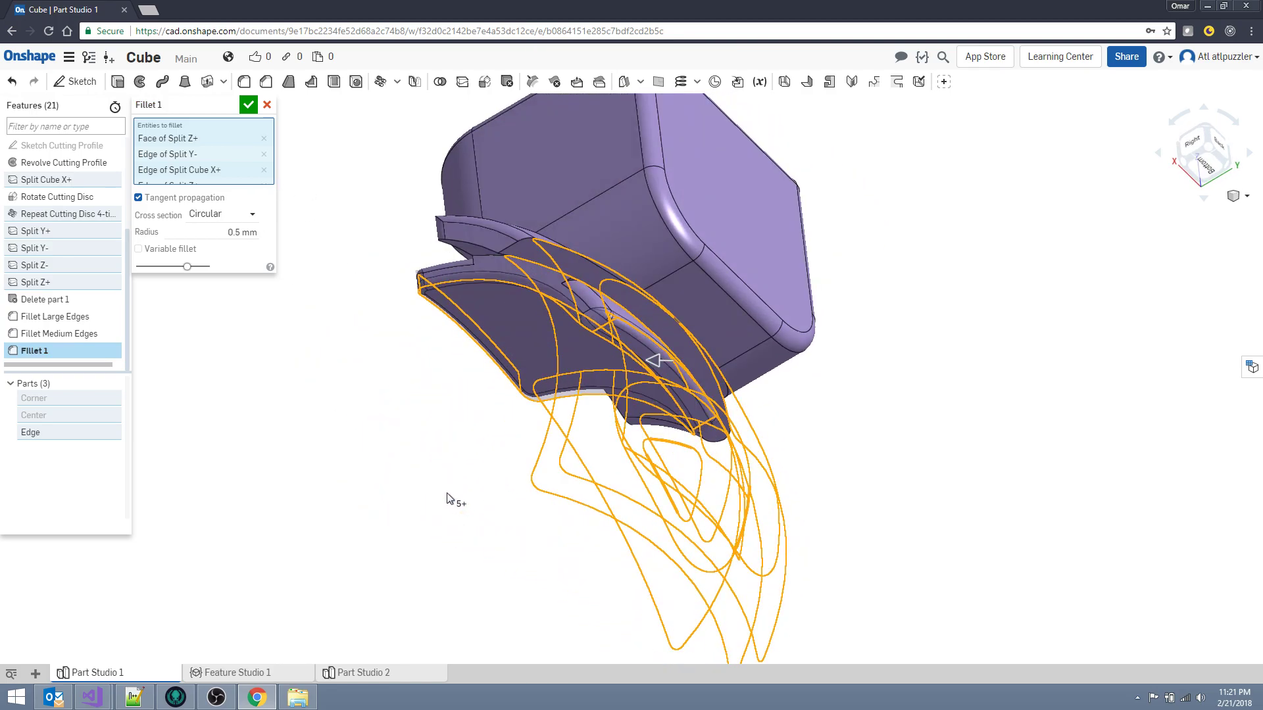
{"action": "left_click", "coordinate": [475, 242]}
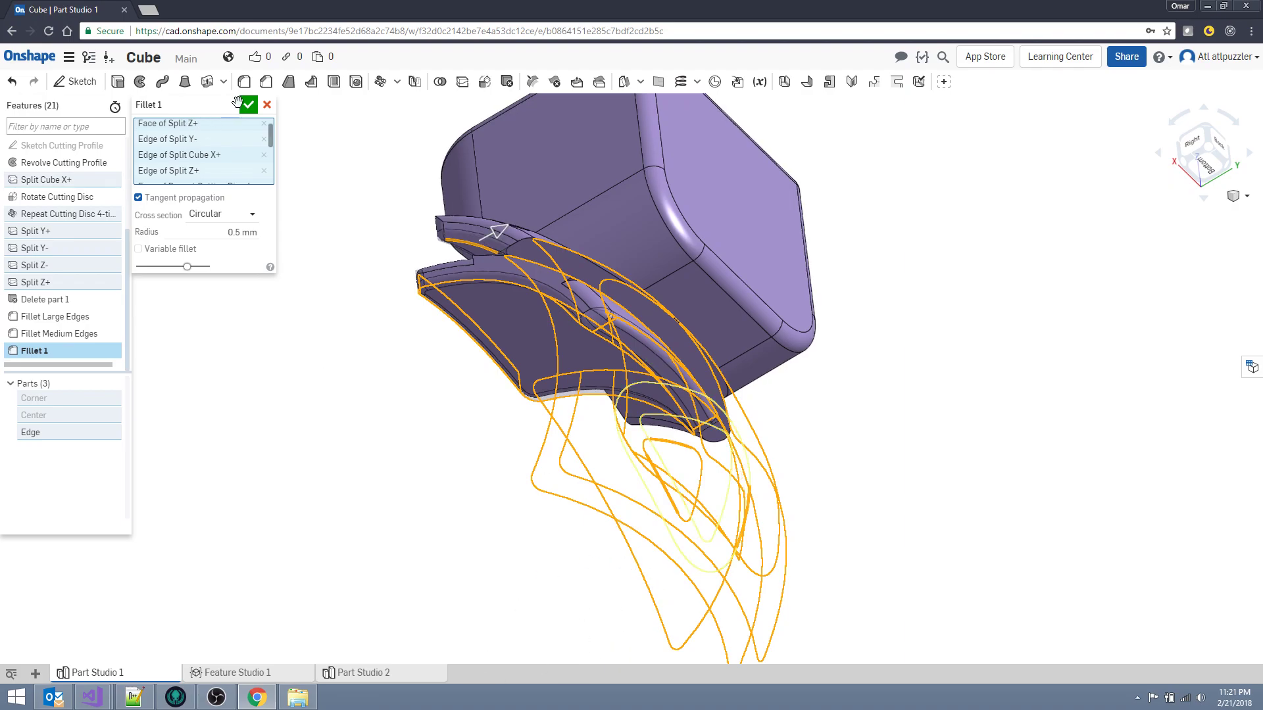
{"action": "left_click", "coordinate": [217, 106]}
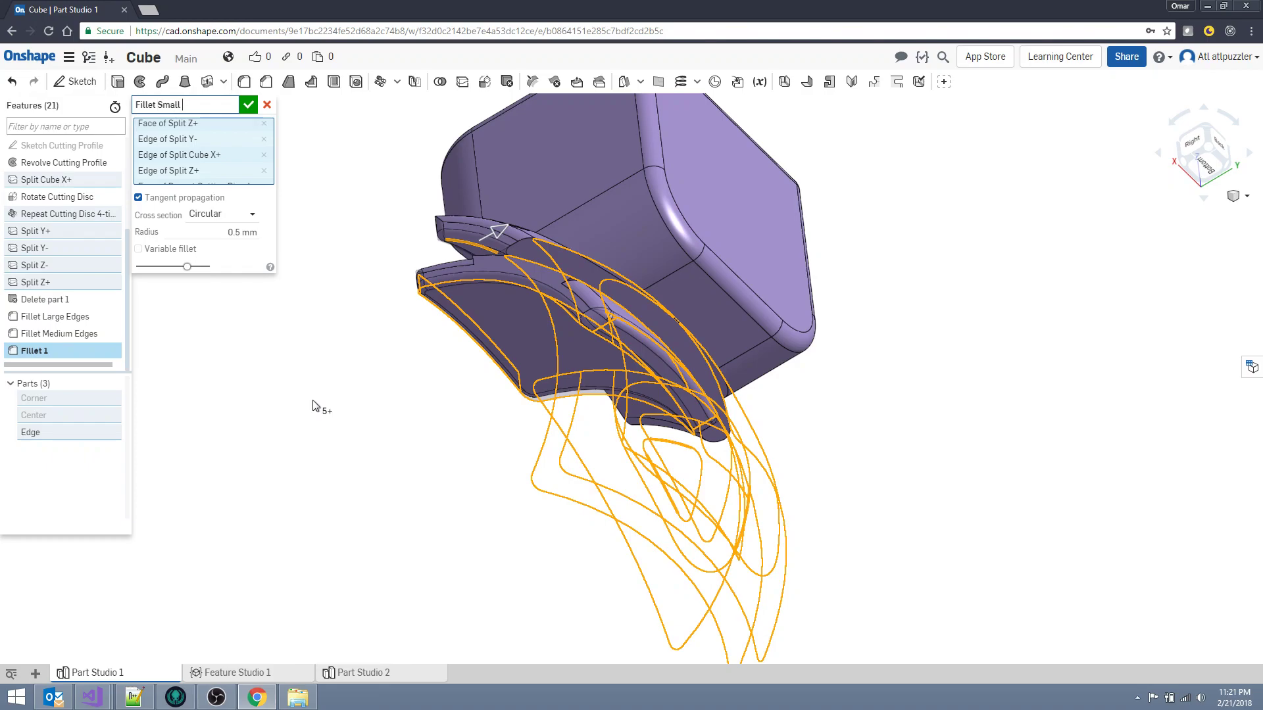
{"action": "type", "text": "Fillet Small Edges"}
{"action": "key", "text": "Return"}
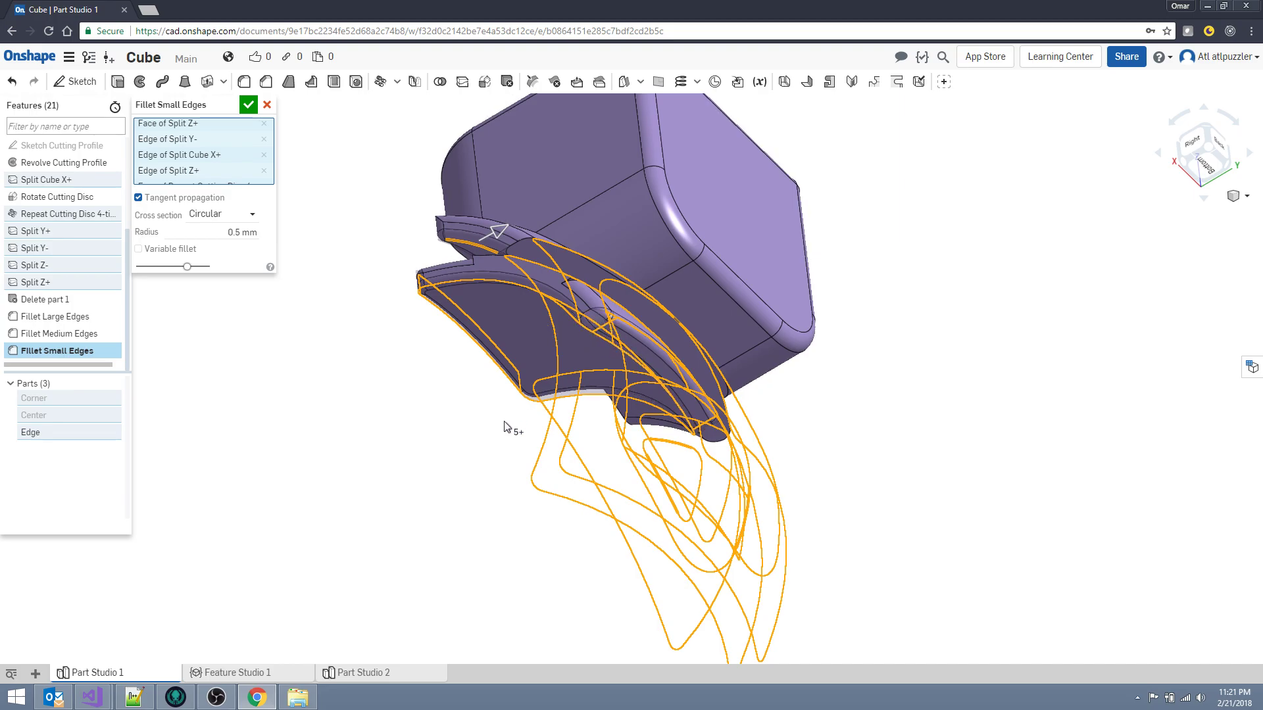
- Show the Center and Corner parts again and accept the small edges fillet
{"action": "left_click", "coordinate": [115, 415]}
{"action": "left_click", "coordinate": [115, 399]}
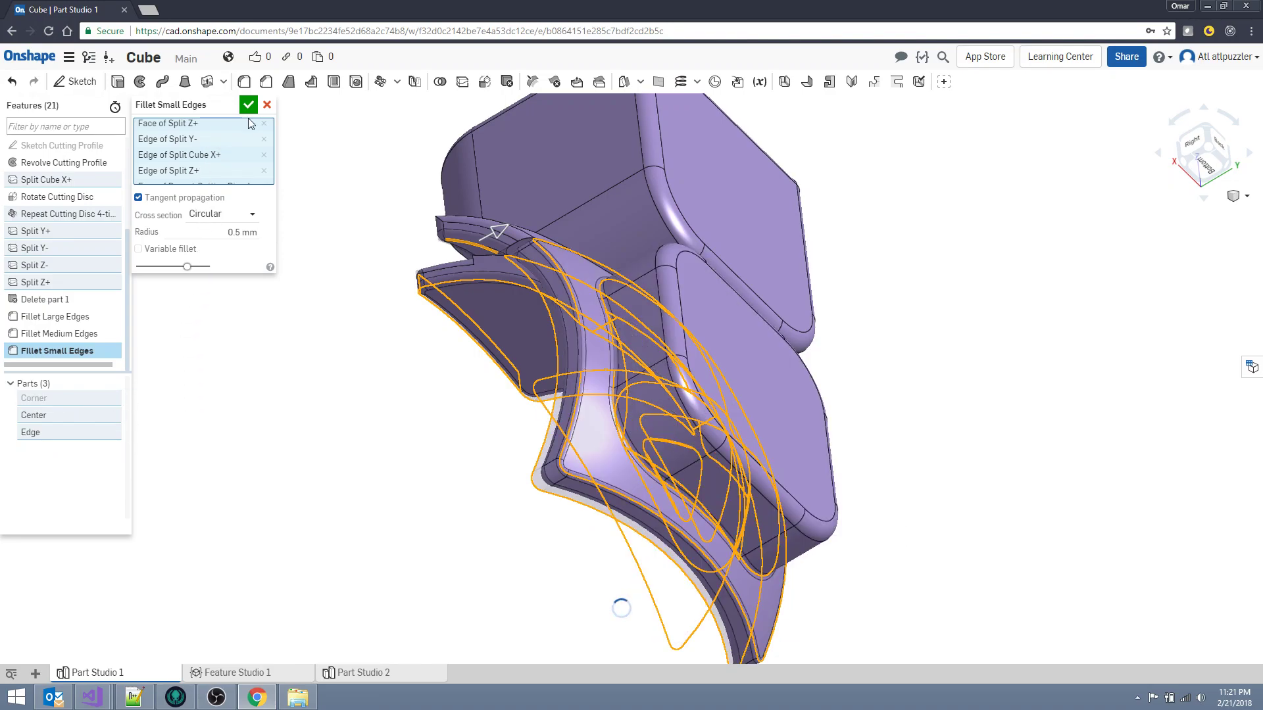
{"action": "key", "text": "Return"}
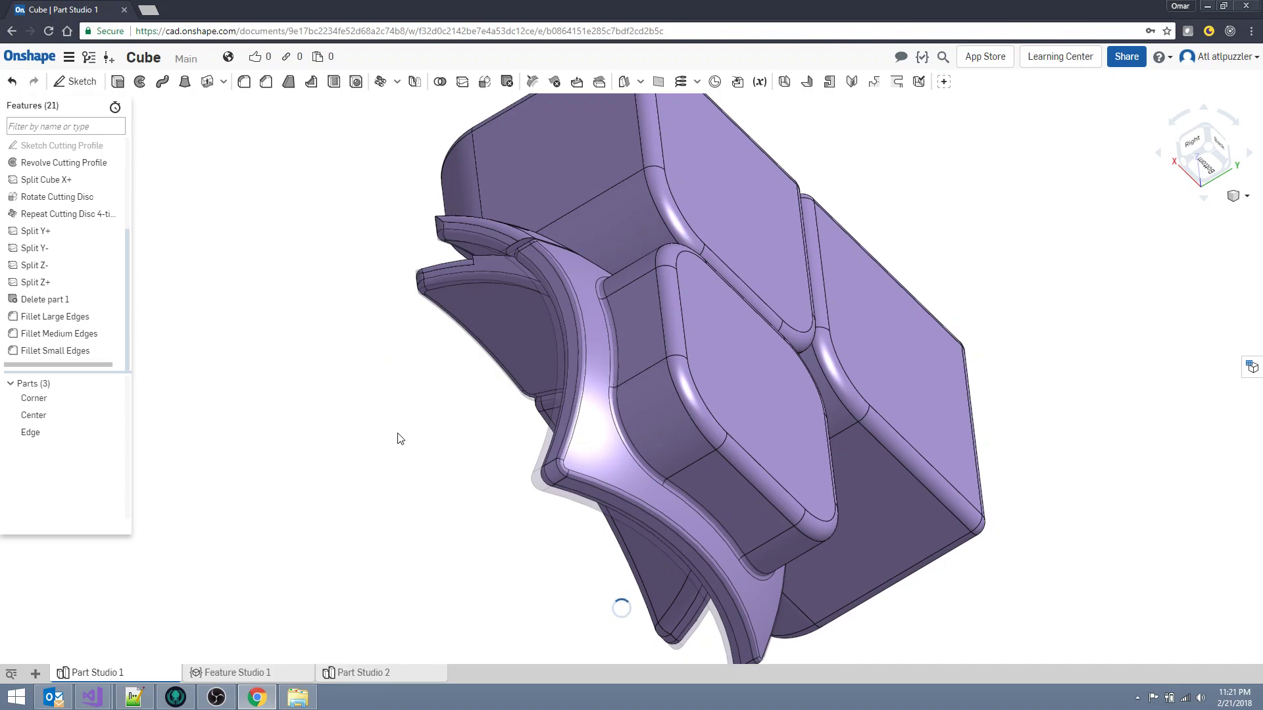
- Inspect the three filleted parts from the inside and outside, ending in the Back view
{"action": "right_click_drag", "start_coordinate": [383, 440], "coordinate": [551, 466]}
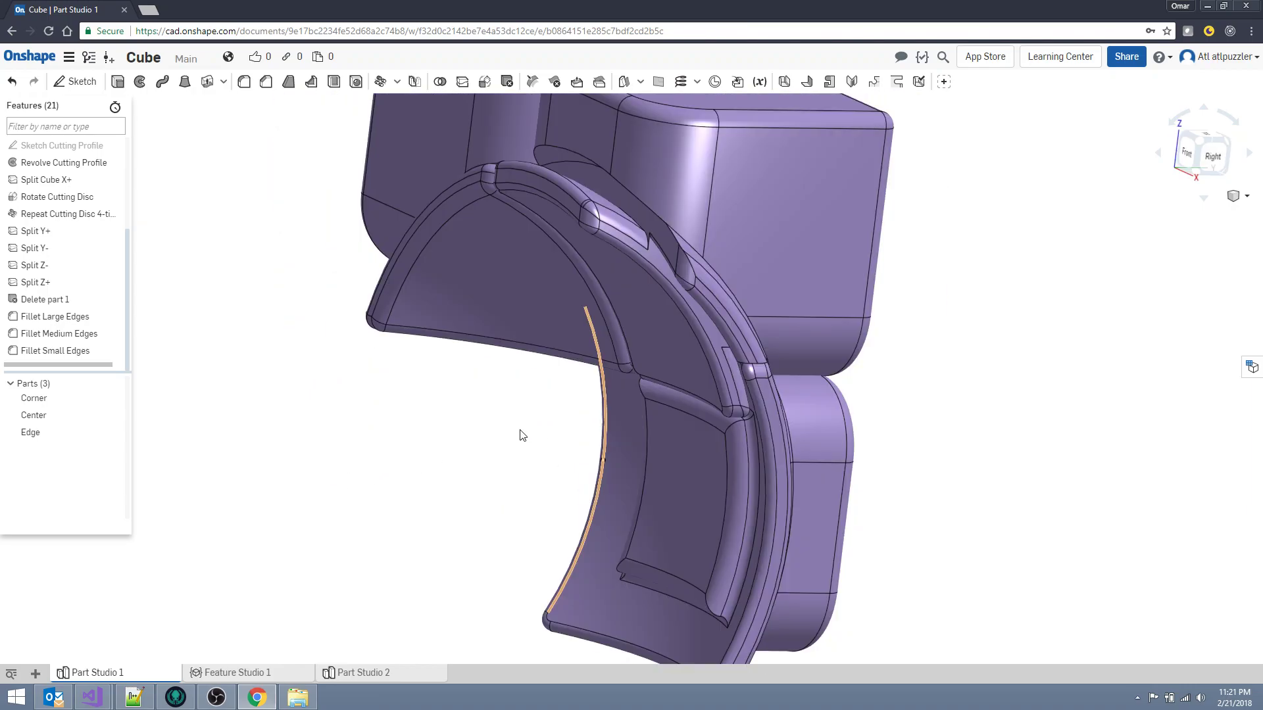
{"action": "left_click", "coordinate": [1213, 167]}
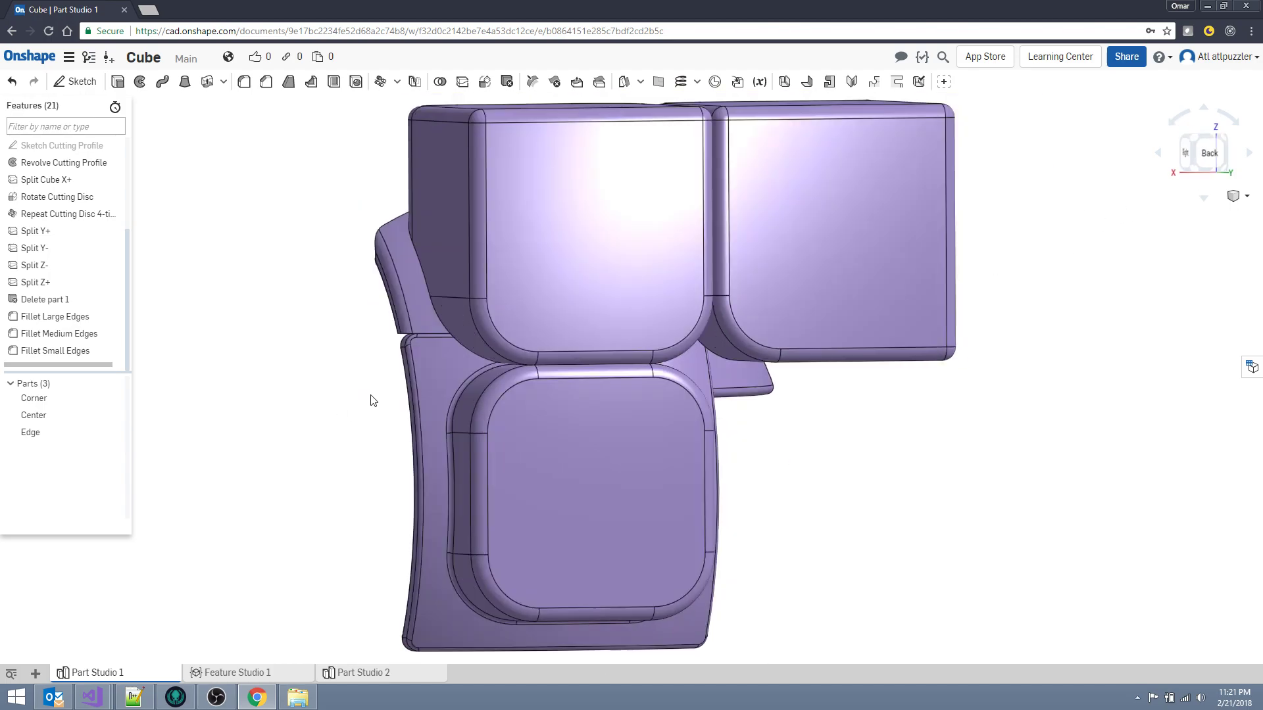
{"action": "right_click_drag", "start_coordinate": [373, 400], "coordinate": [474, 373]}
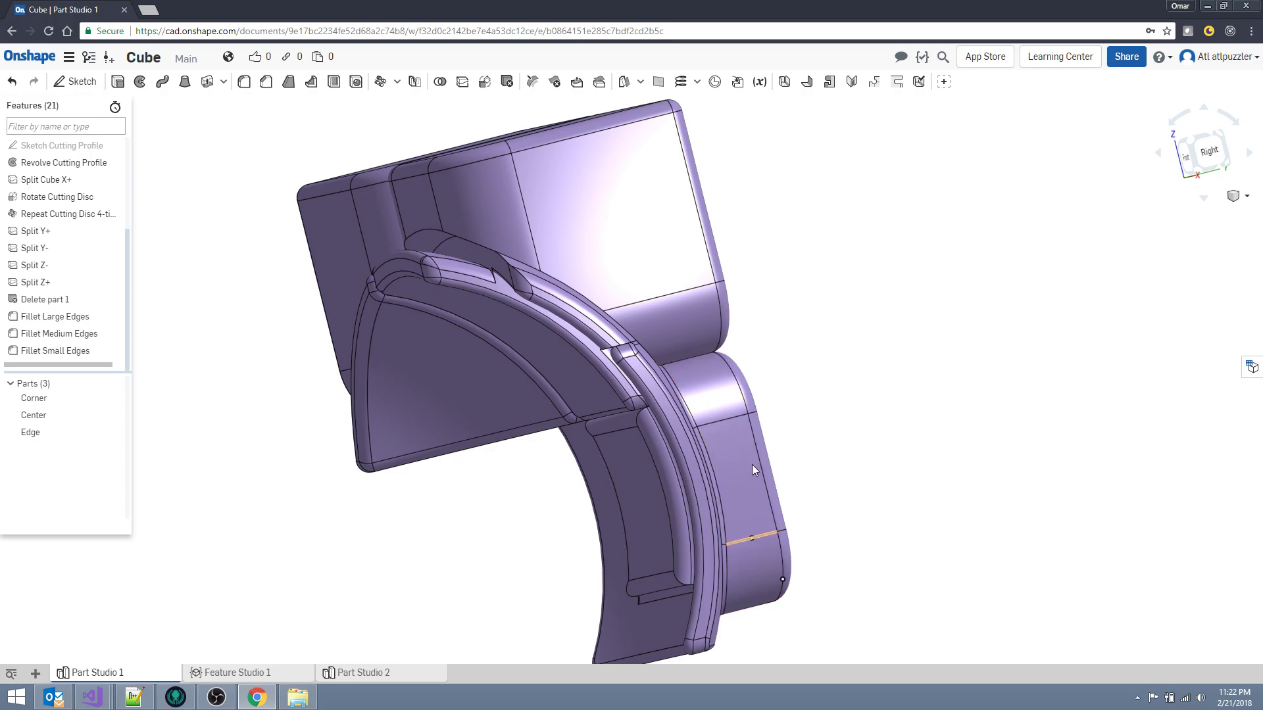
{"action": "right_click_drag", "start_coordinate": [879, 409], "coordinate": [896, 342]}
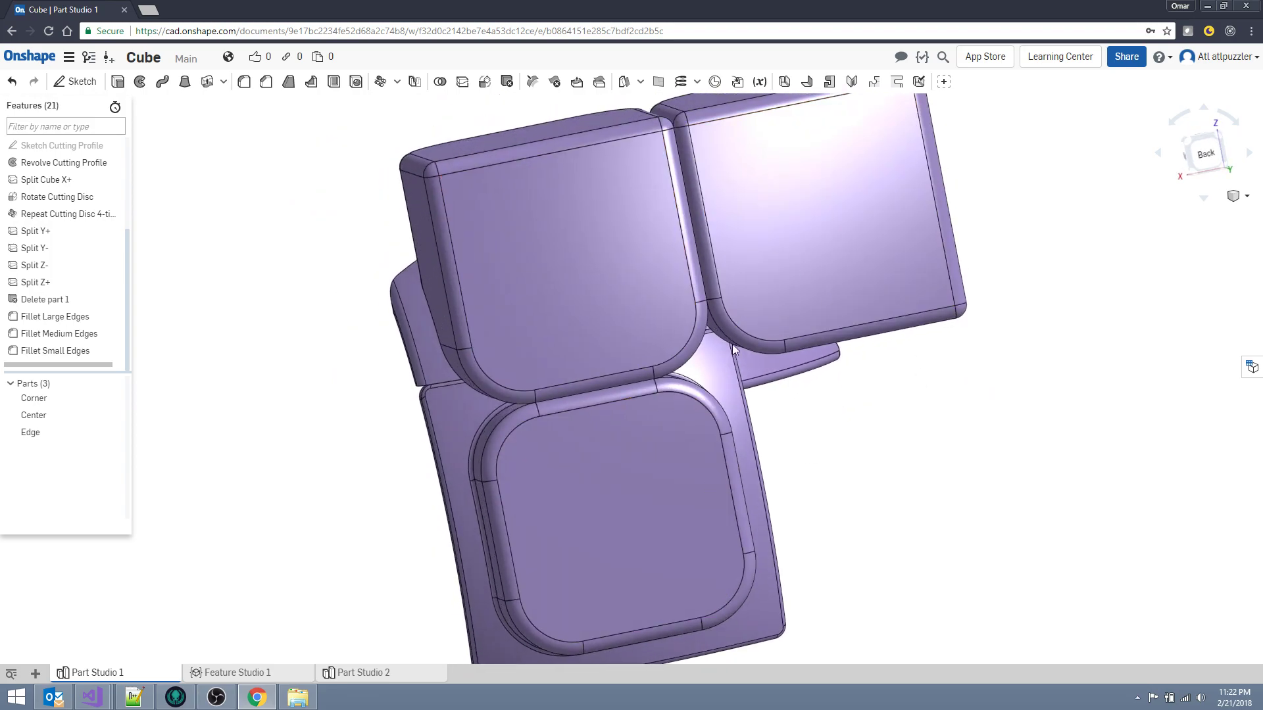
{"action": "key", "text": "shift+2"}
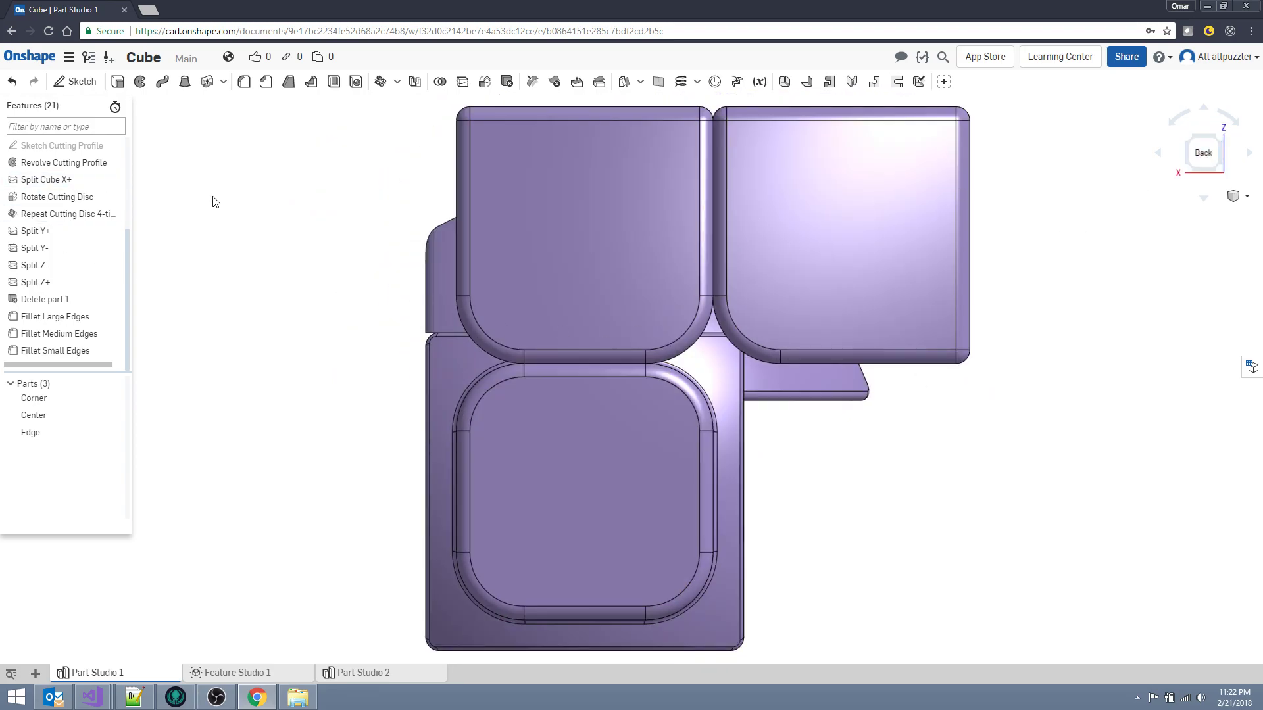